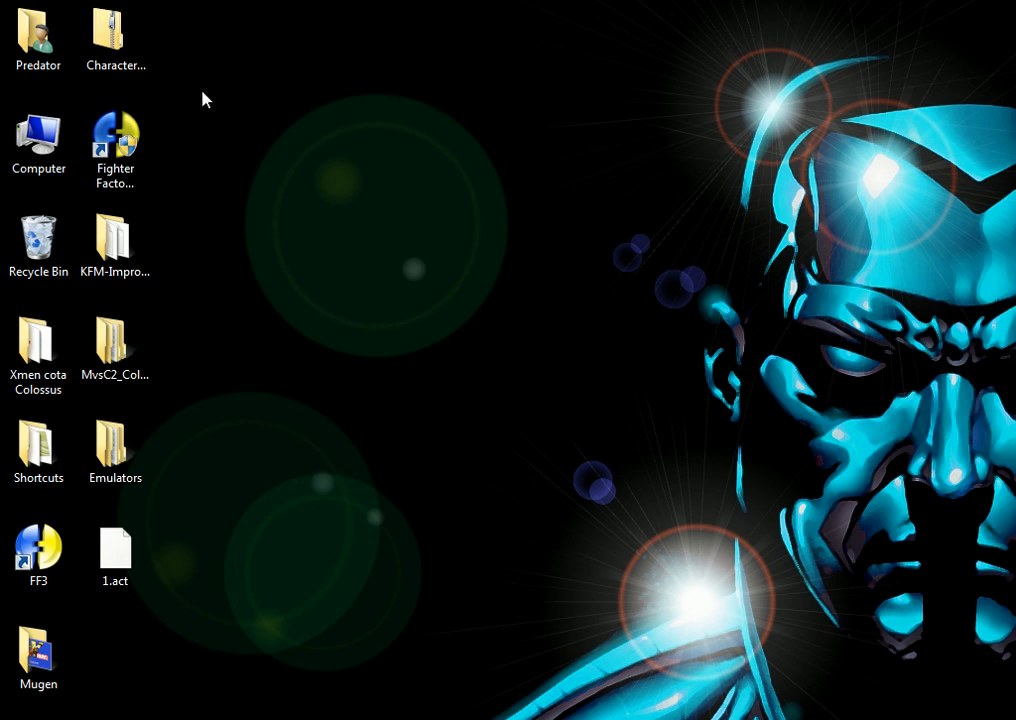
# Step: Extract the CharacterName archive directly onto the desktop with 7-Zip
pyautogui.click(148, 74)
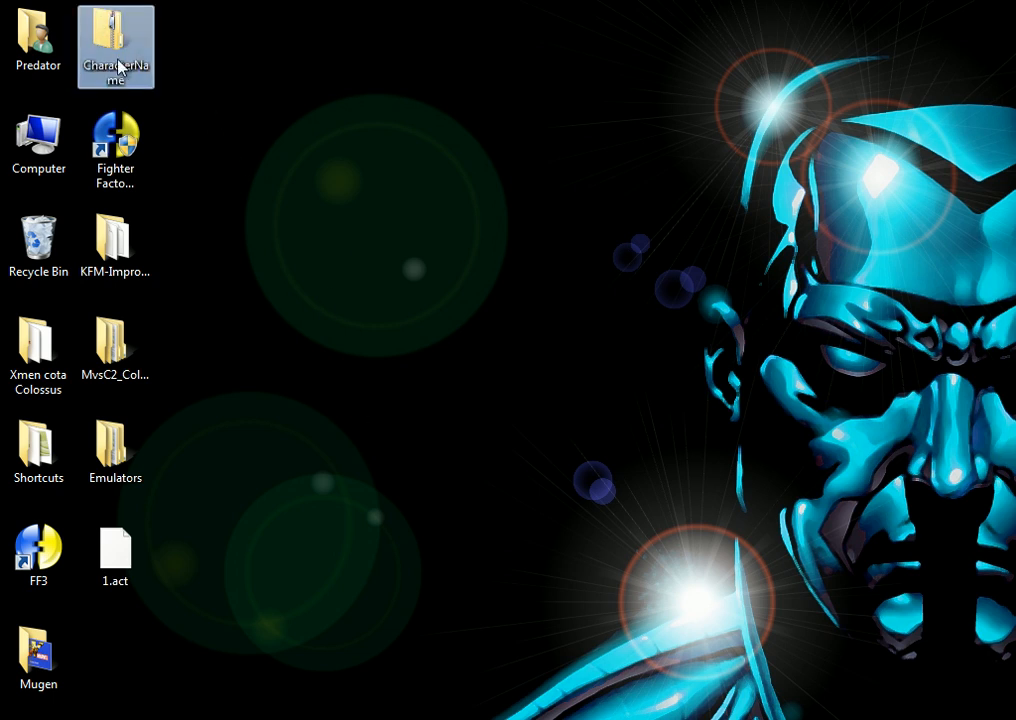
pyautogui.rightClick(111, 38)
pyautogui.moveTo(180, 160)
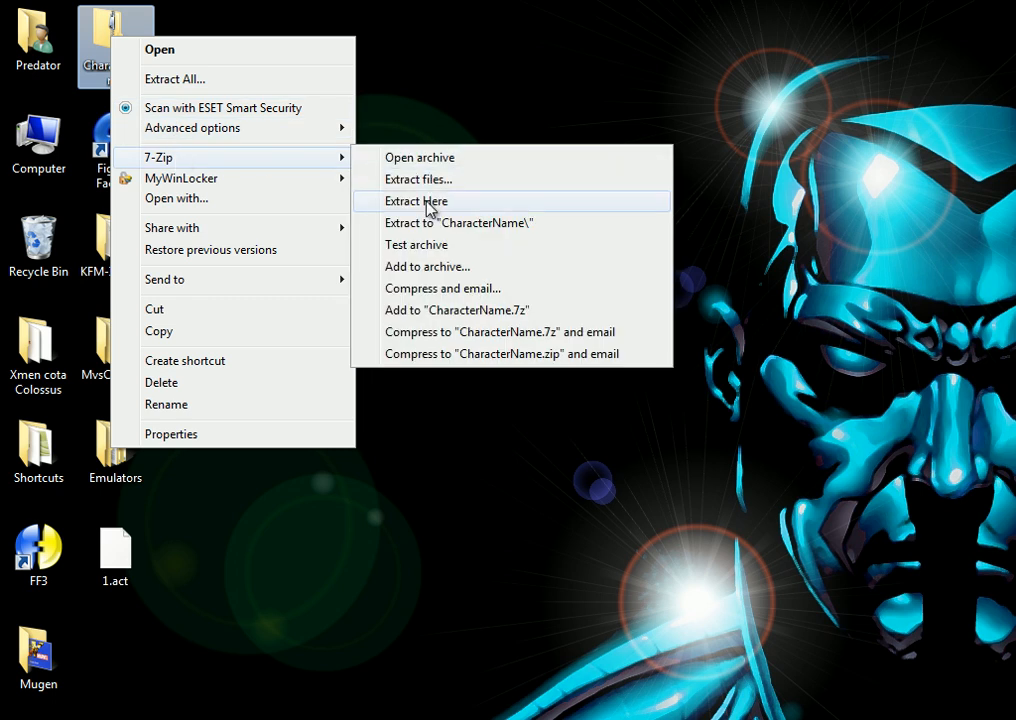
pyautogui.click(429, 203)
# Step: Open the extracted CharacterName folder and view its CharacterName DEF file in Notepad
pyautogui.doubleClick(127, 677)
pyautogui.moveTo(374, 84); pyautogui.dragTo(382, 185)
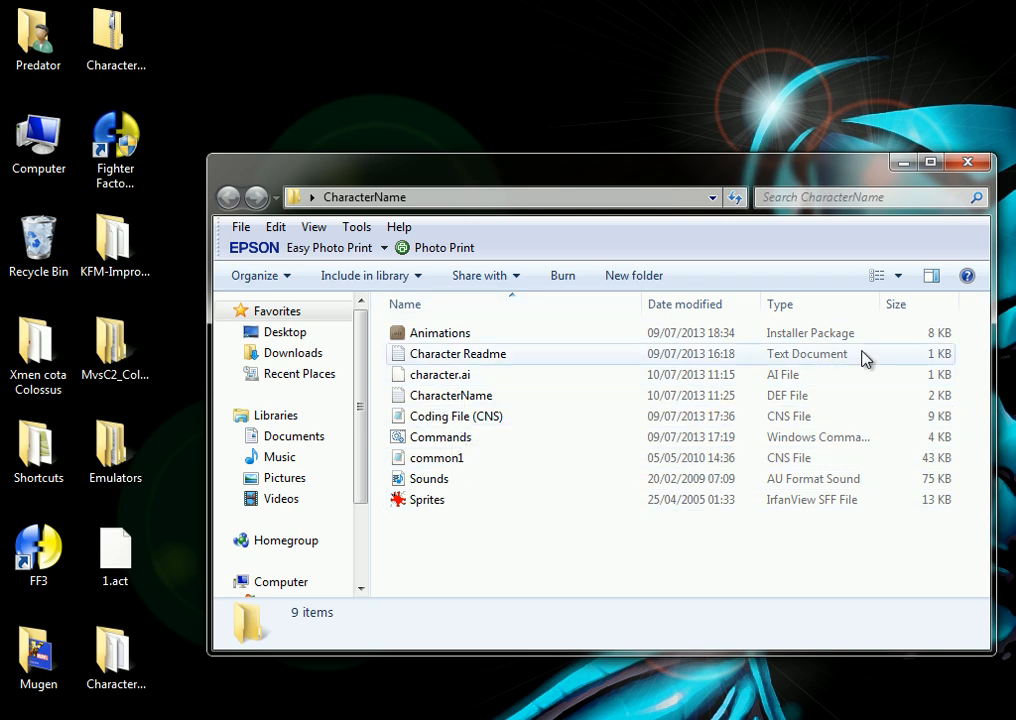
pyautogui.doubleClick(455, 400)
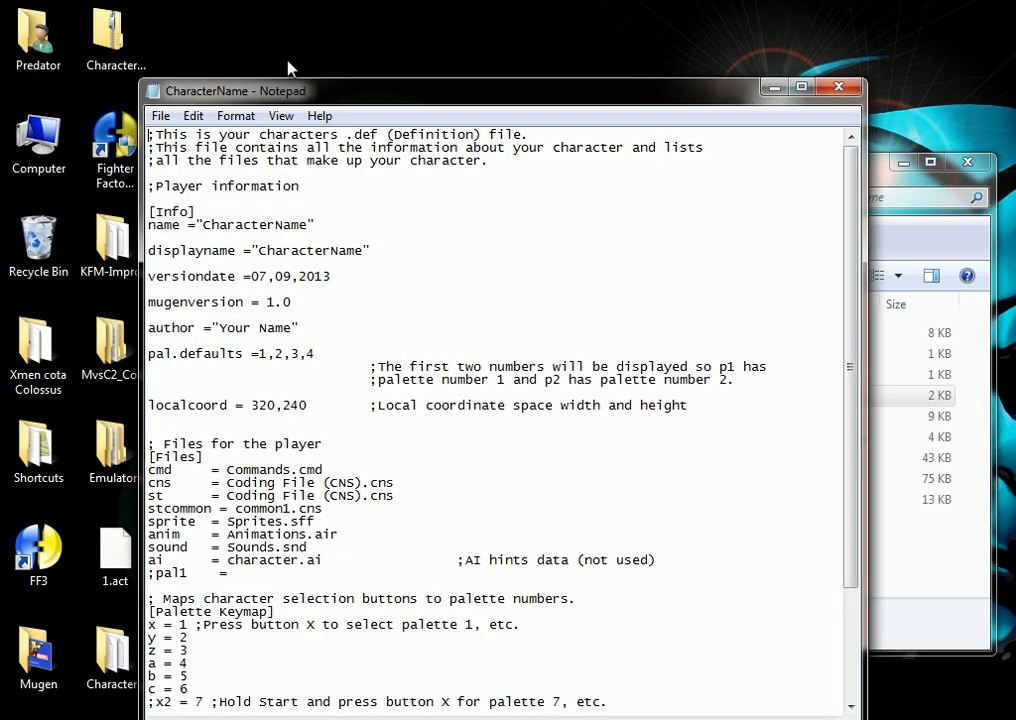
pyautogui.moveTo(289, 98); pyautogui.dragTo(337, 36)
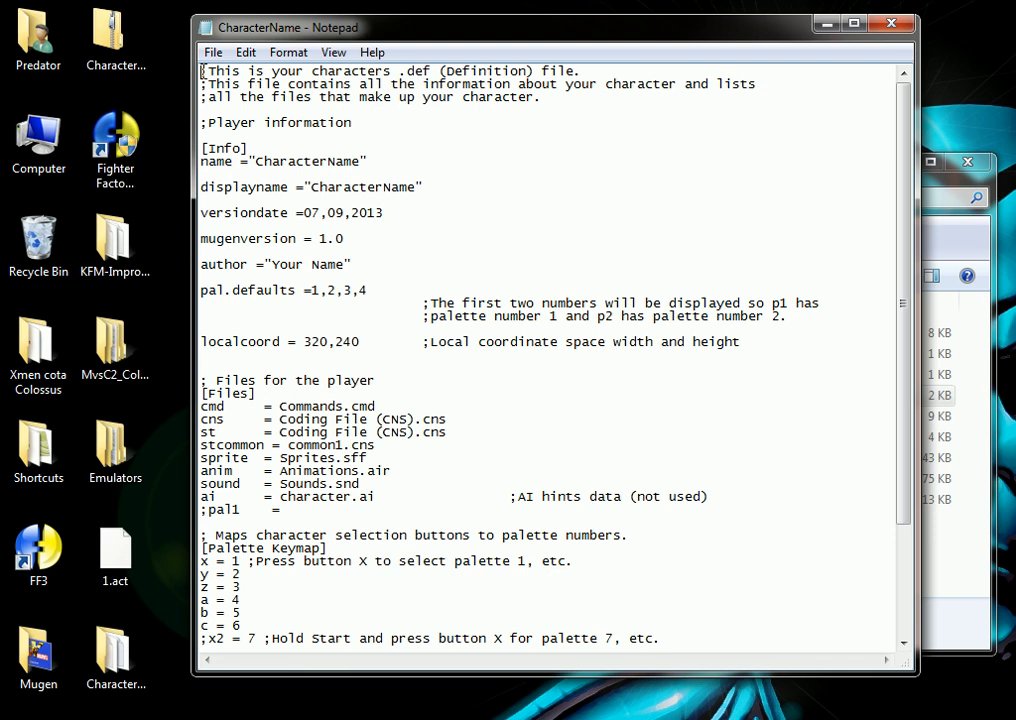
# Step: Examine the semicolon comments and the Info section's name, displayname, versiondate, mugenversion and author lines
pyautogui.moveTo(198, 70); pyautogui.dragTo(600, 97)
pyautogui.moveTo(416, 303); pyautogui.dragTo(835, 335)
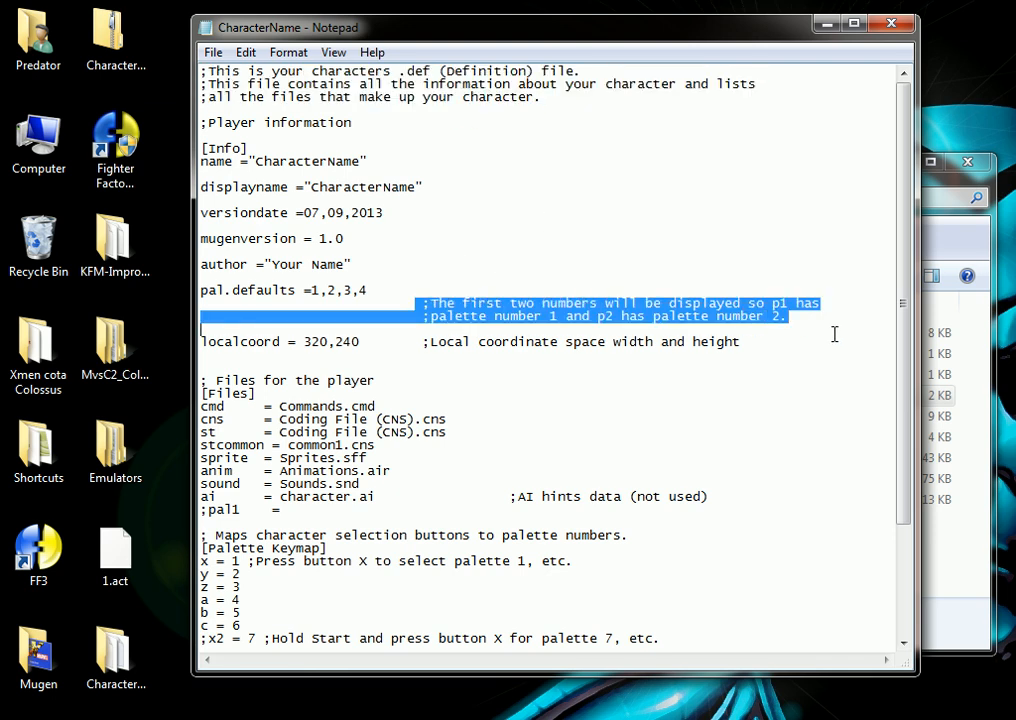
pyautogui.press('Down')
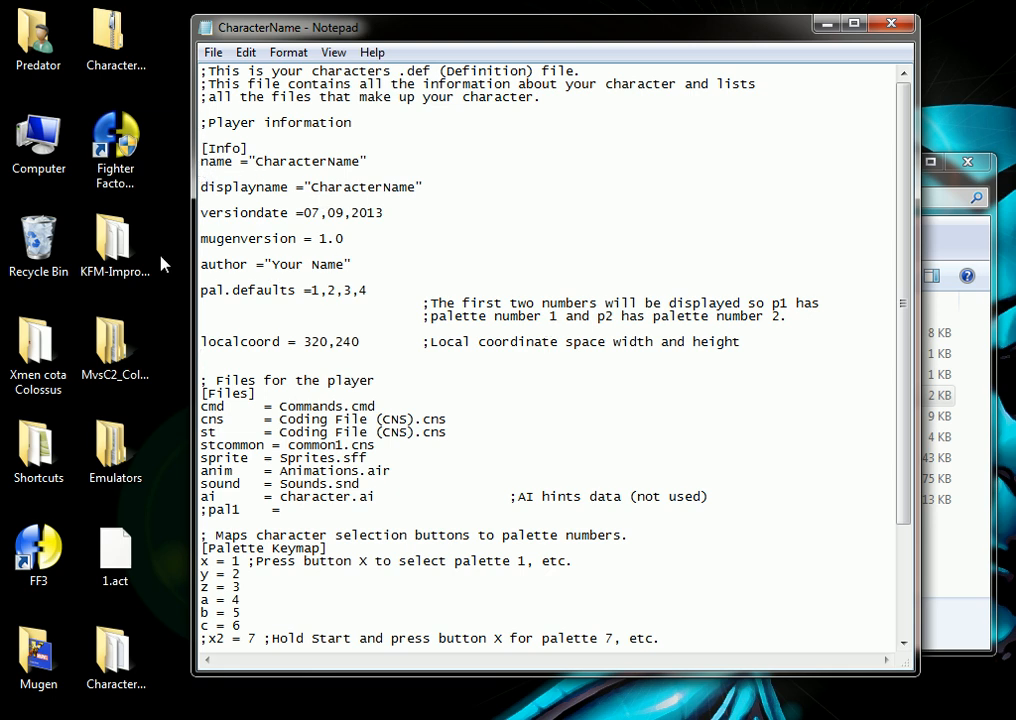
pyautogui.moveTo(312, 187); pyautogui.dragTo(416, 192)
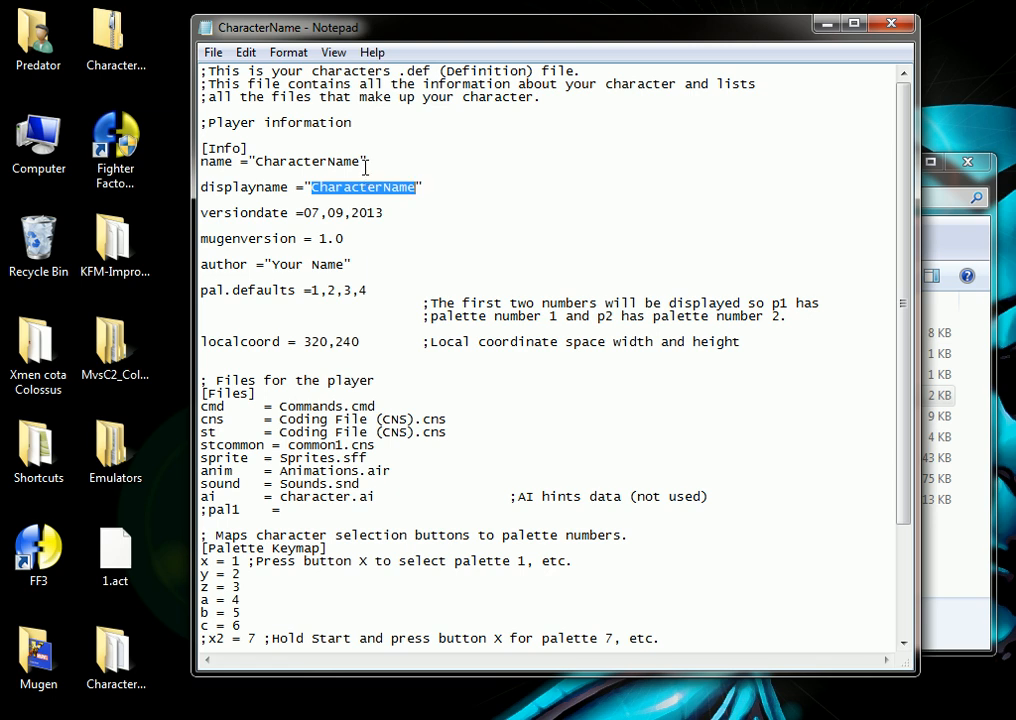
pyautogui.click(369, 193)
pyautogui.click(327, 161)
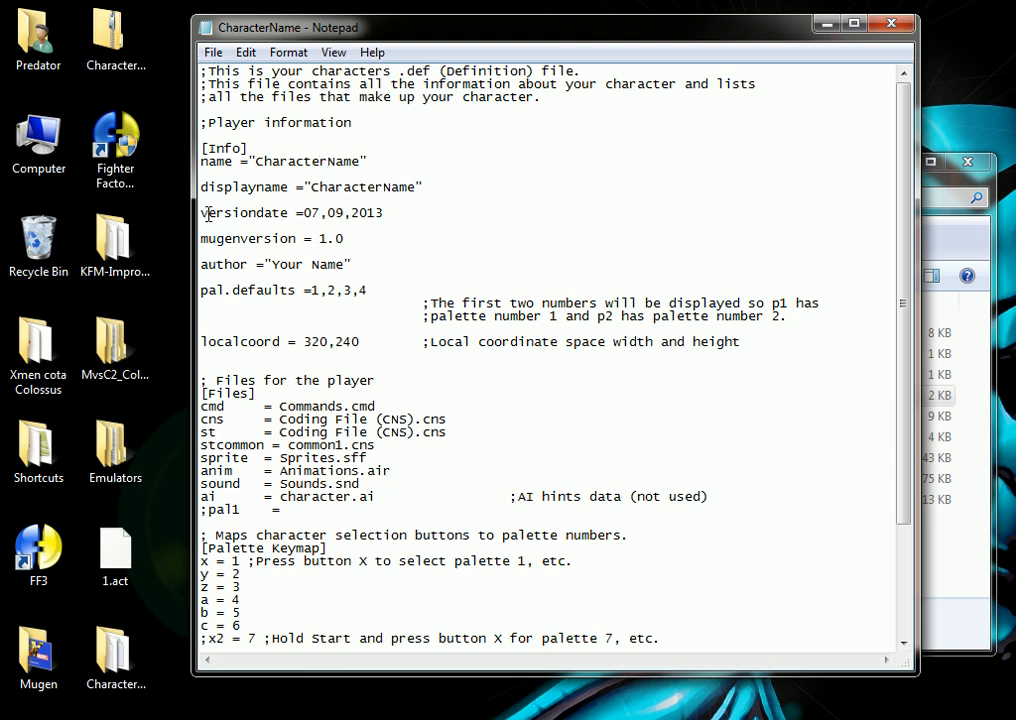
pyautogui.moveTo(305, 213); pyautogui.dragTo(438, 215)
pyautogui.click(424, 200)
pyautogui.moveTo(320, 239); pyautogui.dragTo(369, 239)
pyautogui.moveTo(359, 244); pyautogui.dragTo(321, 240)
pyautogui.moveTo(232, 241); pyautogui.dragTo(370, 243)
pyautogui.click(363, 262)
pyautogui.moveTo(272, 265); pyautogui.dragTo(352, 266)
pyautogui.click(331, 279)
# Step: Examine the pal.defaults line and the order of its palette numbers
pyautogui.moveTo(203, 290); pyautogui.dragTo(350, 291)
pyautogui.click(366, 290)
pyautogui.moveTo(313, 289); pyautogui.dragTo(336, 291)
pyautogui.click(337, 298)
pyautogui.click(339, 346)
pyautogui.moveTo(320, 283); pyautogui.dragTo(315, 288)
pyautogui.click(317, 292)
pyautogui.click(372, 303)
# Step: Examine the file references in the Files section and compare them with the files in the CharacterName folder
pyautogui.scroll(-4, 378, 388)
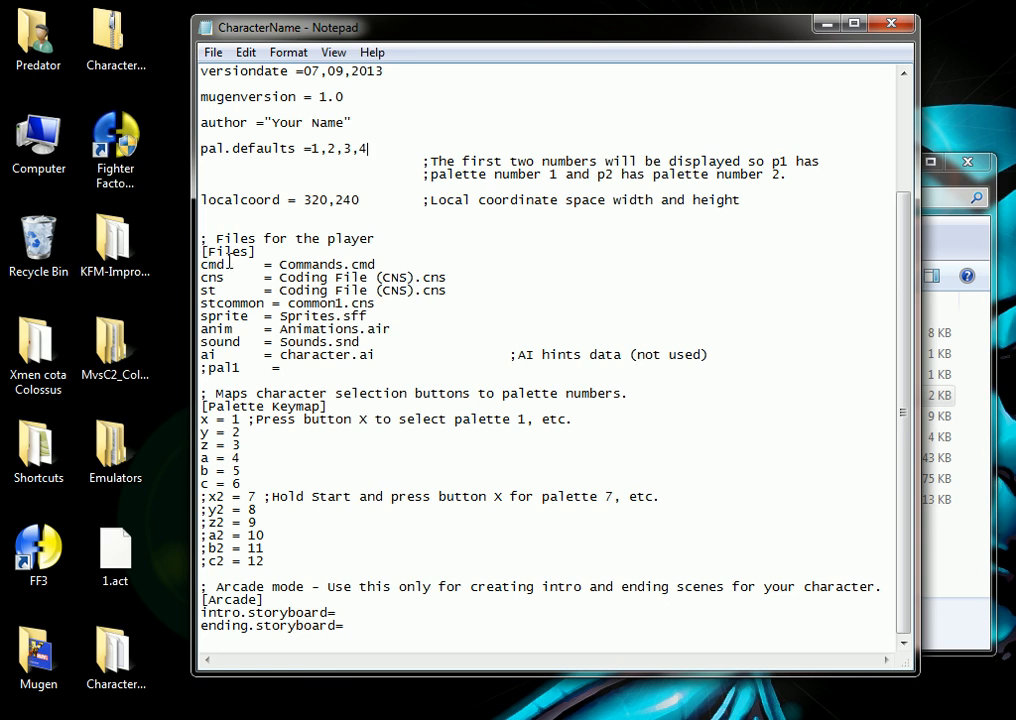
pyautogui.moveTo(288, 264); pyautogui.dragTo(399, 262)
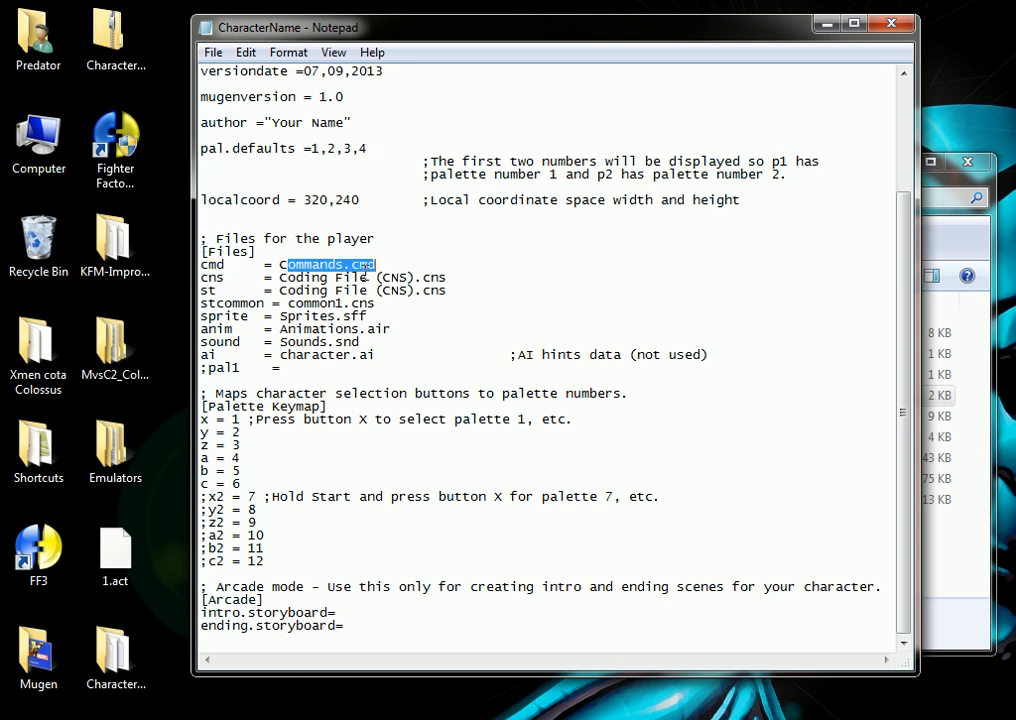
pyautogui.moveTo(288, 277); pyautogui.dragTo(440, 290)
pyautogui.moveTo(283, 290); pyautogui.dragTo(442, 302)
pyautogui.click(352, 318)
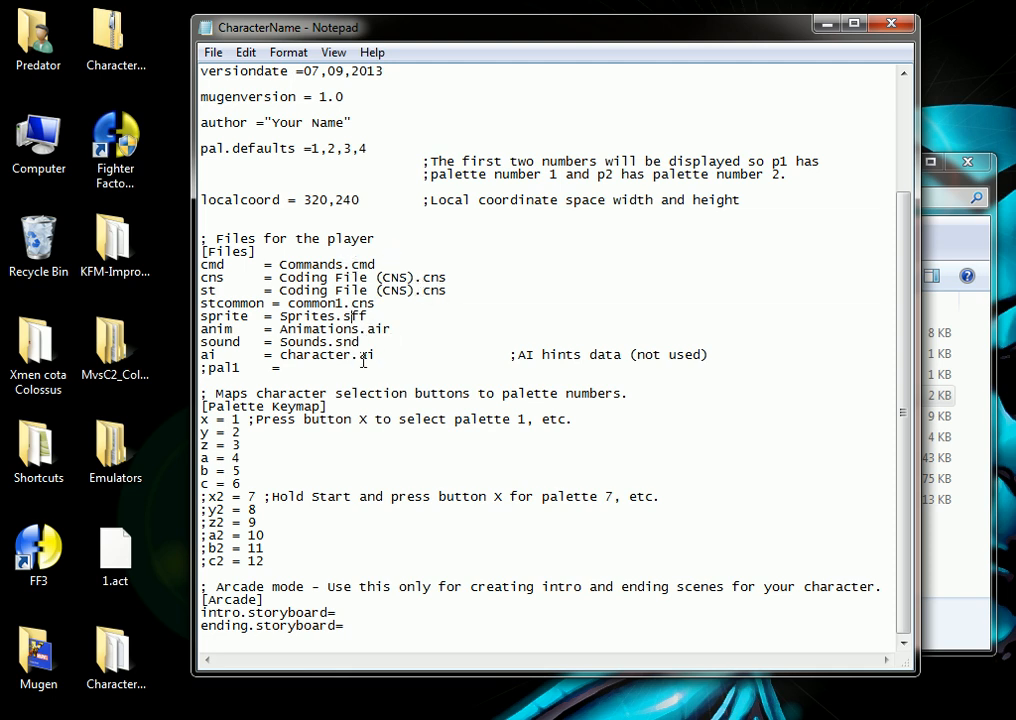
pyautogui.click(948, 558)
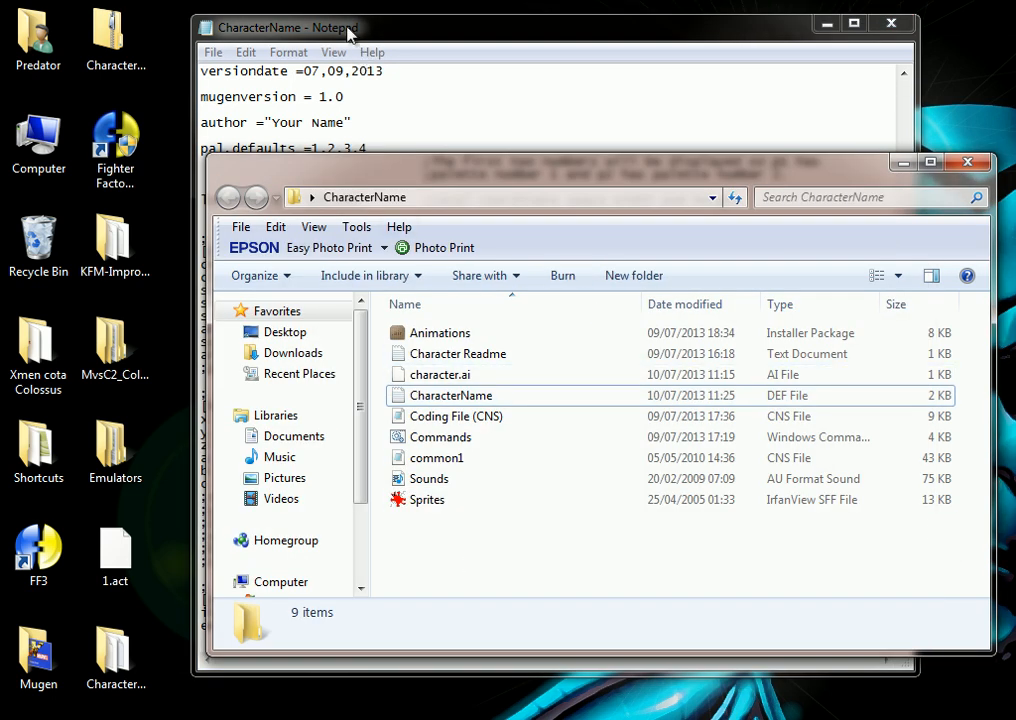
pyautogui.click(283, 28)
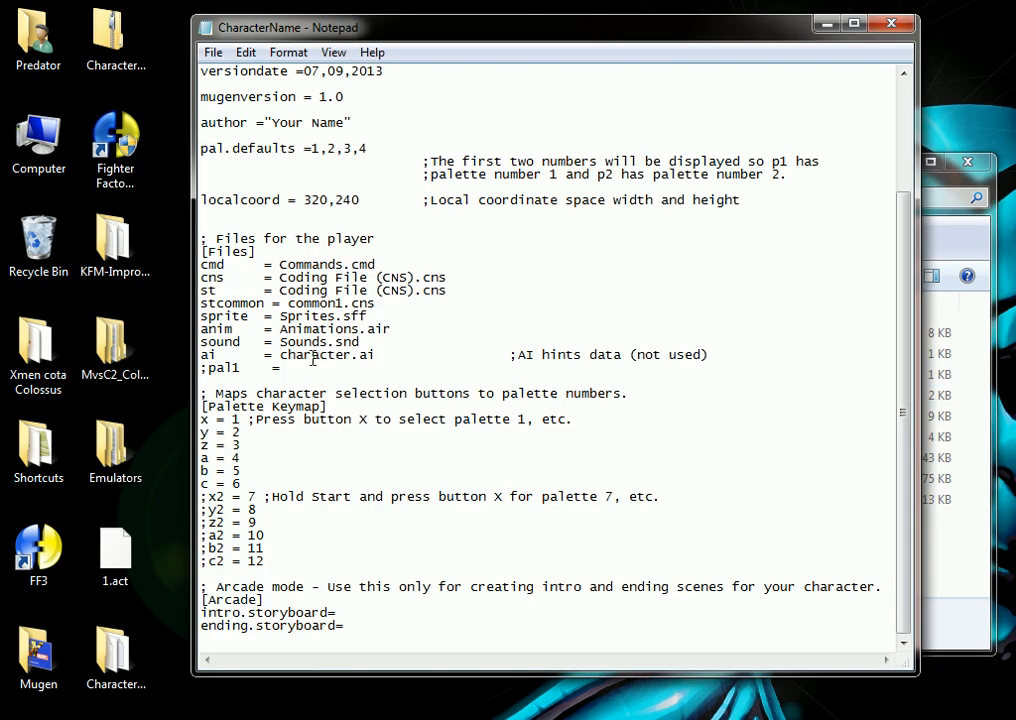
pyautogui.moveTo(567, 30); pyautogui.dragTo(485, 697)
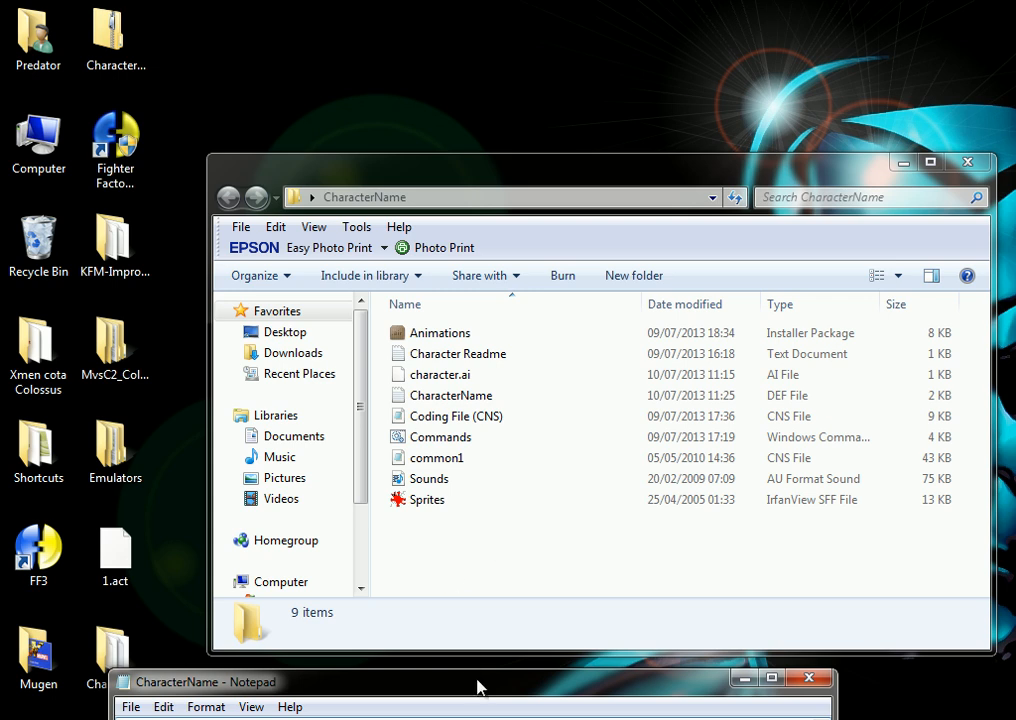
# Step: Uncomment the pal1 line in the DEF file, set it to 1.act, then save and close the file
pyautogui.moveTo(478, 686); pyautogui.dragTo(538, 44)
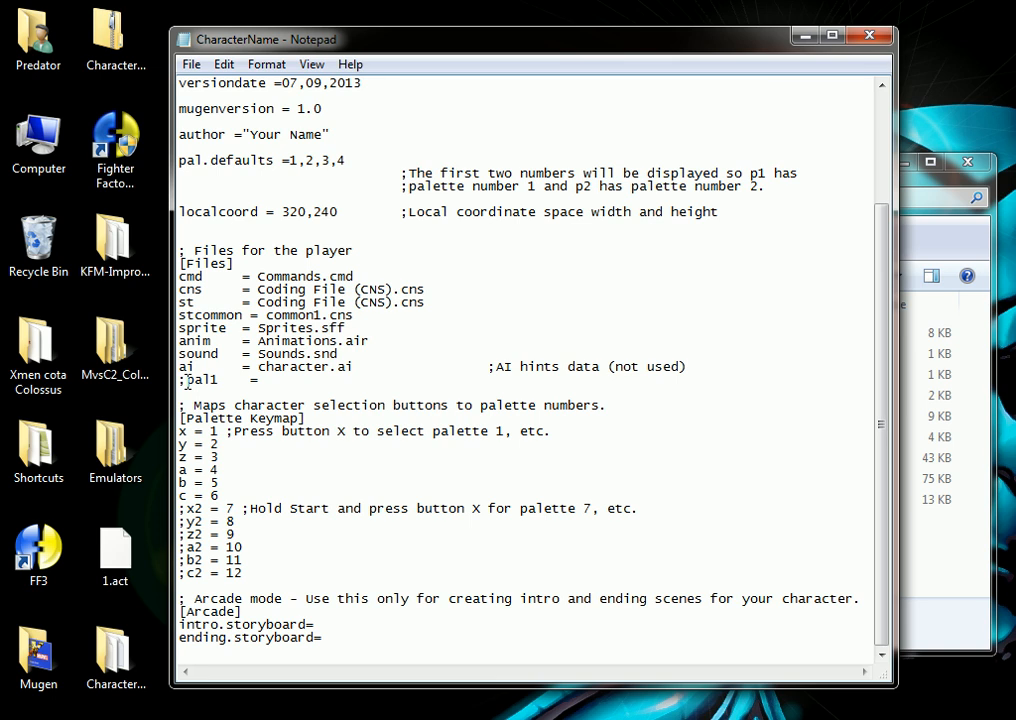
pyautogui.press('BackSpace')
pyautogui.press('End')
pyautogui.click(113, 583)
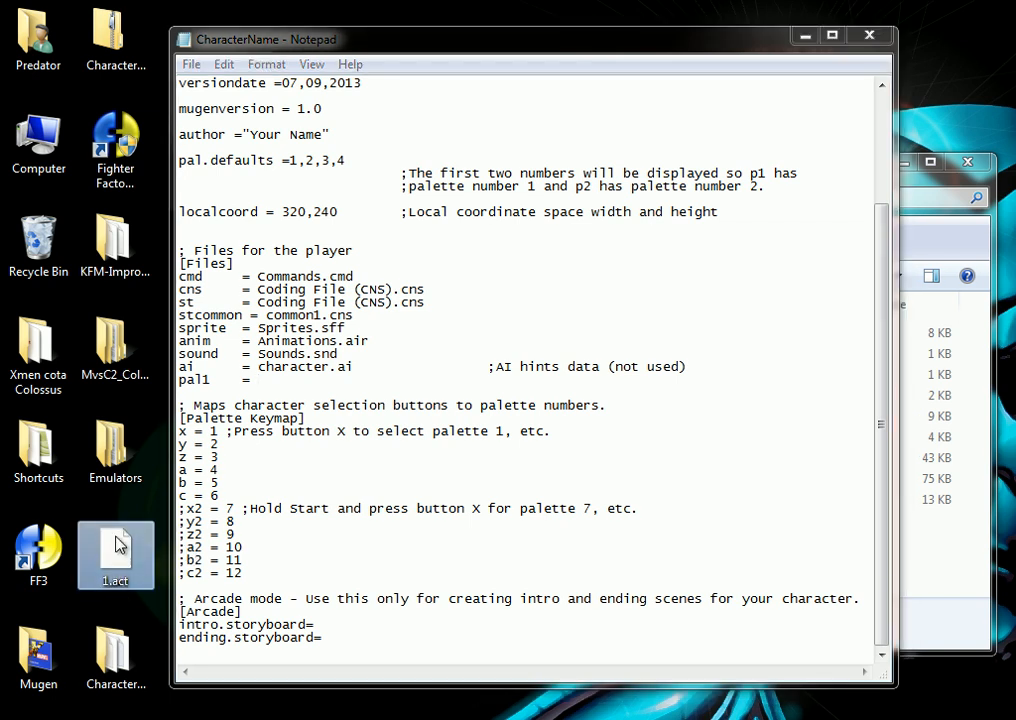
pyautogui.click(258, 387)
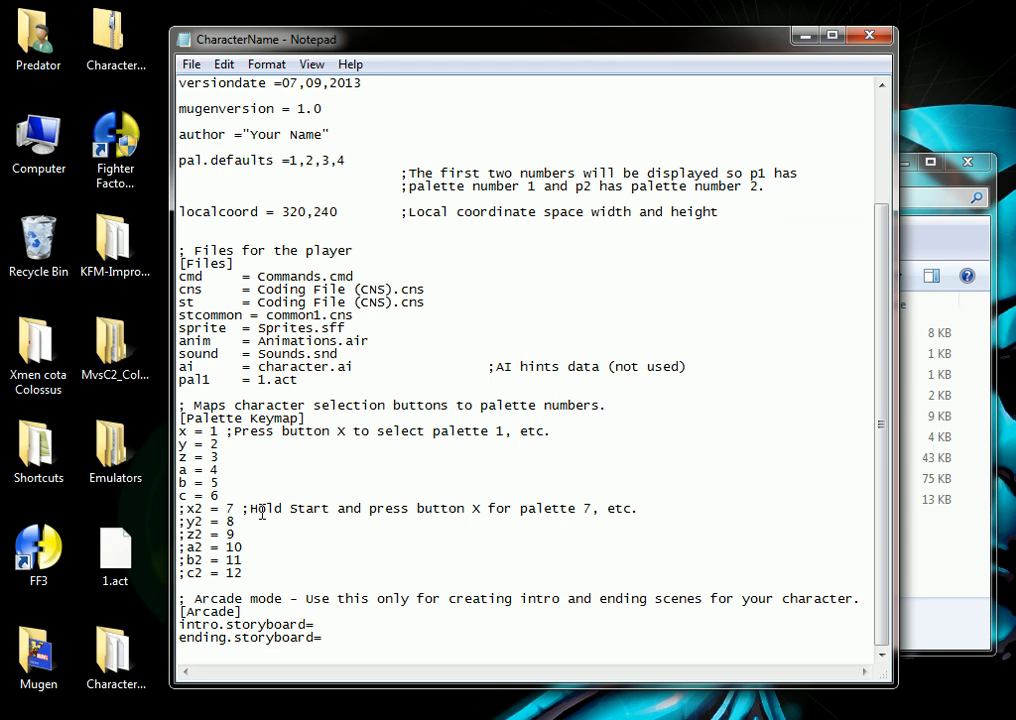
pyautogui.click(869, 37)
# Step: Move 1.act from the desktop into the CharacterName folder, and reposition that folder beside the FF3 shortcut
pyautogui.moveTo(104, 556); pyautogui.dragTo(465, 540)
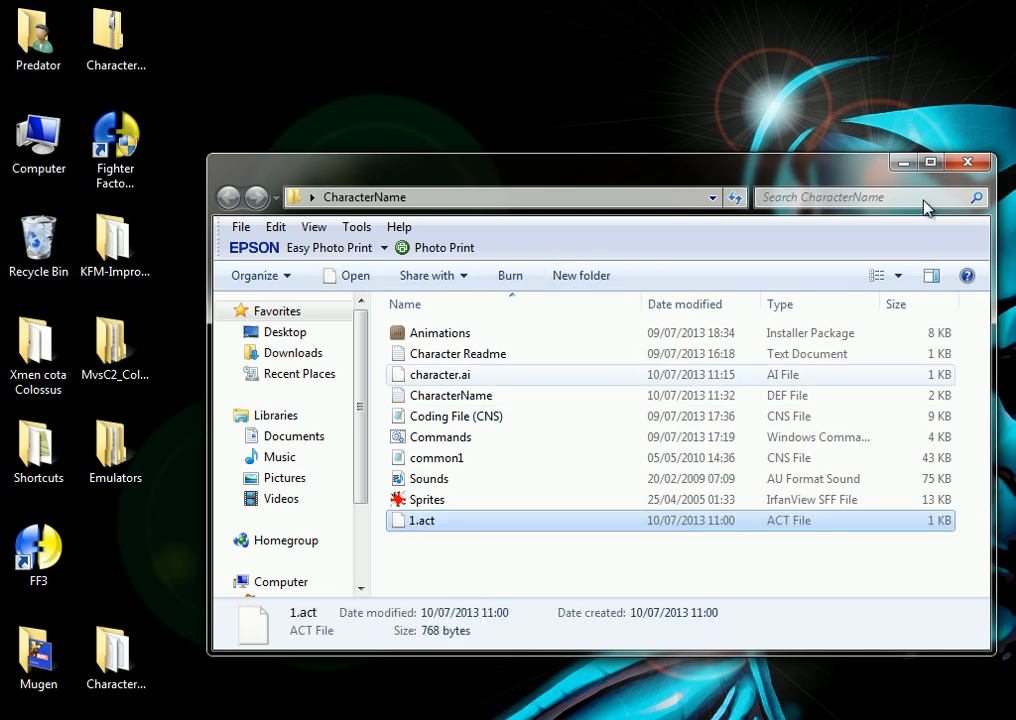
pyautogui.click(441, 565)
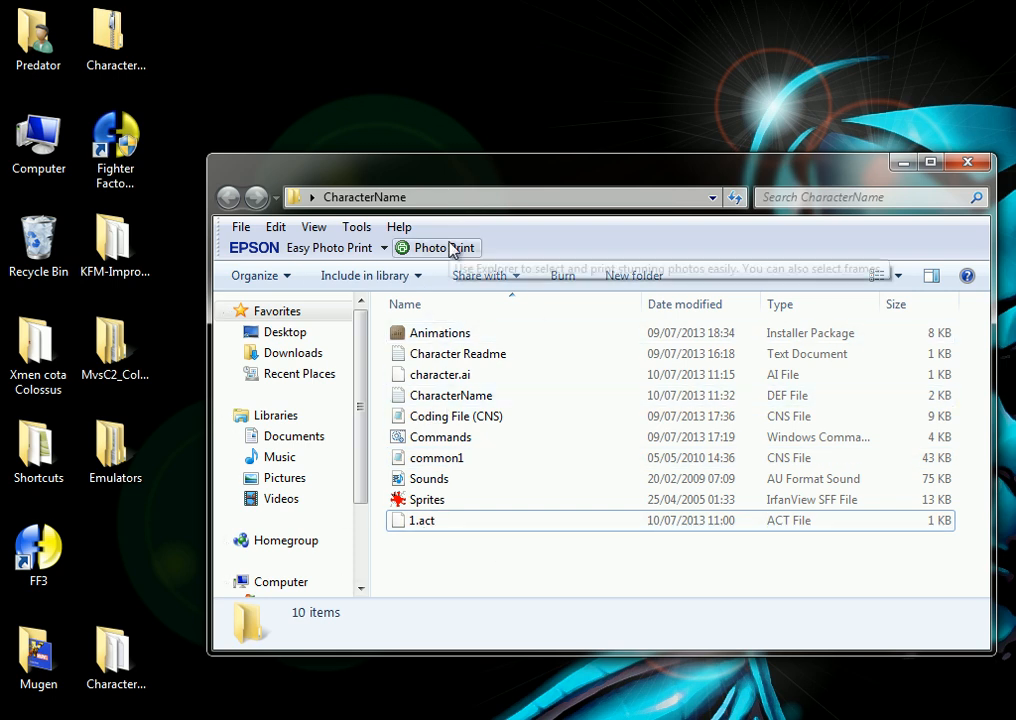
pyautogui.click(963, 164)
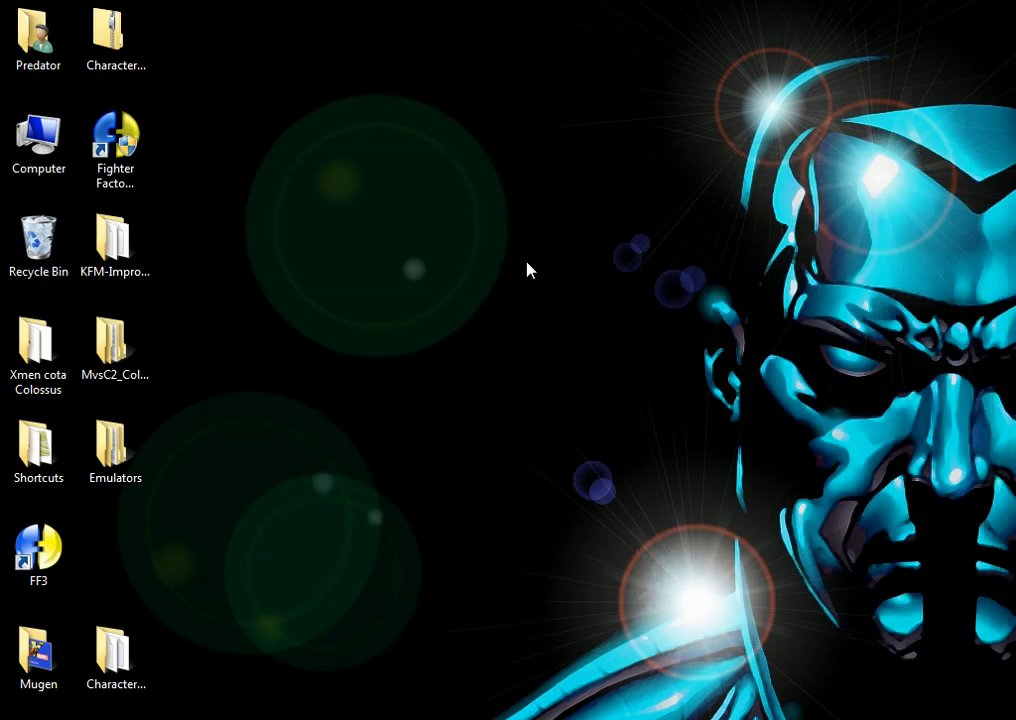
pyautogui.moveTo(113, 650); pyautogui.dragTo(118, 556)
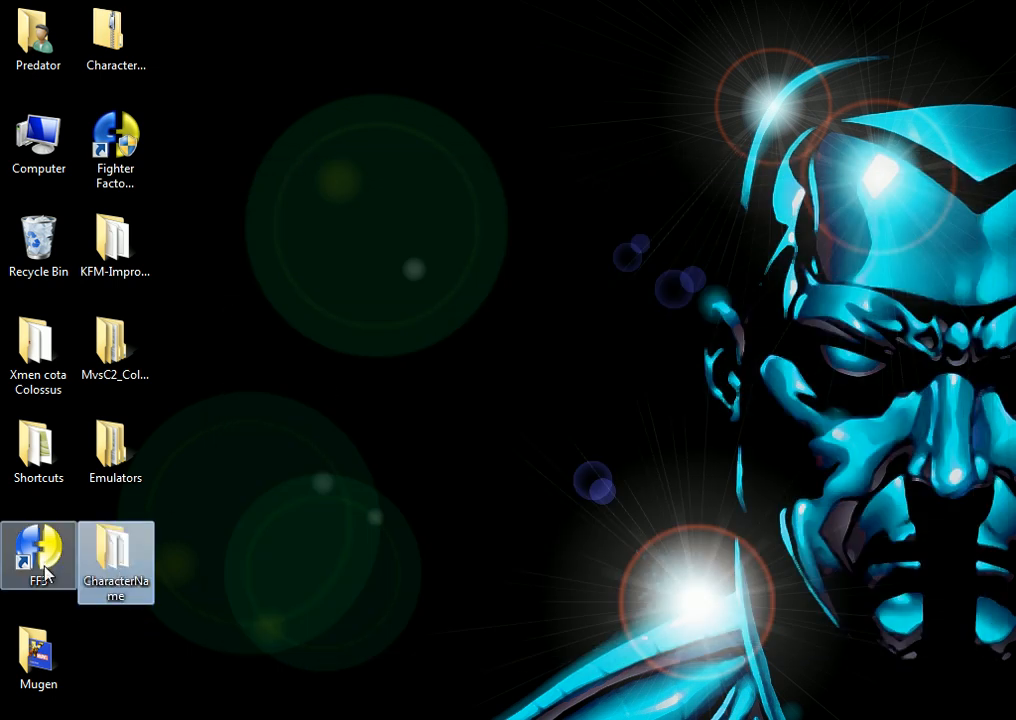
# Step: Launch Fighter Factory through the FF3 shortcut and open the CharacterName DEF project from the desktop's CharacterName folder
pyautogui.doubleClick(43, 560)
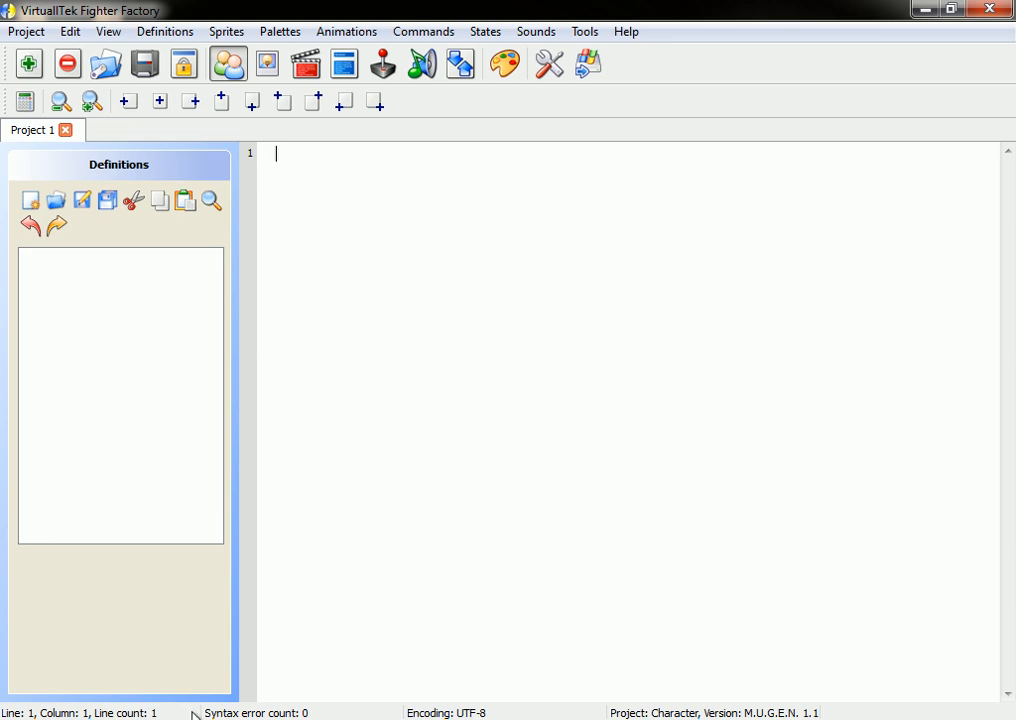
pyautogui.click(24, 32)
pyautogui.click(52, 79)
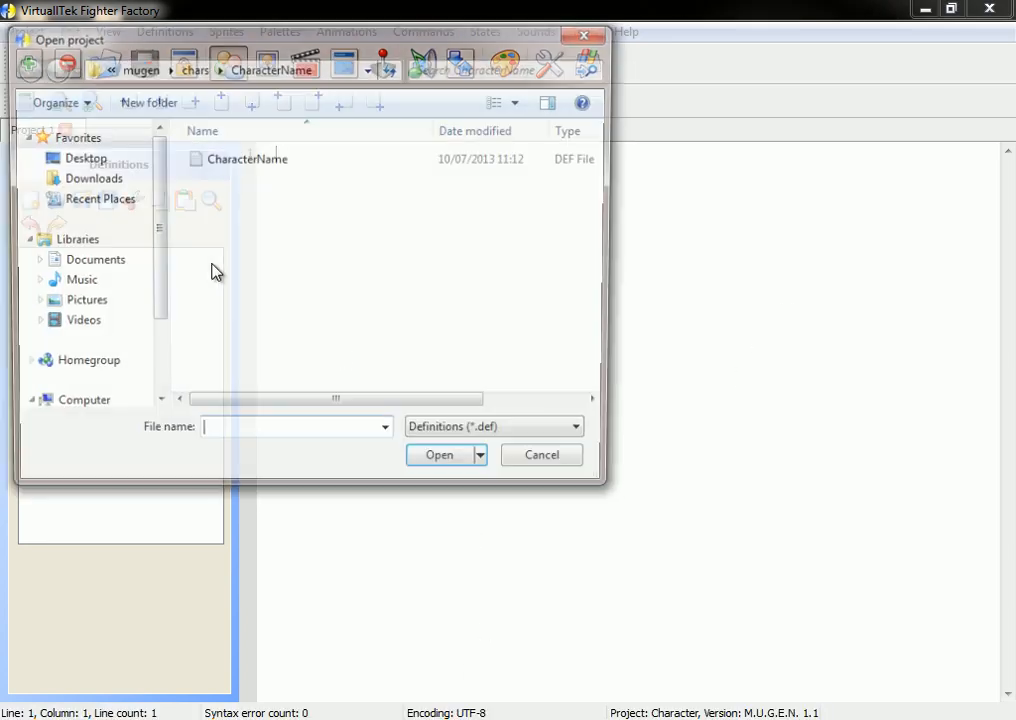
pyautogui.click(88, 162)
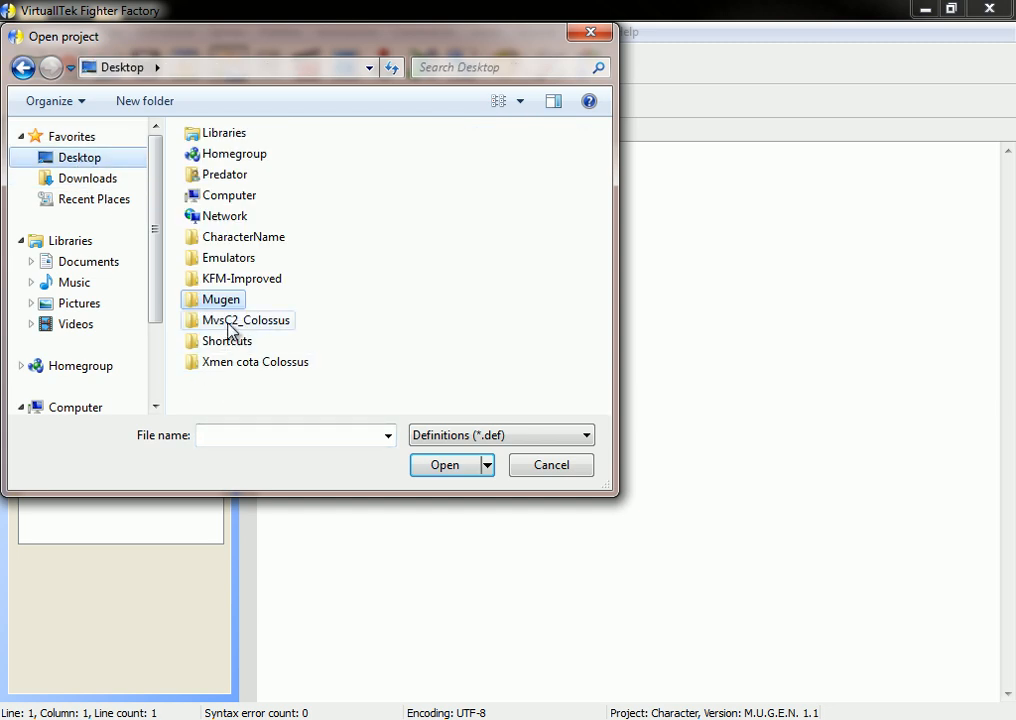
pyautogui.doubleClick(226, 240)
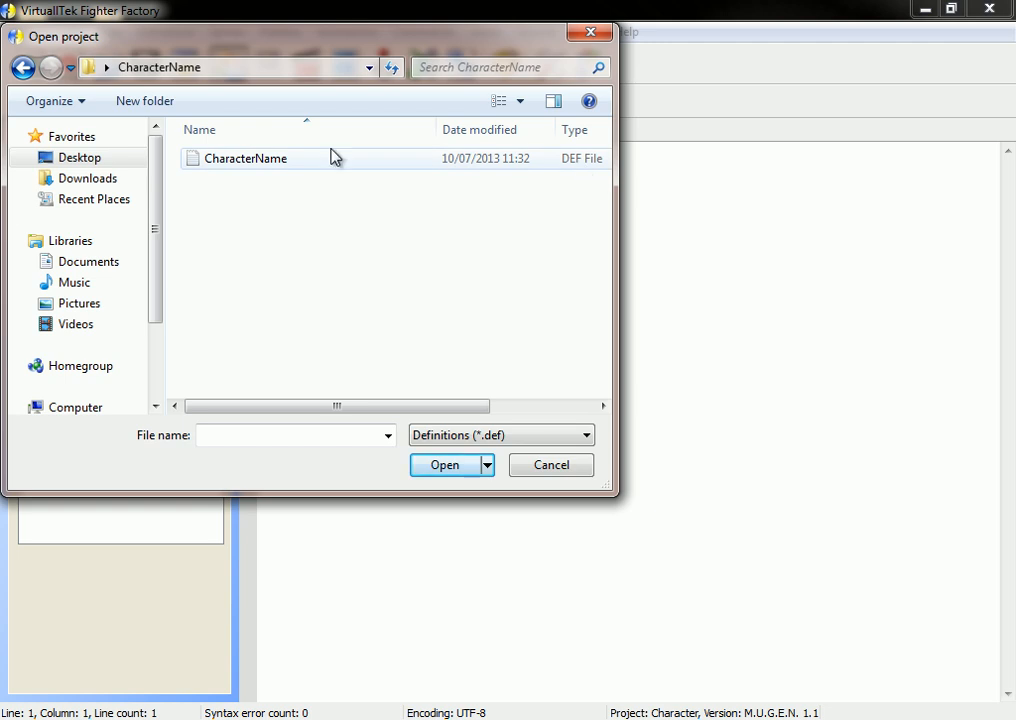
pyautogui.doubleClick(238, 163)
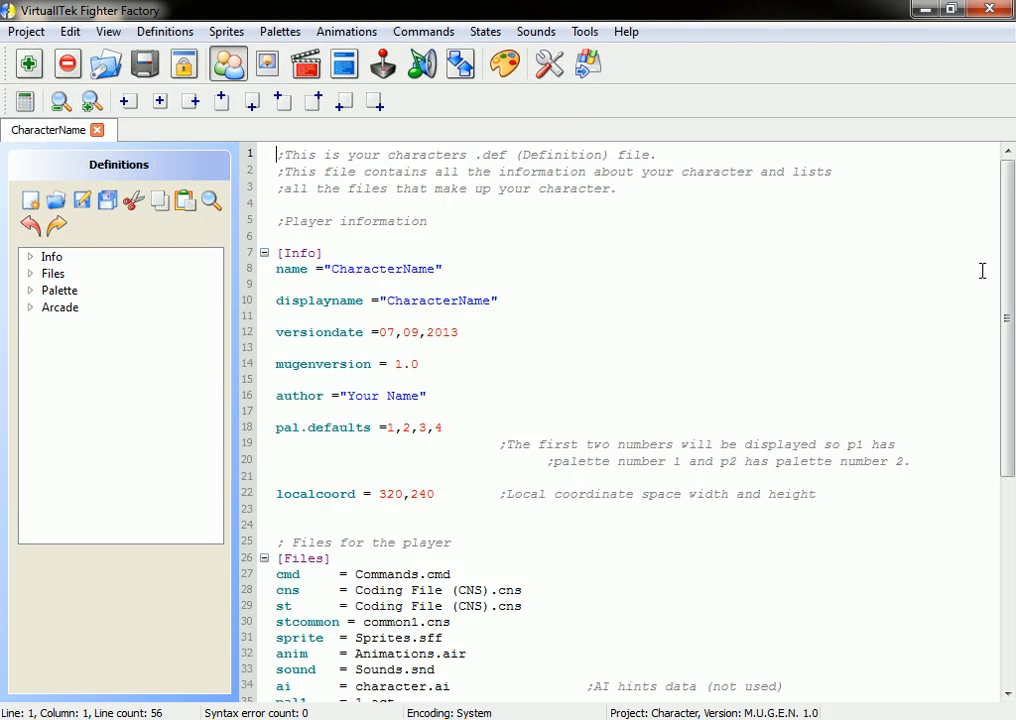
# Step: Examine the Files, Palette Keymap and Arcade storyboard entries in the project's definition file
pyautogui.moveTo(1005, 268)
pyautogui.mouseDown()
pyautogui.moveTo(1005, 497)
pyautogui.moveTo(1005, 268)
pyautogui.mouseUp()
pyautogui.moveTo(1008, 370); pyautogui.dragTo(1010, 578)
pyautogui.moveTo(1005, 503); pyautogui.dragTo(1005, 481)
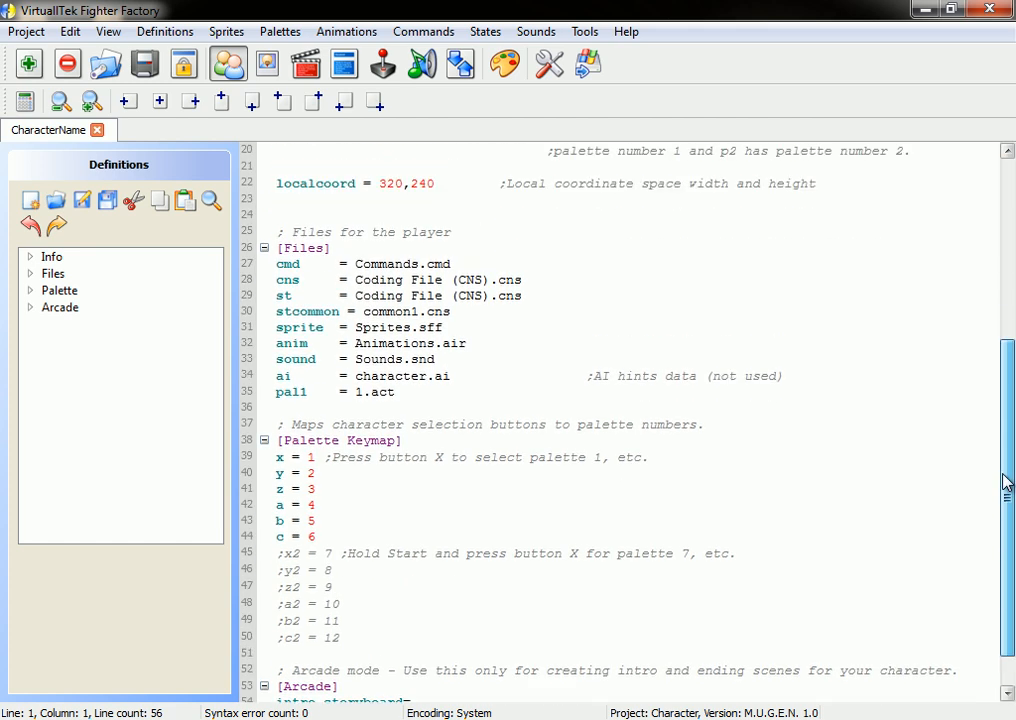
pyautogui.scroll(-1, 380, 574)
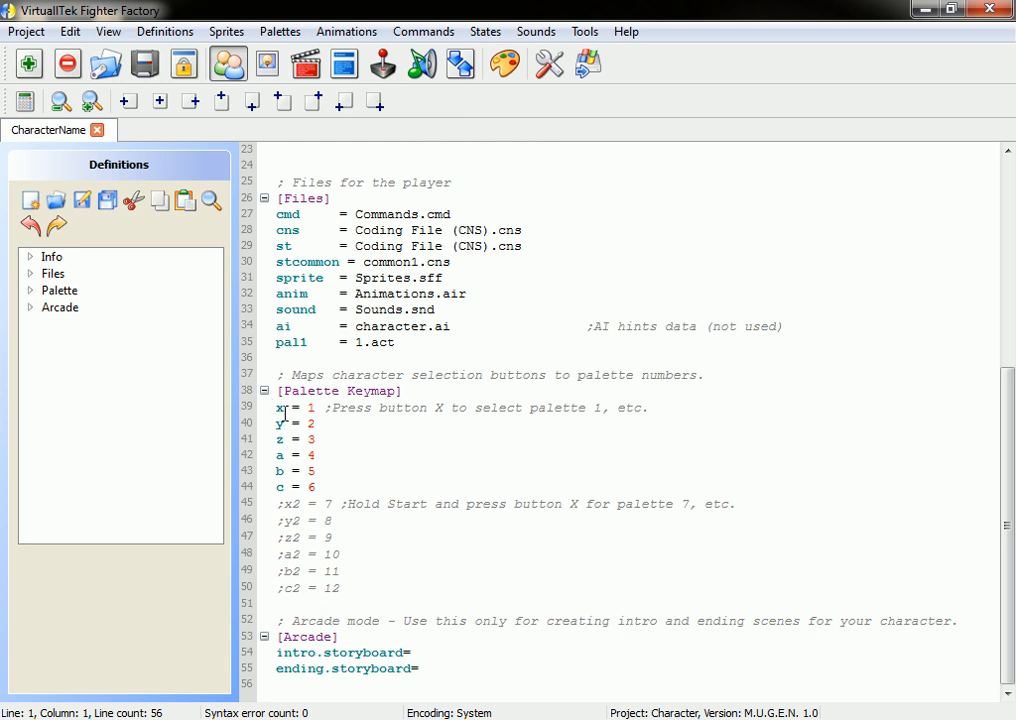
pyautogui.click(277, 409)
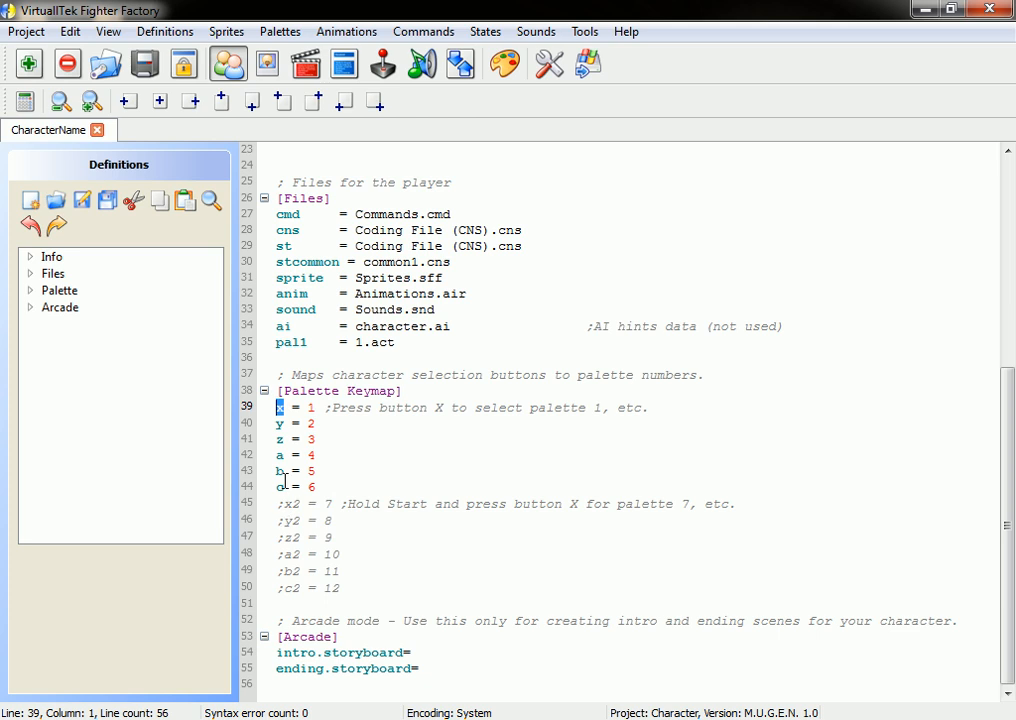
pyautogui.doubleClick(280, 440)
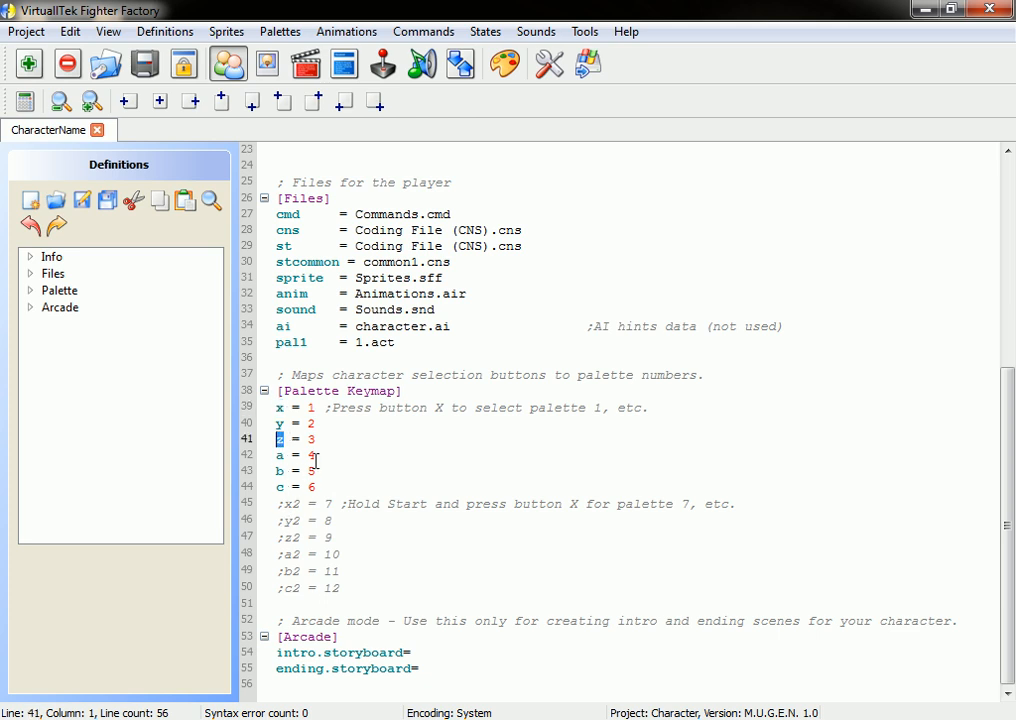
pyautogui.click(345, 522)
pyautogui.scroll(3, 360, 500)
pyautogui.scroll(-3, 324, 567)
pyautogui.moveTo(438, 668); pyautogui.dragTo(254, 652)
pyautogui.click(432, 665)
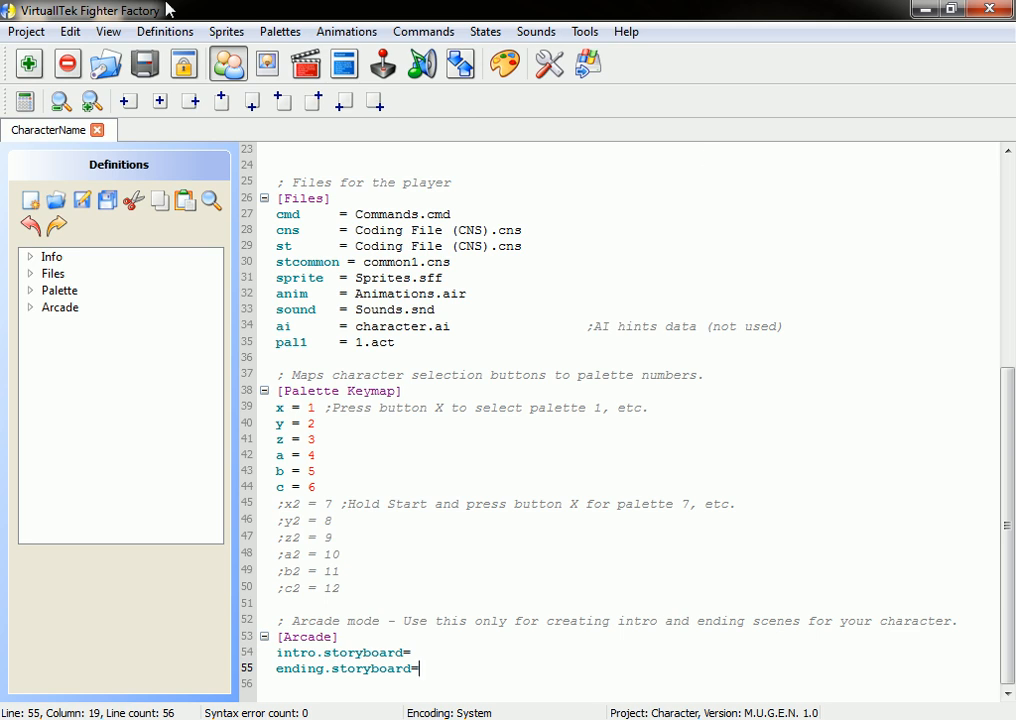
# Step: Show the project's sprites and examine the first sprite's group and index numbers
pyautogui.click(268, 66)
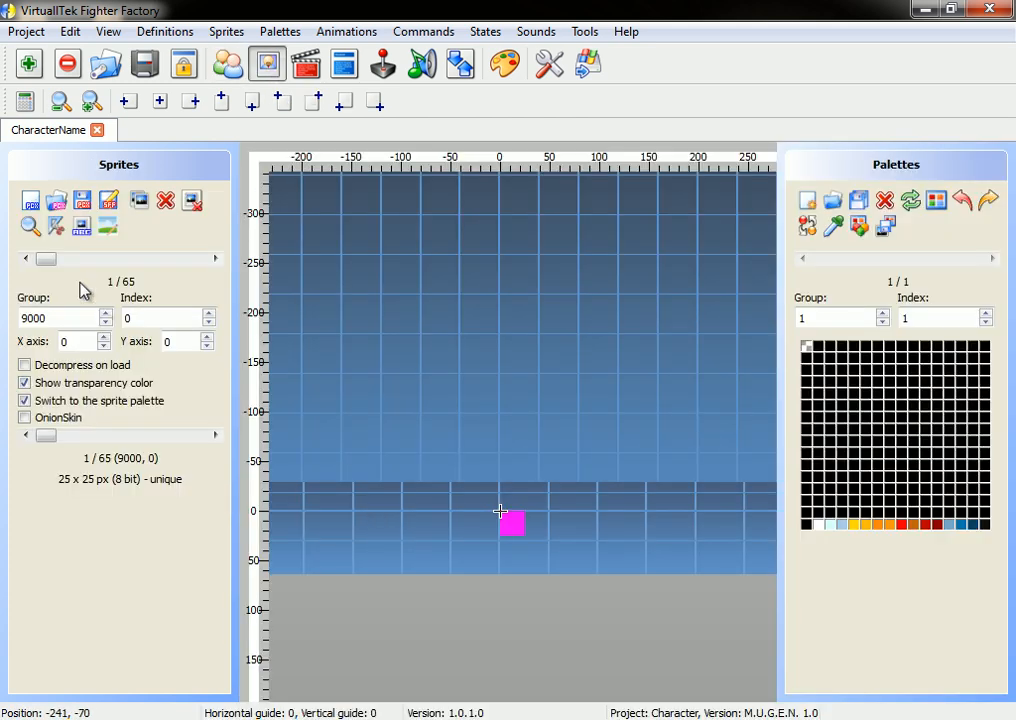
pyautogui.moveTo(48, 263)
pyautogui.mouseDown()
pyautogui.moveTo(198, 266)
pyautogui.moveTo(28, 266)
pyautogui.mouseUp()
pyautogui.moveTo(52, 317); pyautogui.dragTo(4, 317)
pyautogui.moveTo(147, 312); pyautogui.dragTo(44, 338)
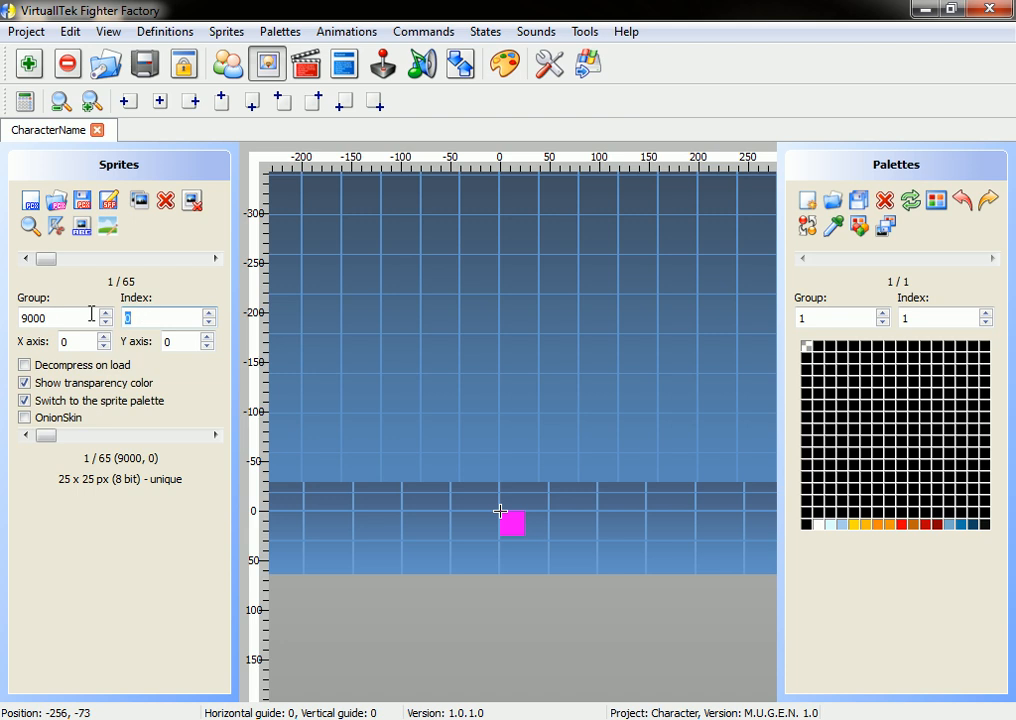
pyautogui.hotkey('shift', 'Tab')
pyautogui.click(24, 317)
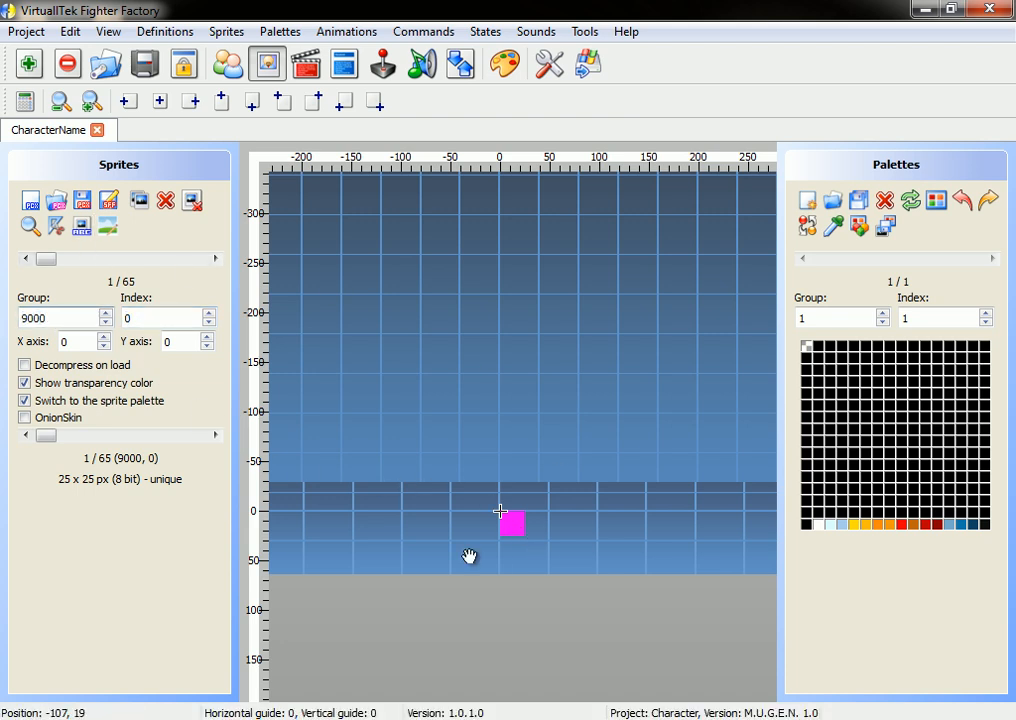
# Step: Examine the group, index and X axis values of the first sprite, including a closer view of its axis point
pyautogui.doubleClick(40, 312)
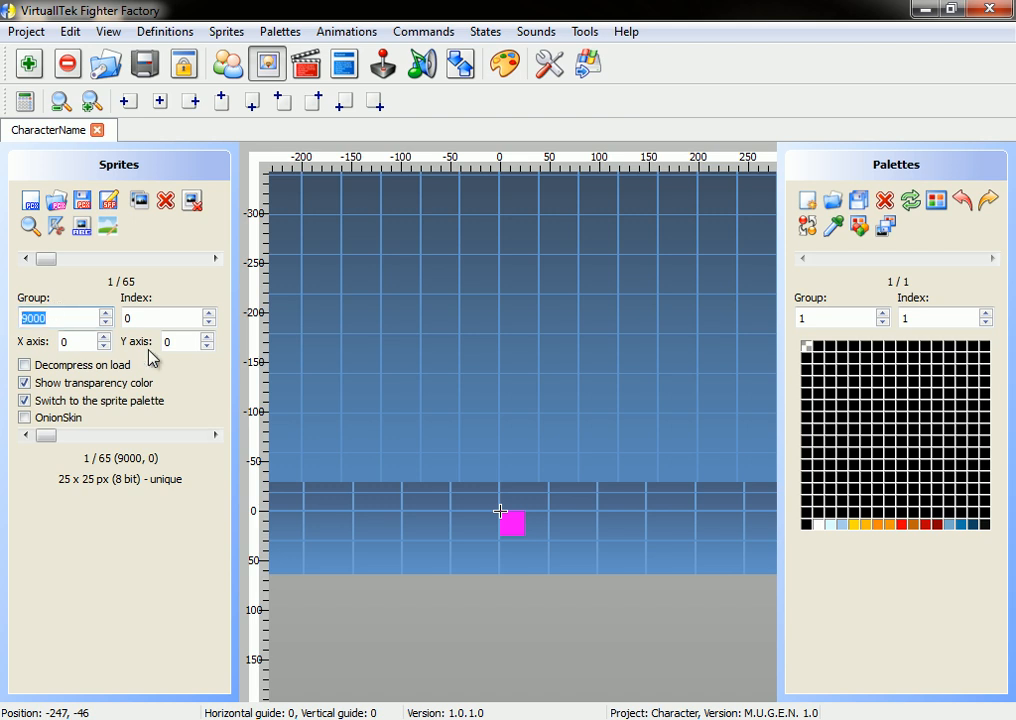
pyautogui.click(183, 263)
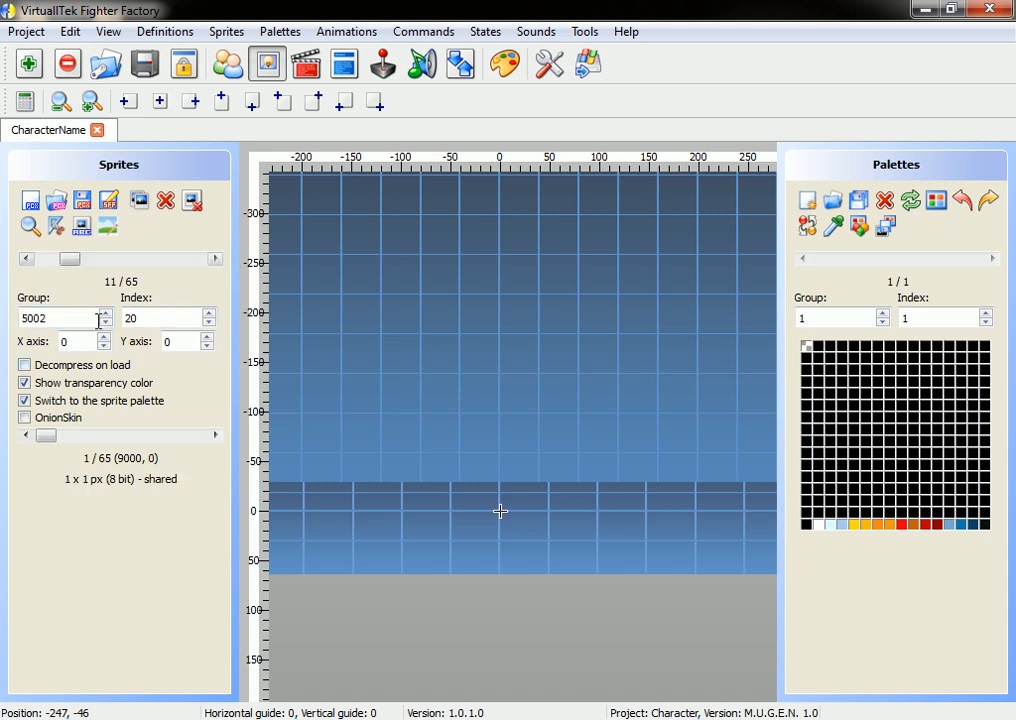
pyautogui.moveTo(67, 260); pyautogui.dragTo(40, 262)
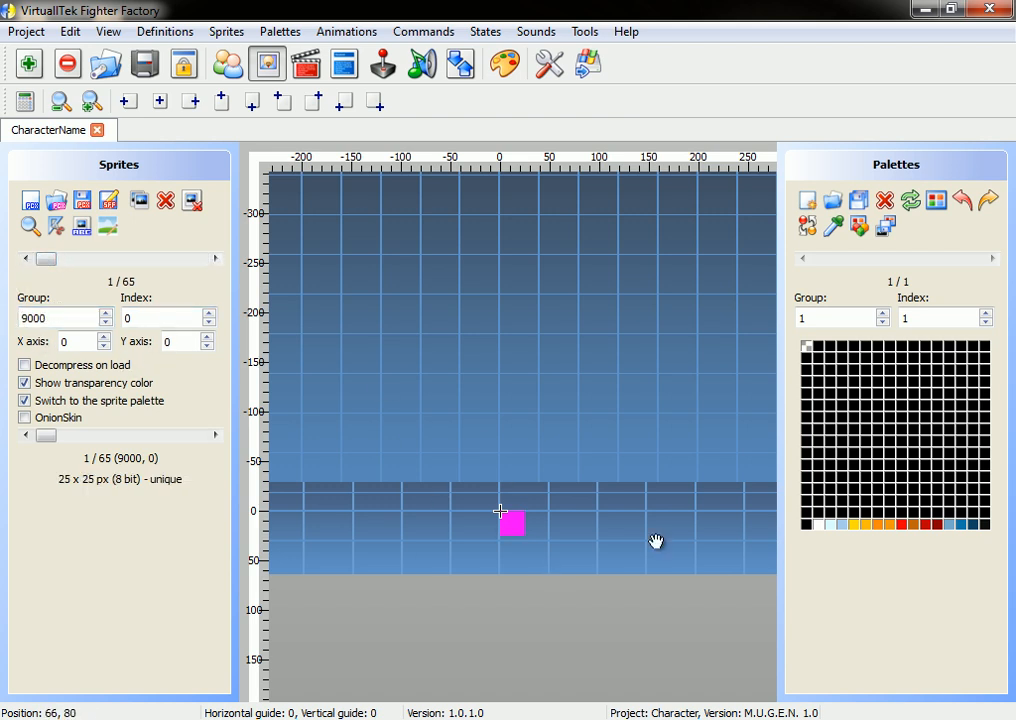
pyautogui.doubleClick(141, 317)
pyautogui.moveTo(484, 602); pyautogui.dragTo(475, 602)
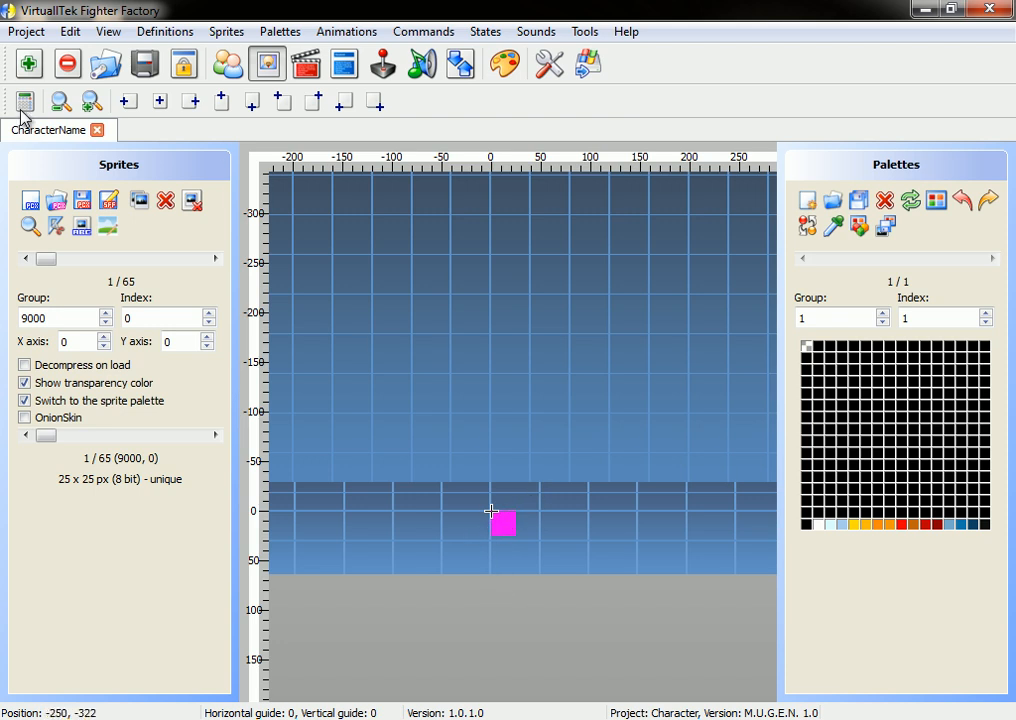
pyautogui.click(91, 102)
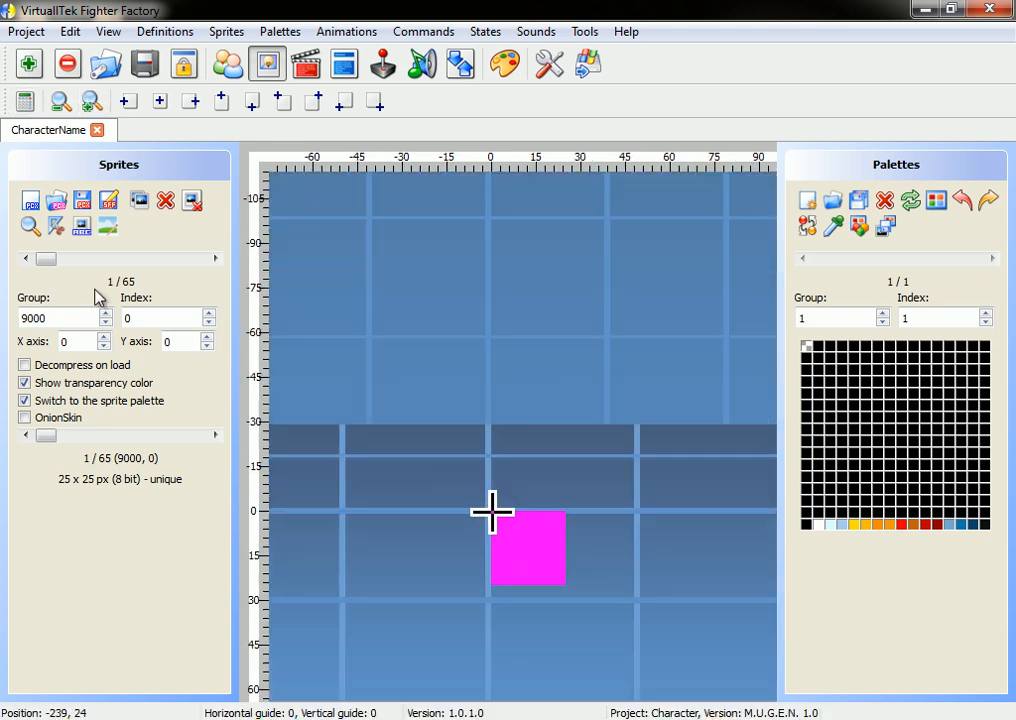
pyautogui.doubleClick(65, 342)
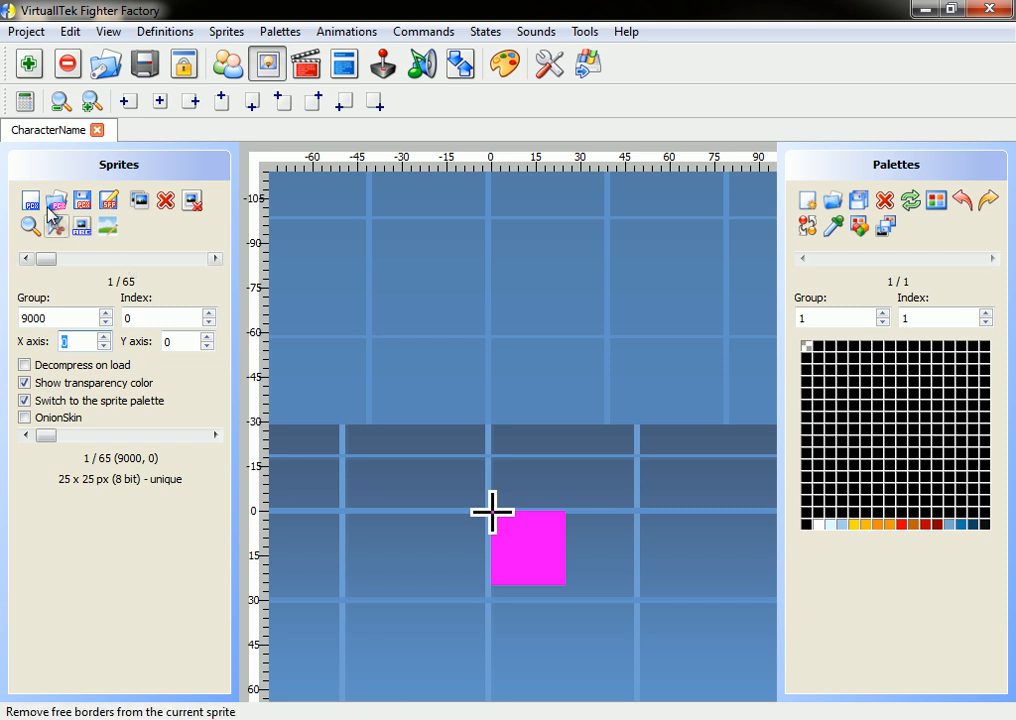
pyautogui.click(61, 101)
pyautogui.click(61, 101)
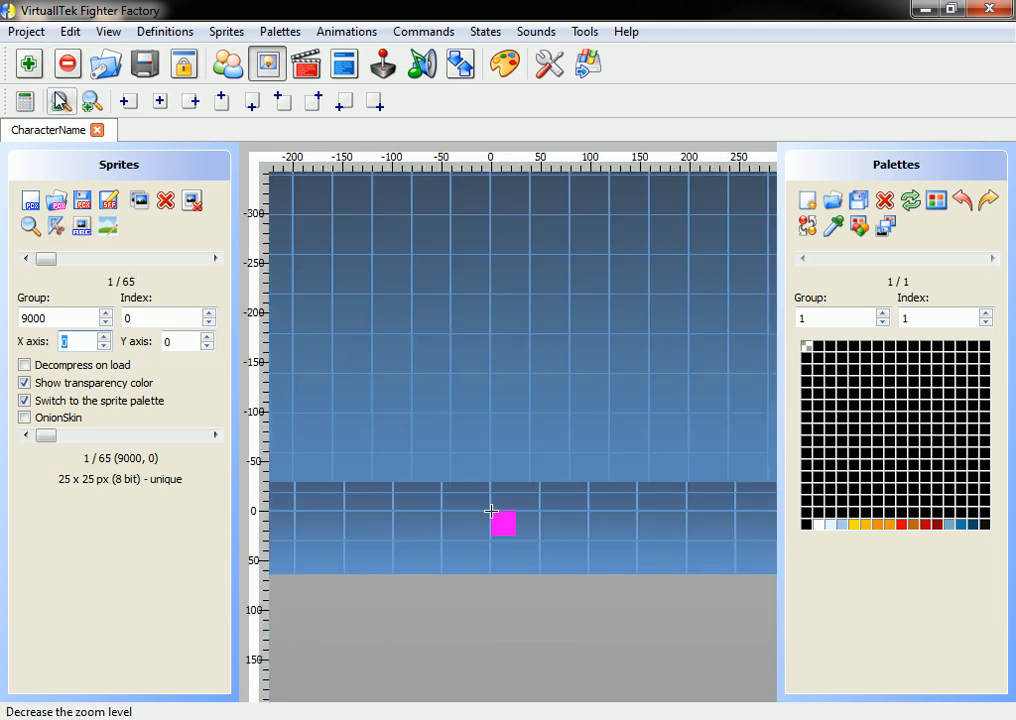
# Step: Show the second sprite in the list and examine its group and index numbers
pyautogui.click(216, 259)
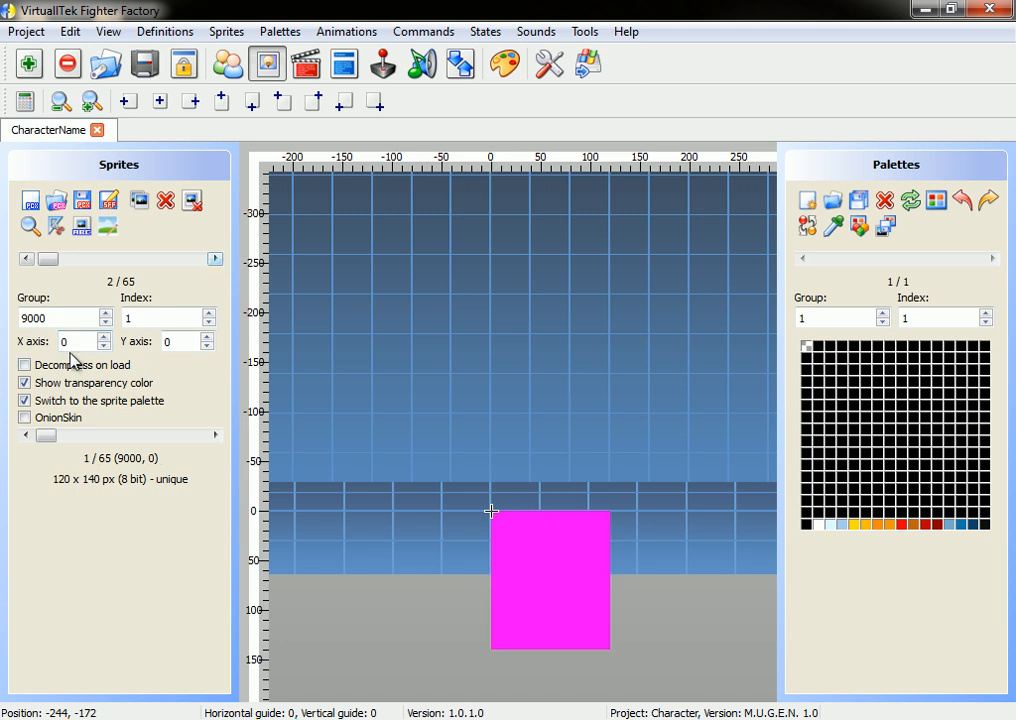
pyautogui.moveTo(57, 317); pyautogui.dragTo(20, 314)
pyautogui.click(145, 320)
pyautogui.moveTo(376, 288); pyautogui.dragTo(336, 231)
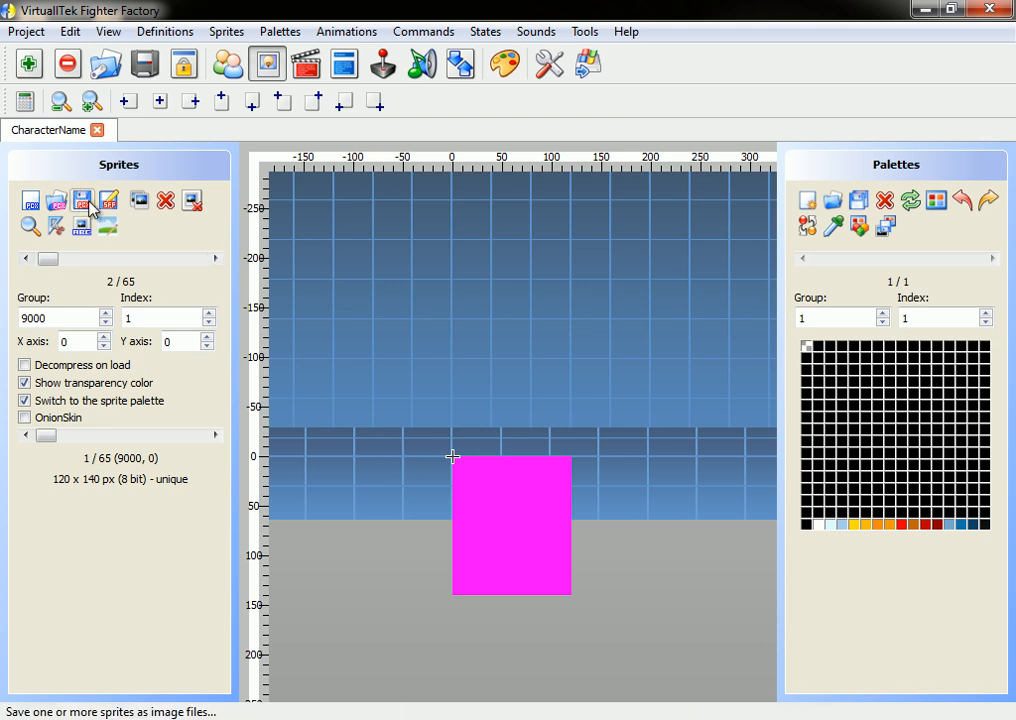
pyautogui.moveTo(52, 320); pyautogui.dragTo(3, 307)
pyautogui.click(135, 320)
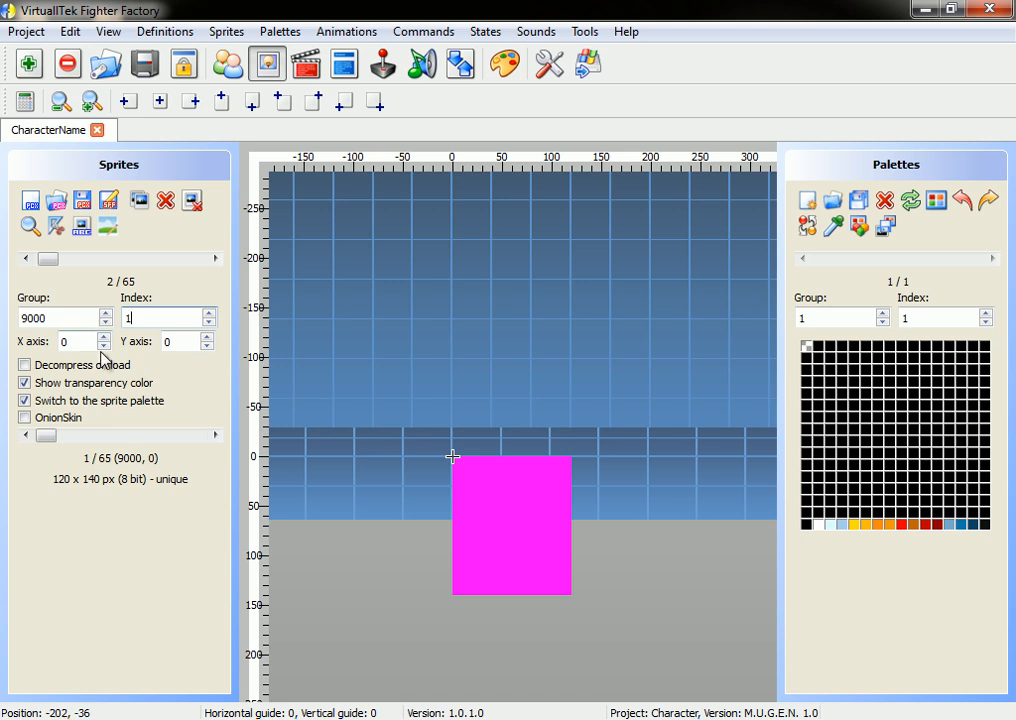
# Step: Browse the remaining sprites to the end of the list and return to sprite 5000, 0
pyautogui.click(214, 258)
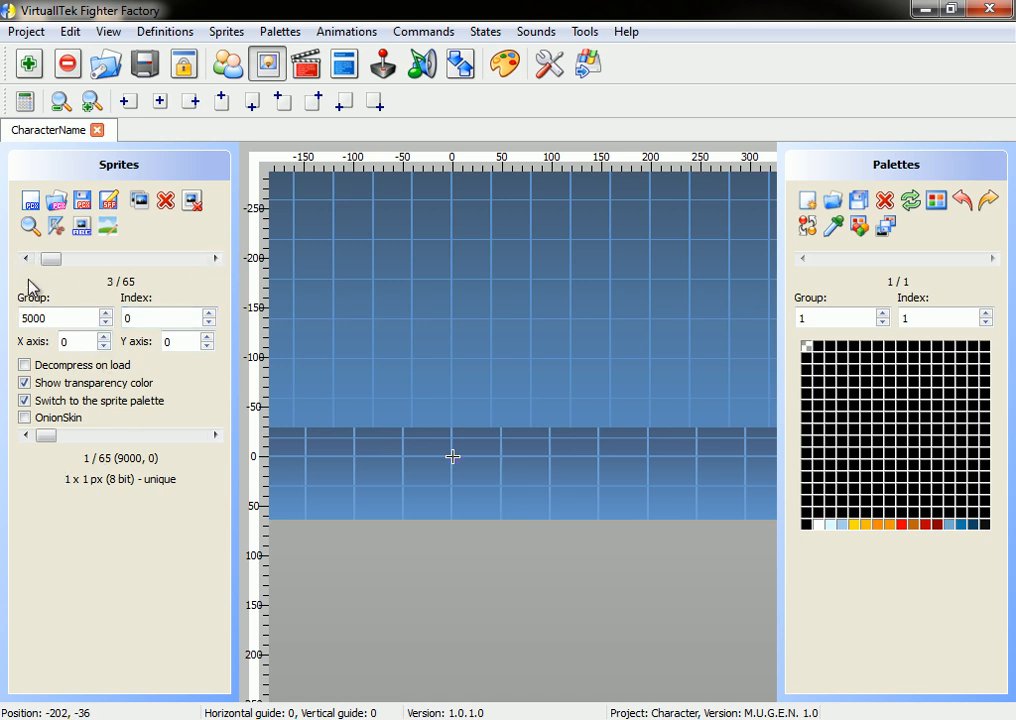
pyautogui.moveTo(53, 260); pyautogui.dragTo(200, 262)
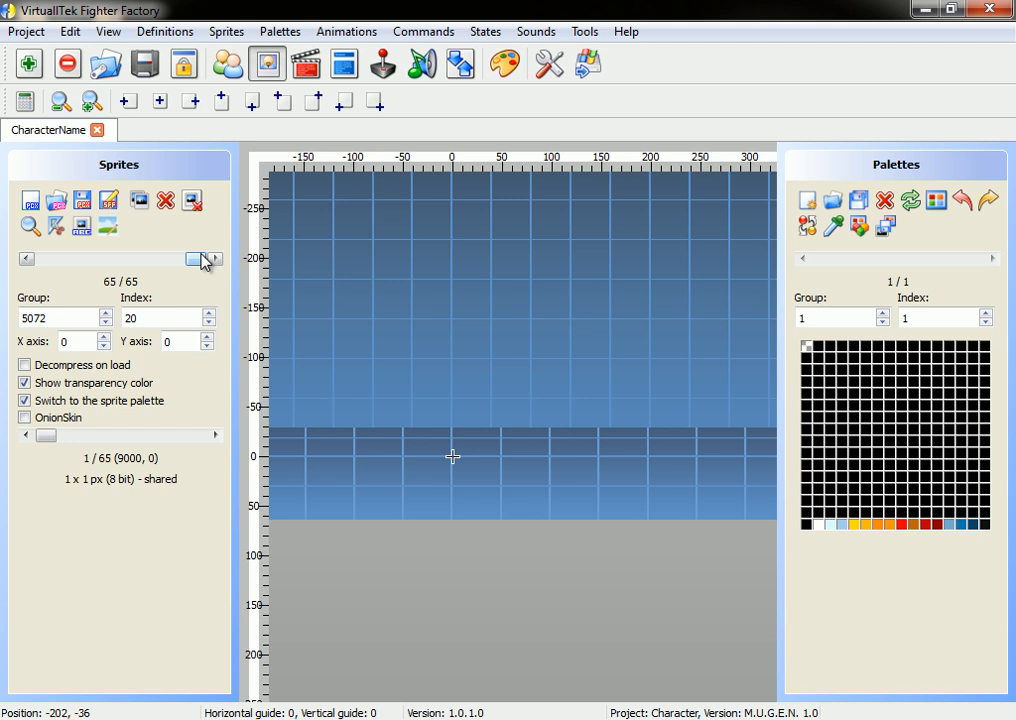
pyautogui.moveTo(203, 260); pyautogui.dragTo(72, 261)
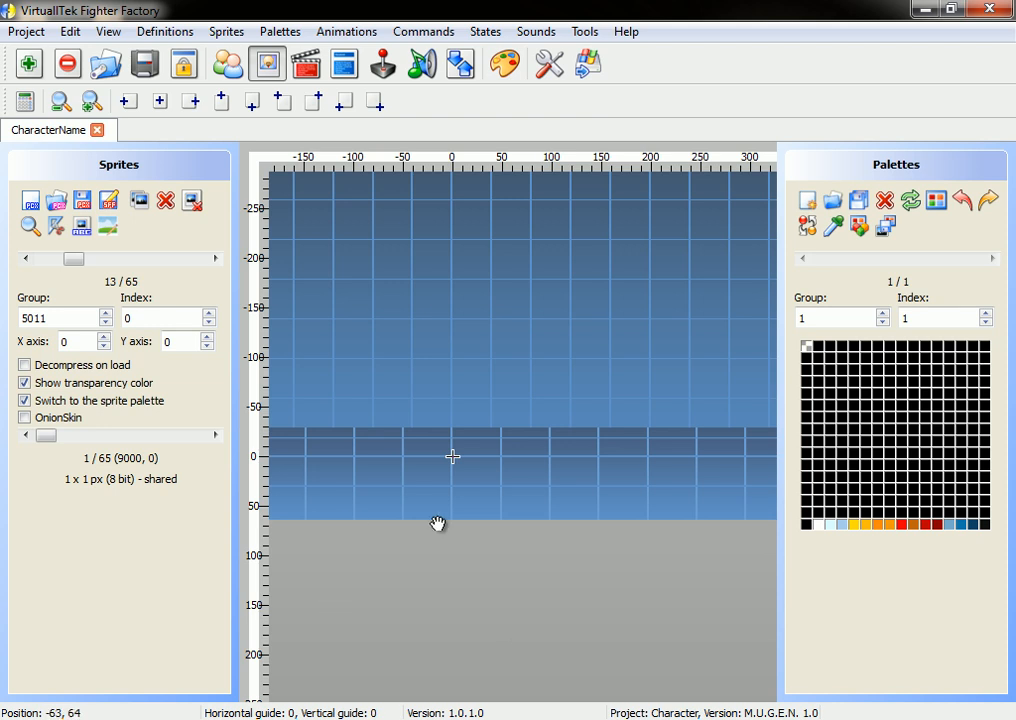
pyautogui.moveTo(73, 259); pyautogui.dragTo(46, 270)
# Step: Switch to the desktop and open the spr PNG image from the Mugen > Tutorial Mugen > mugen > docs folder
pyautogui.click(922, 10)
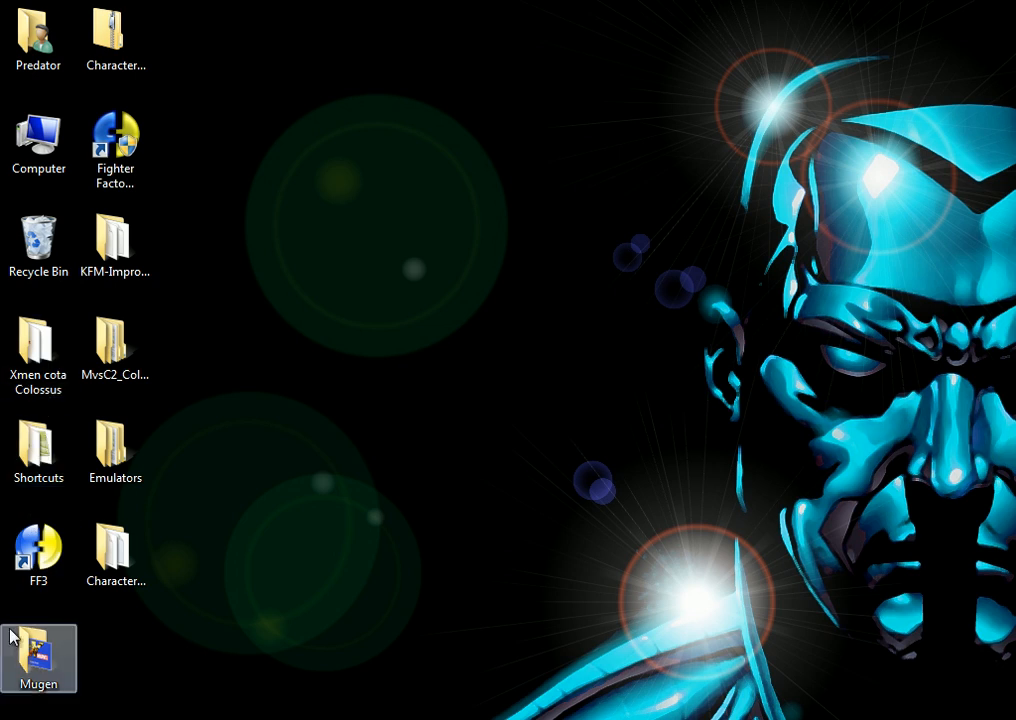
pyautogui.doubleClick(62, 668)
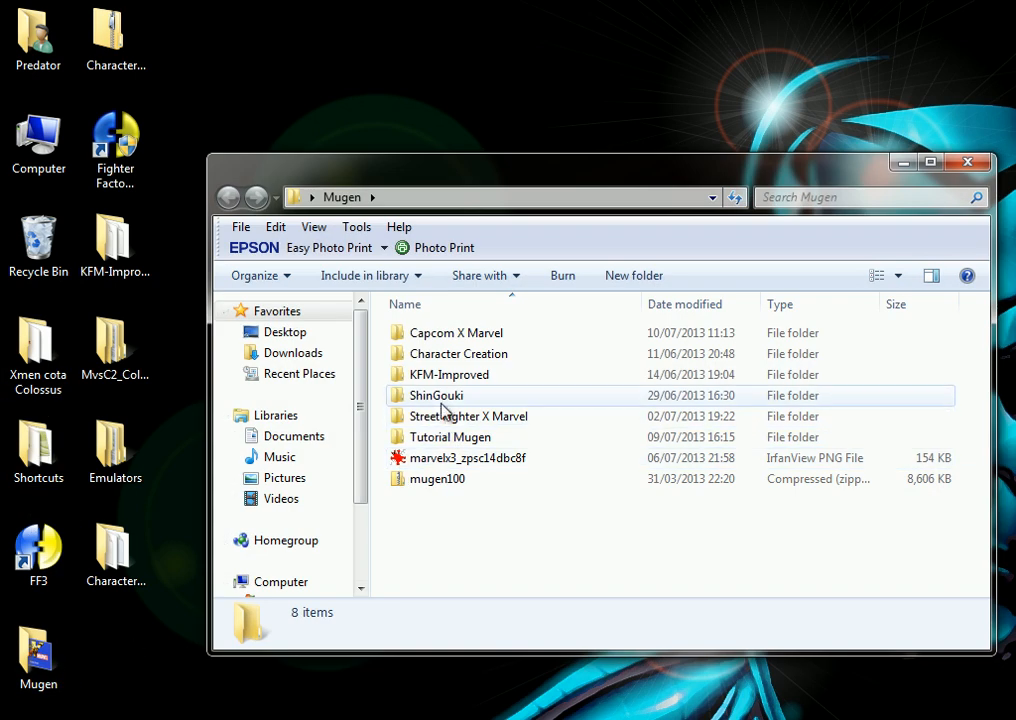
pyautogui.doubleClick(450, 438)
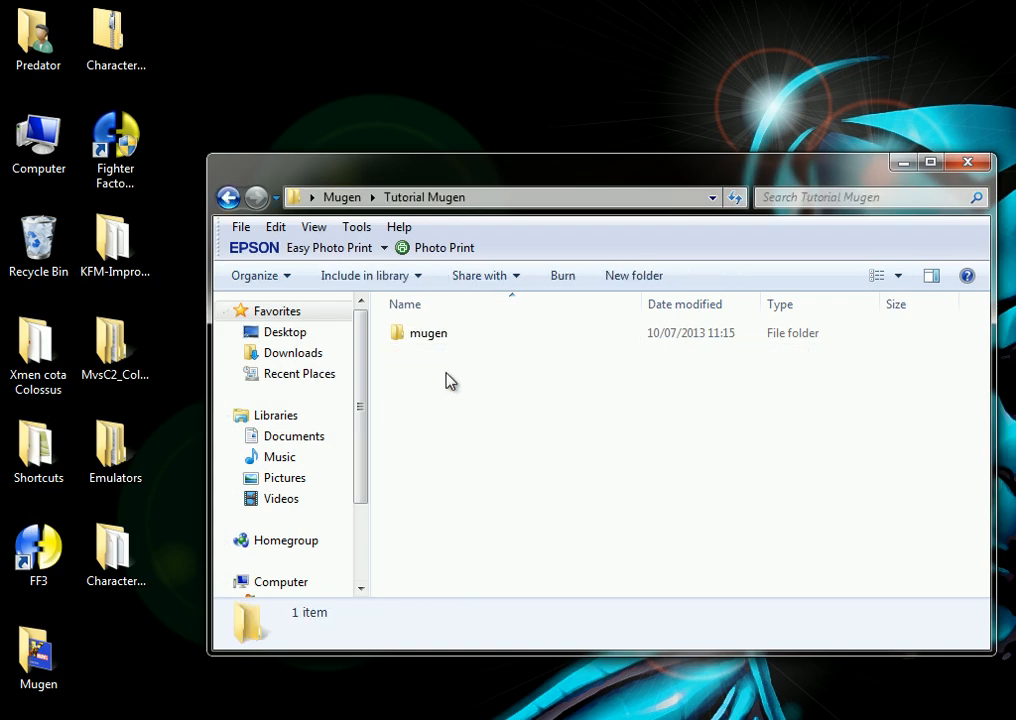
pyautogui.doubleClick(440, 338)
pyautogui.doubleClick(431, 382)
pyautogui.scroll(-5, 478, 458)
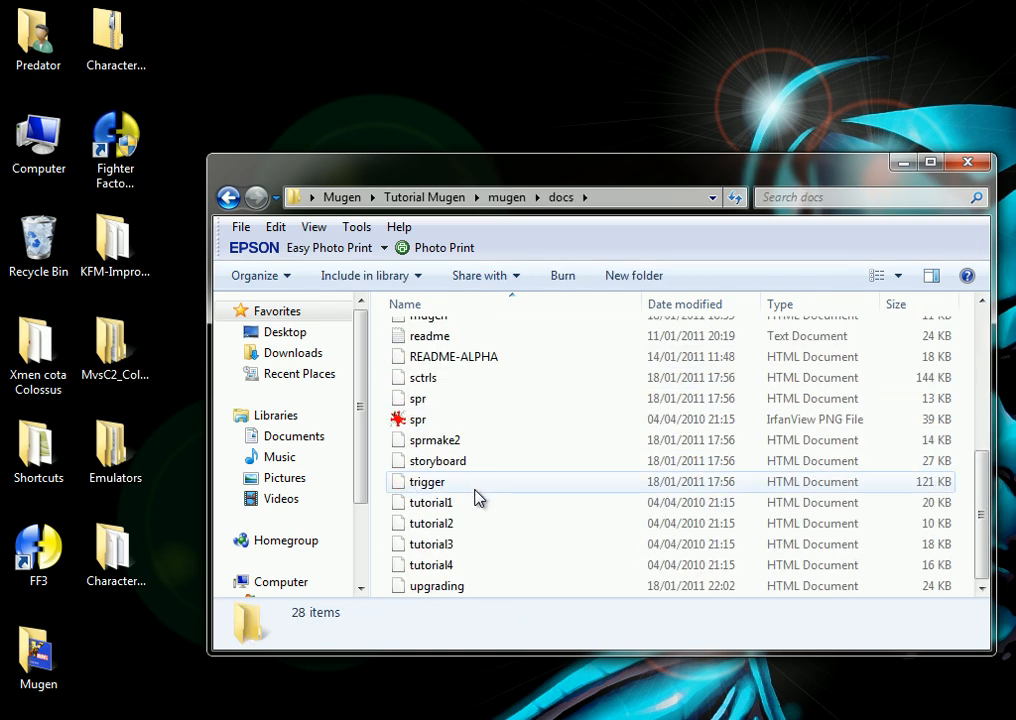
pyautogui.moveTo(420, 427)
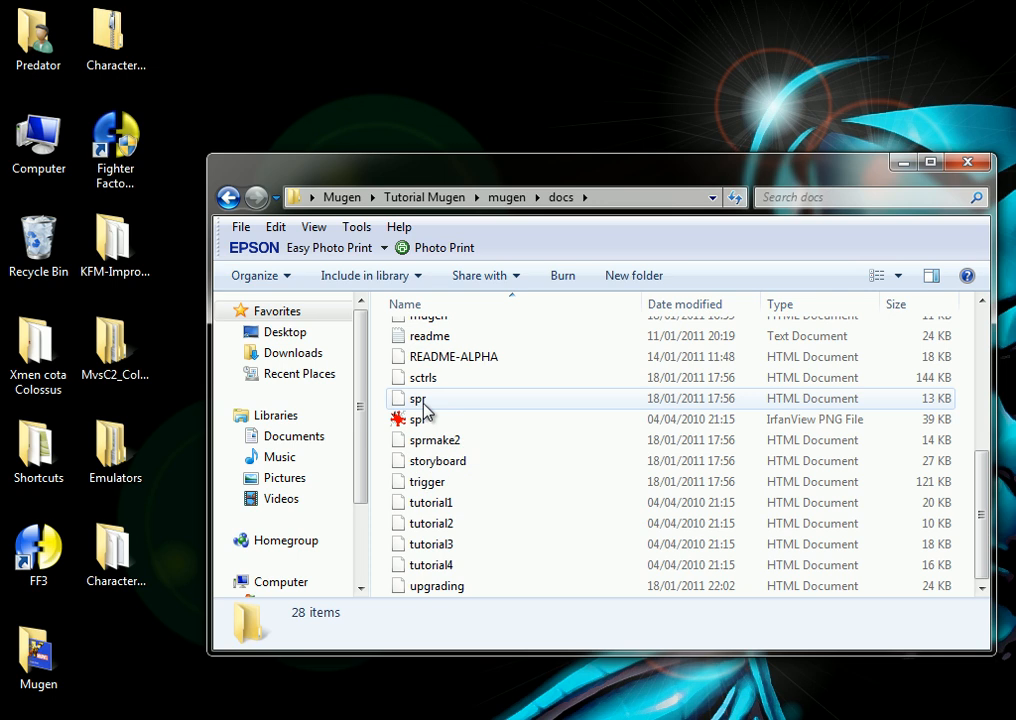
pyautogui.doubleClick(428, 422)
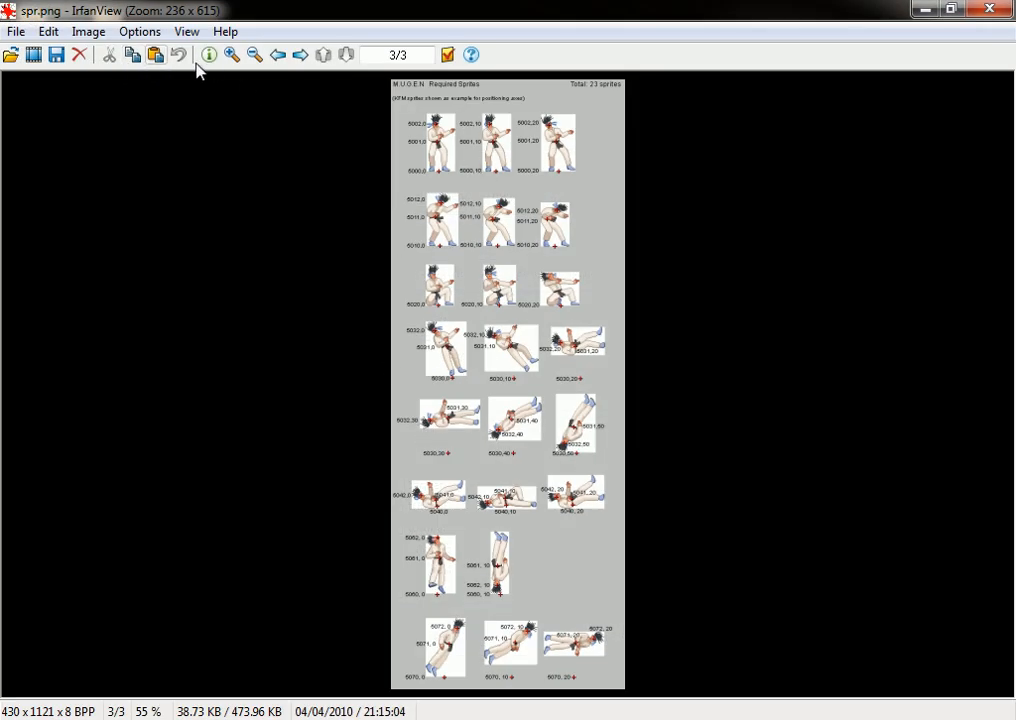
# Step: Enlarge the required sprites chart and examine the sprite numbers and axis marks in its upper rows
pyautogui.click(231, 54)
pyautogui.click(231, 54)
pyautogui.click(231, 54)
pyautogui.click(231, 54)
pyautogui.click(231, 54)
pyautogui.scroll(3, 985, 333)
pyautogui.scroll(3, 985, 333)
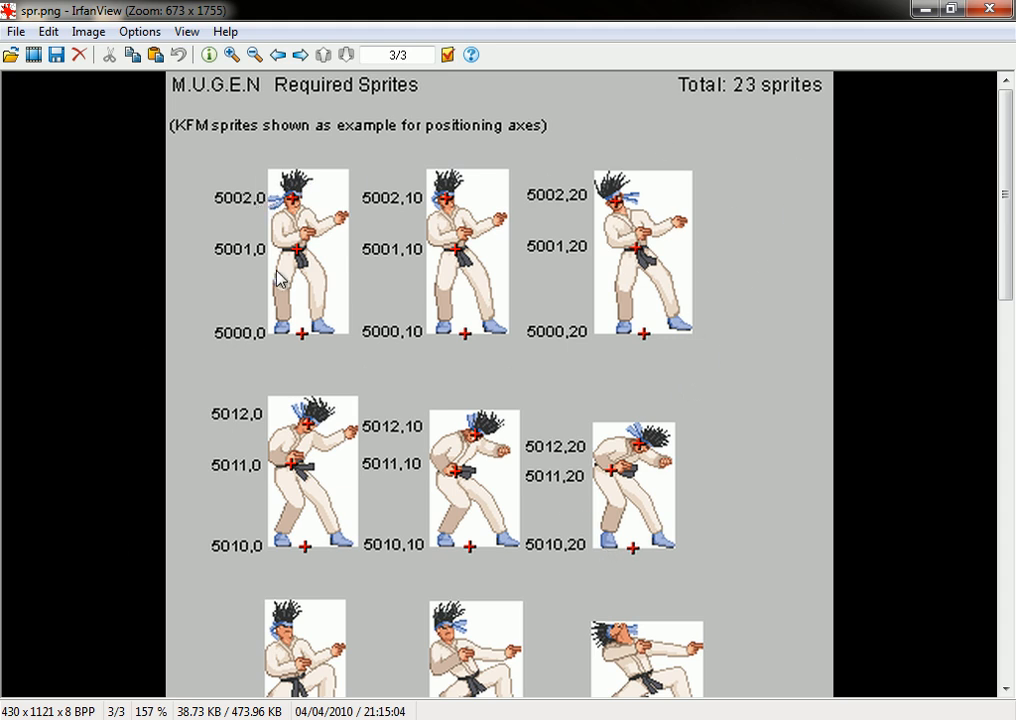
# Step: Compare sprites 5000, 0, 5001, 0 and 5002, 0 in Fighter Factory with their axis marks on the required sprites chart
pyautogui.hotkey('alt', 'Tab')
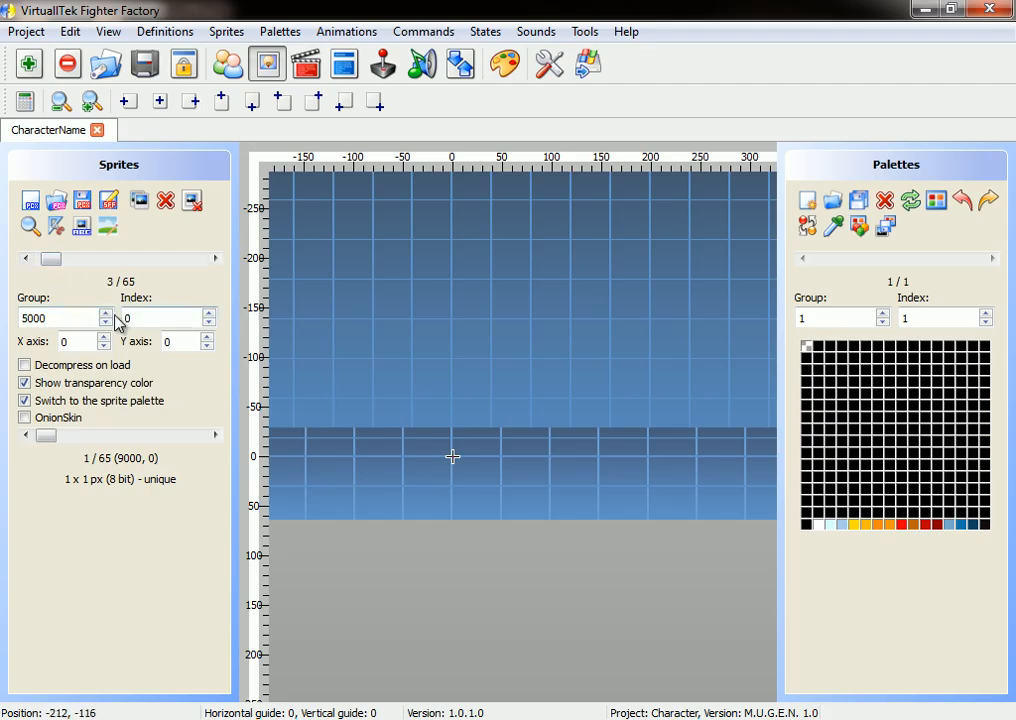
pyautogui.click(933, 9)
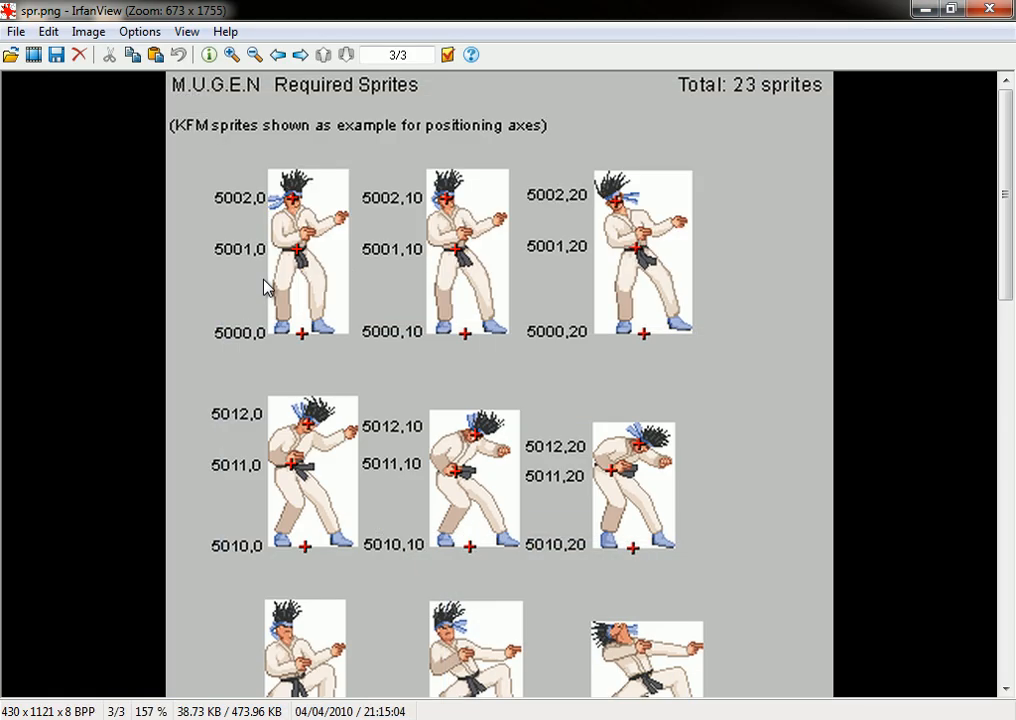
pyautogui.moveTo(212, 341); pyautogui.dragTo(246, 343)
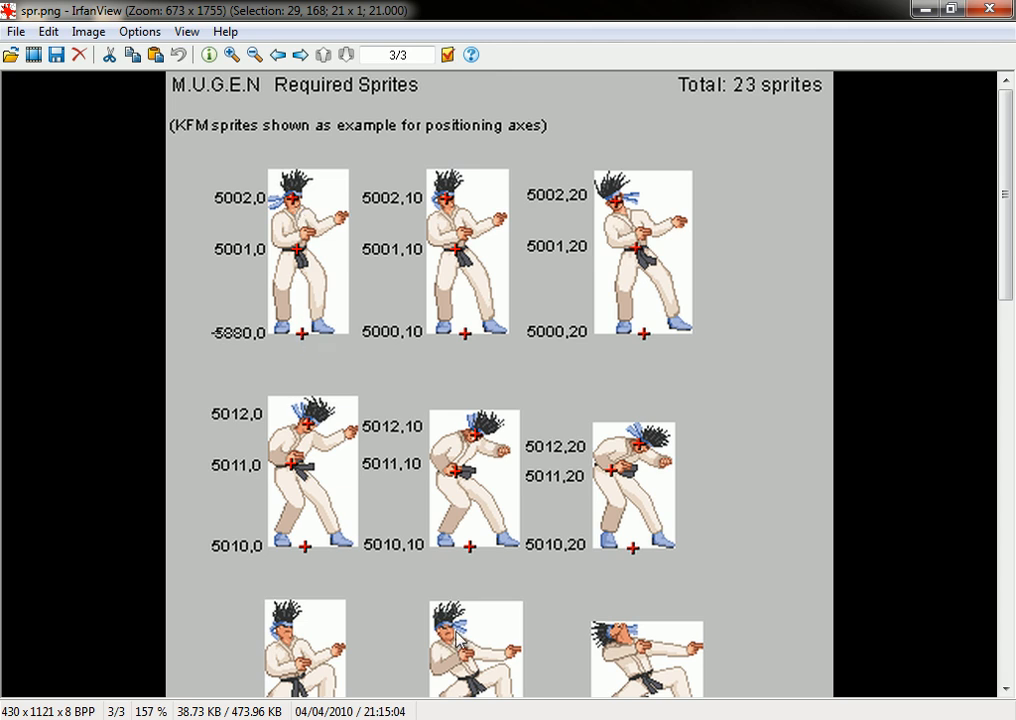
pyautogui.hotkey('alt', 'Tab')
pyautogui.click(214, 259)
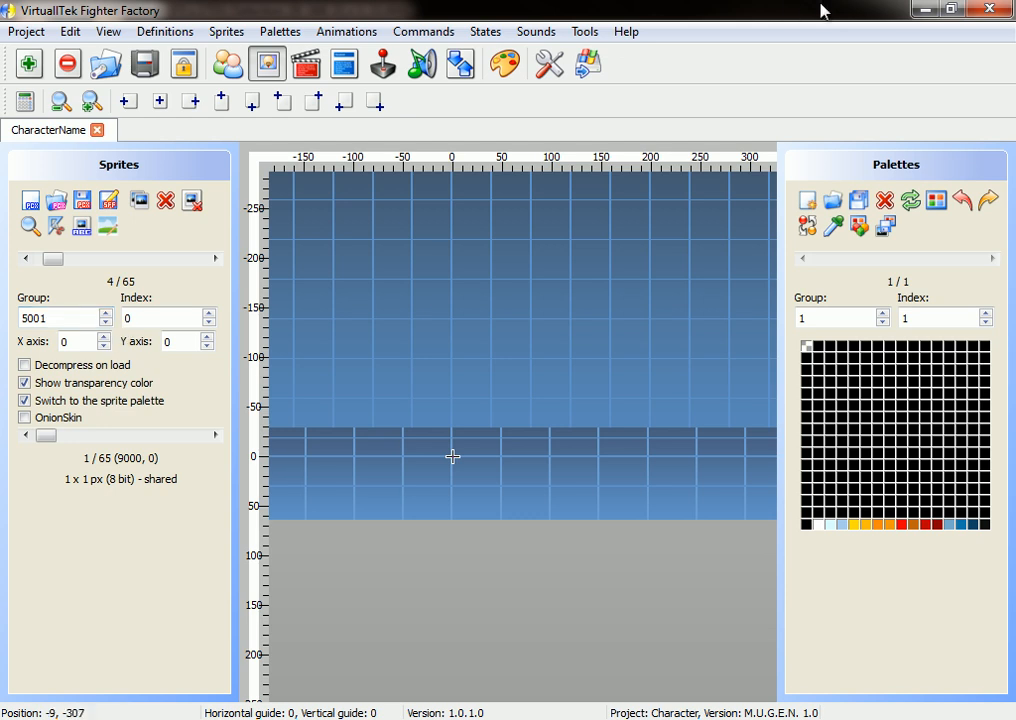
pyautogui.click(925, 8)
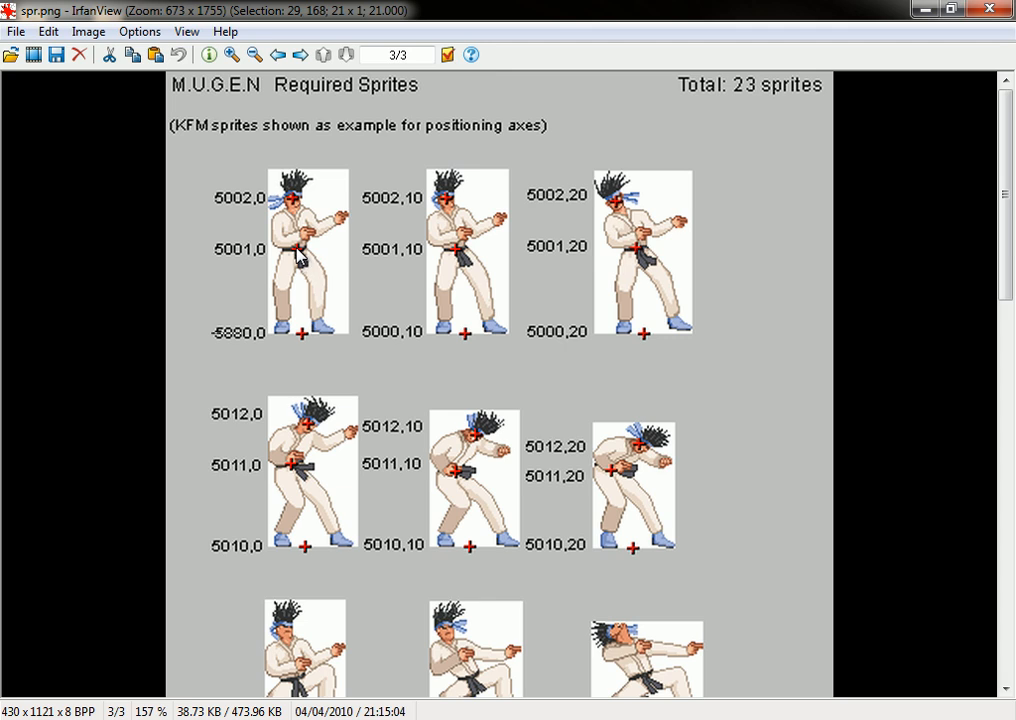
pyautogui.click(507, 718)
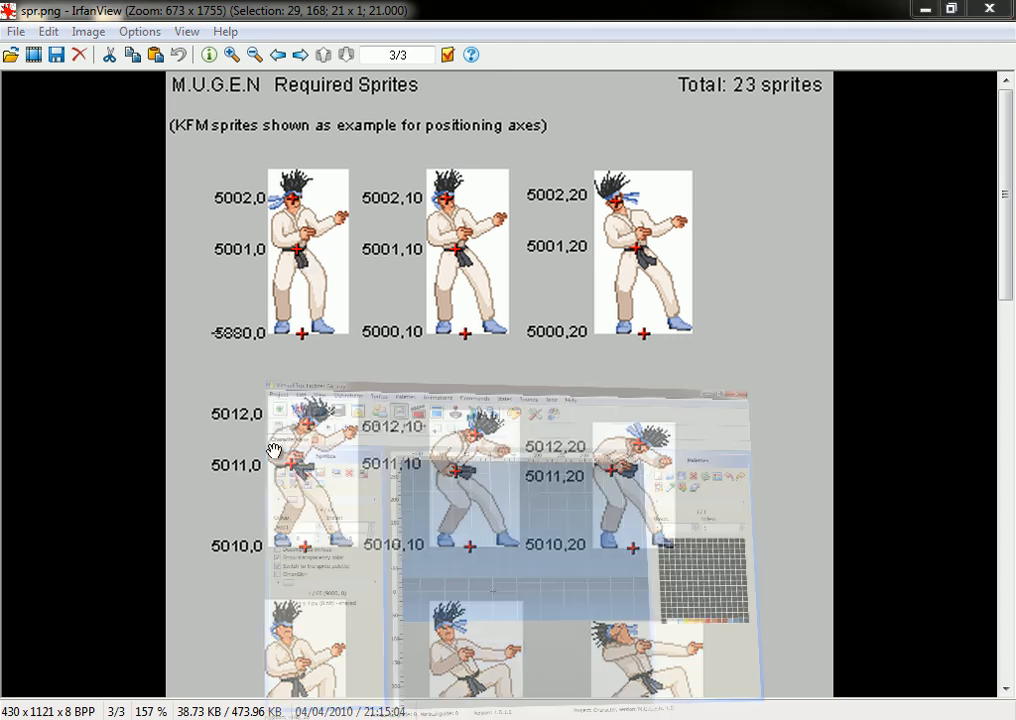
pyautogui.click(215, 259)
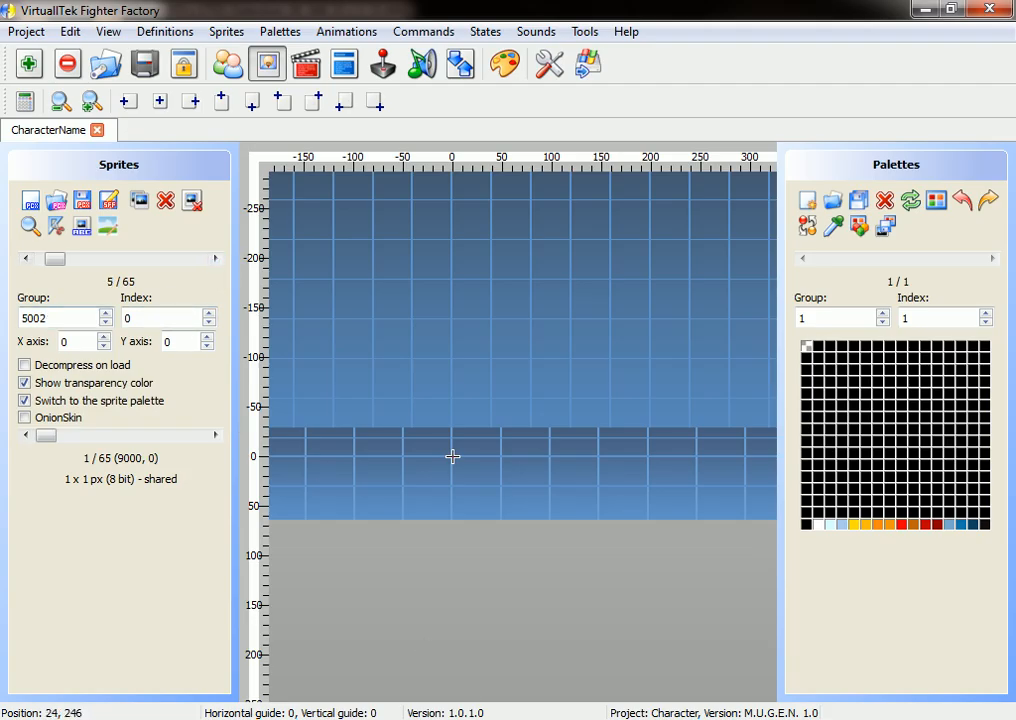
# Step: Switch back to the required sprites chart, examine it down to the 5070 group, and close the image
pyautogui.hotkey('alt', 'Tab')
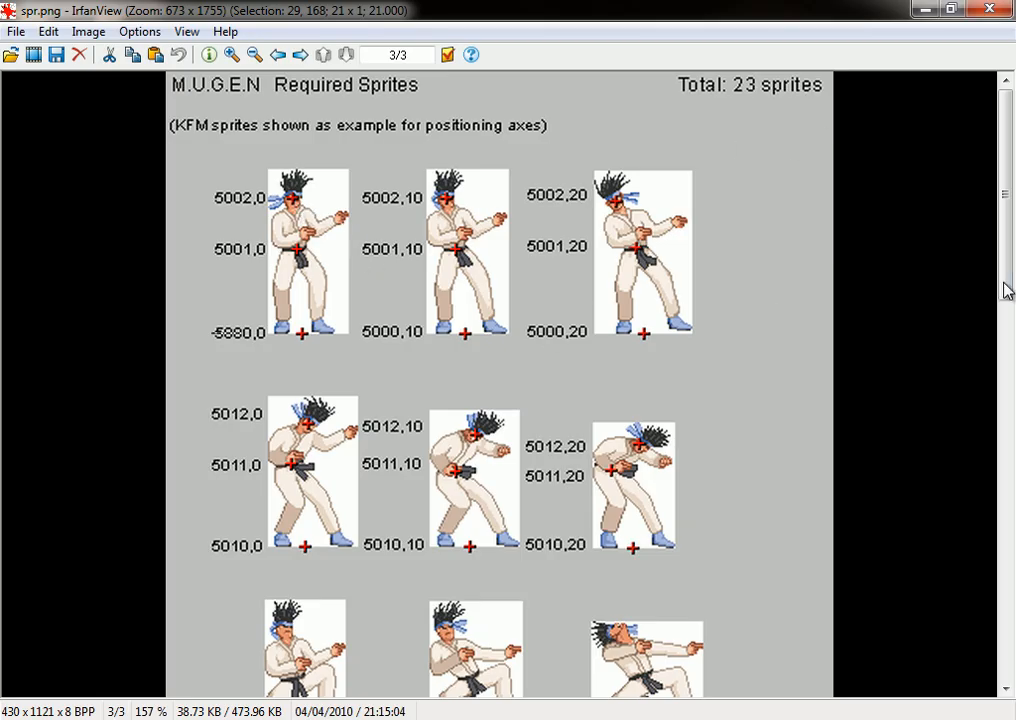
pyautogui.moveTo(1008, 213)
pyautogui.mouseDown()
pyautogui.moveTo(1010, 266)
pyautogui.moveTo(1010, 200)
pyautogui.mouseUp()
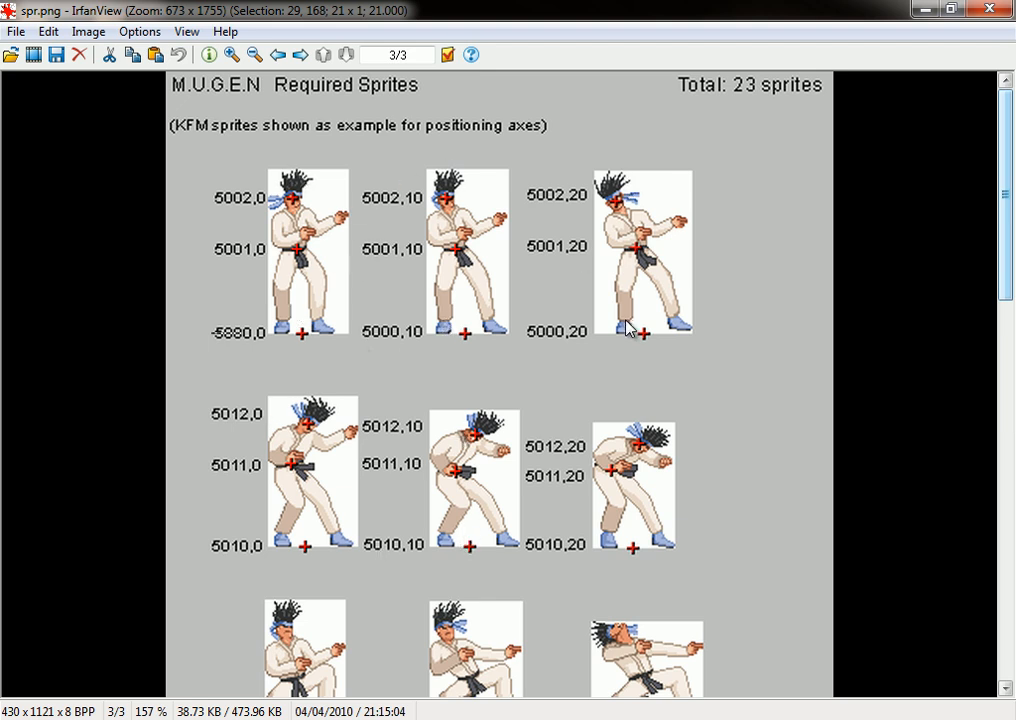
pyautogui.moveTo(1005, 188); pyautogui.dragTo(1005, 572)
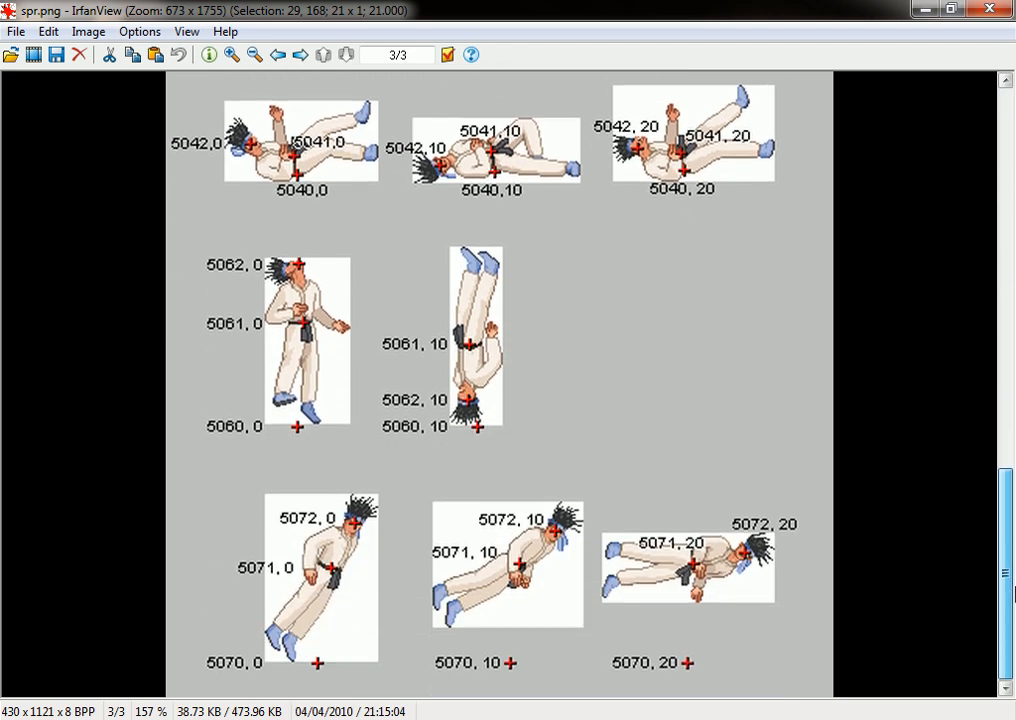
pyautogui.click(990, 9)
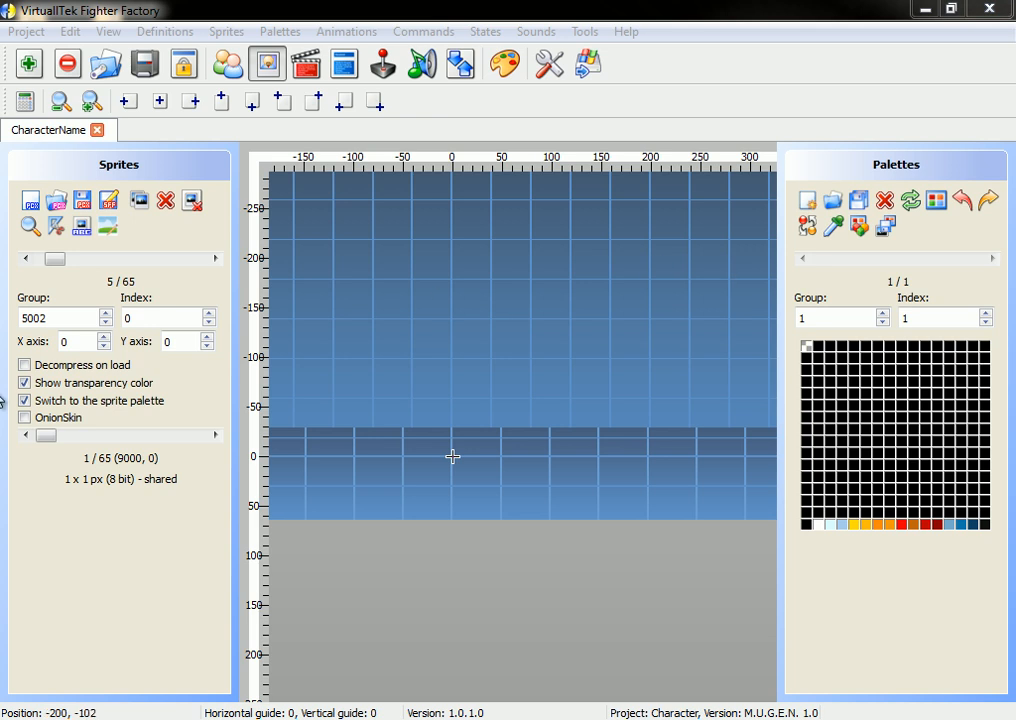
# Step: Go to sprite 9000, 1 and add the ;0 image after it as group 0, index 0 without cropping
pyautogui.moveTo(48, 259); pyautogui.dragTo(15, 275)
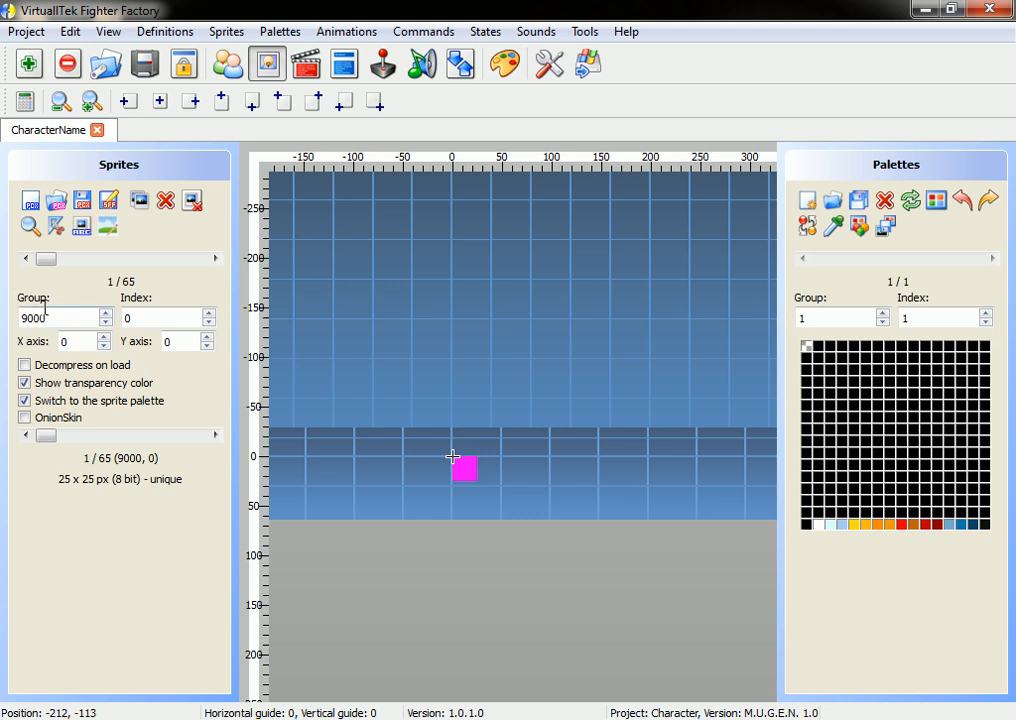
pyautogui.click(215, 259)
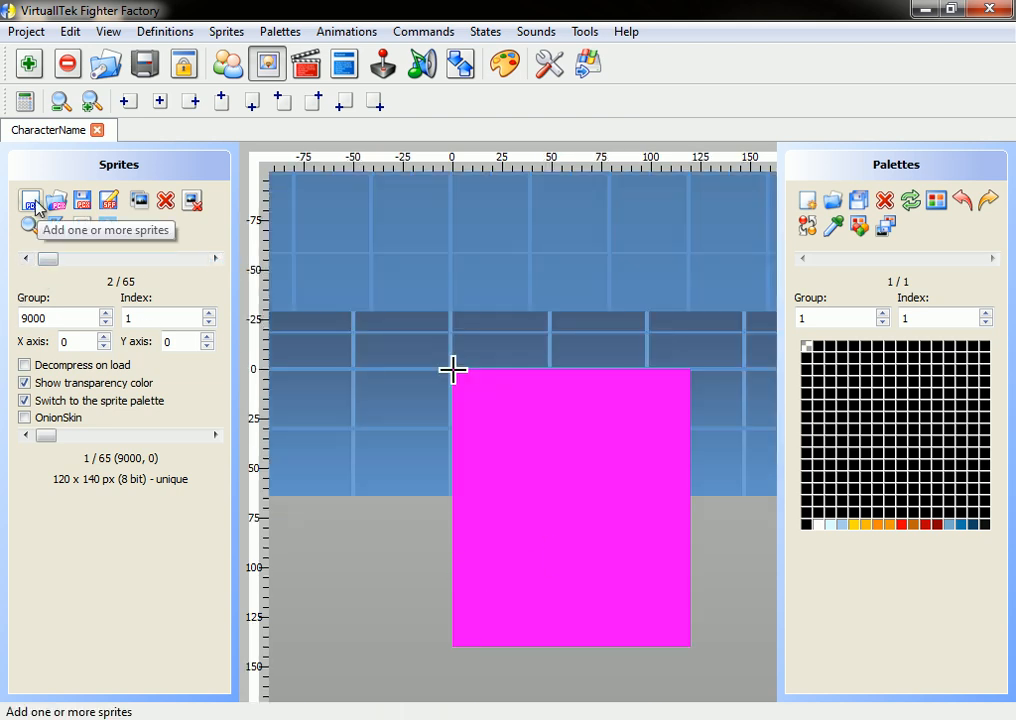
pyautogui.click(34, 204)
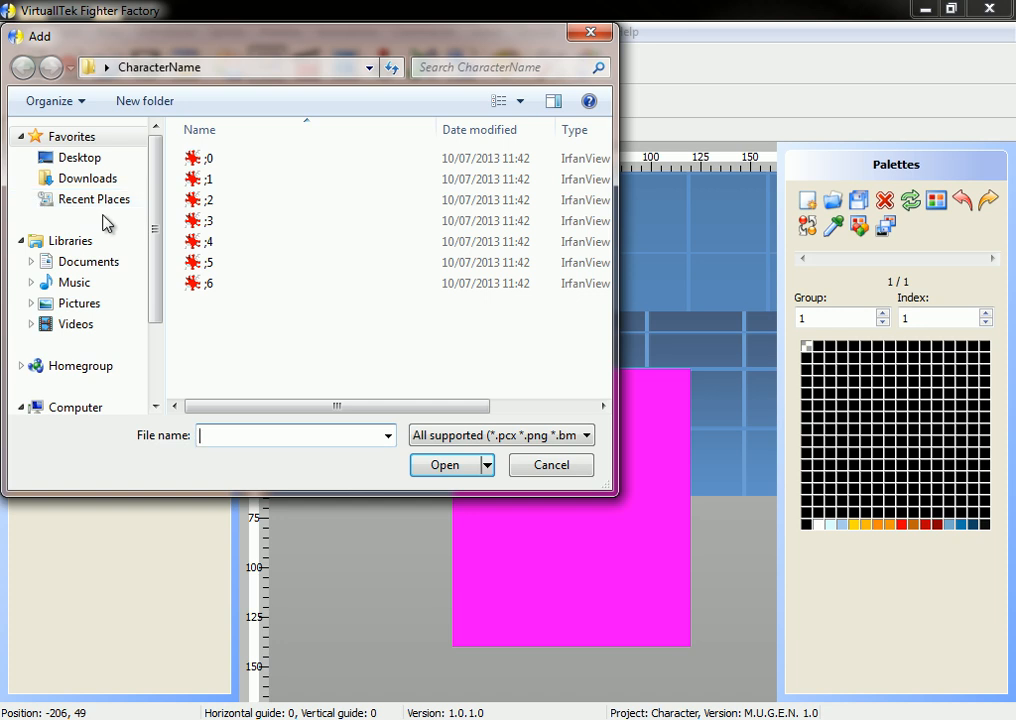
pyautogui.moveTo(289, 47); pyautogui.dragTo(487, 90)
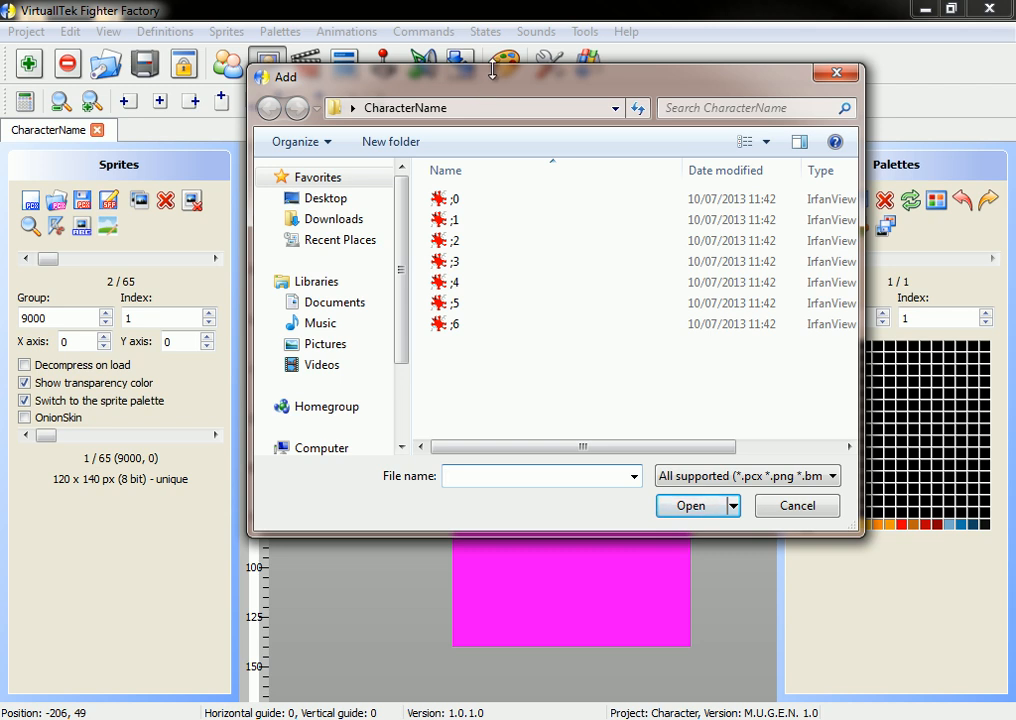
pyautogui.doubleClick(476, 204)
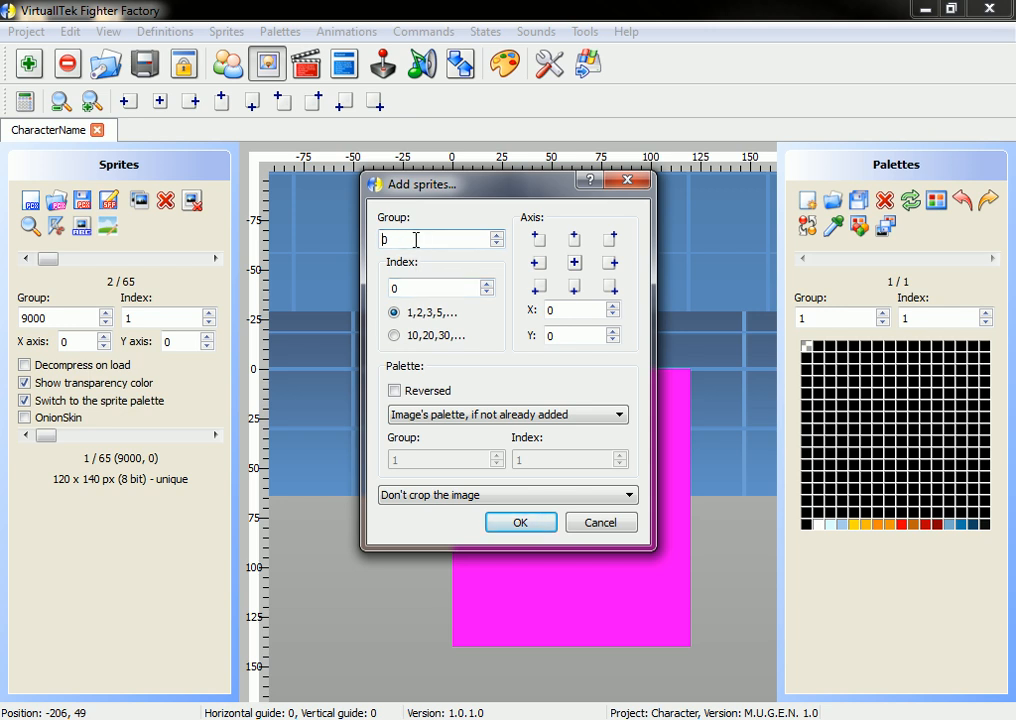
pyautogui.moveTo(408, 286); pyautogui.dragTo(363, 289)
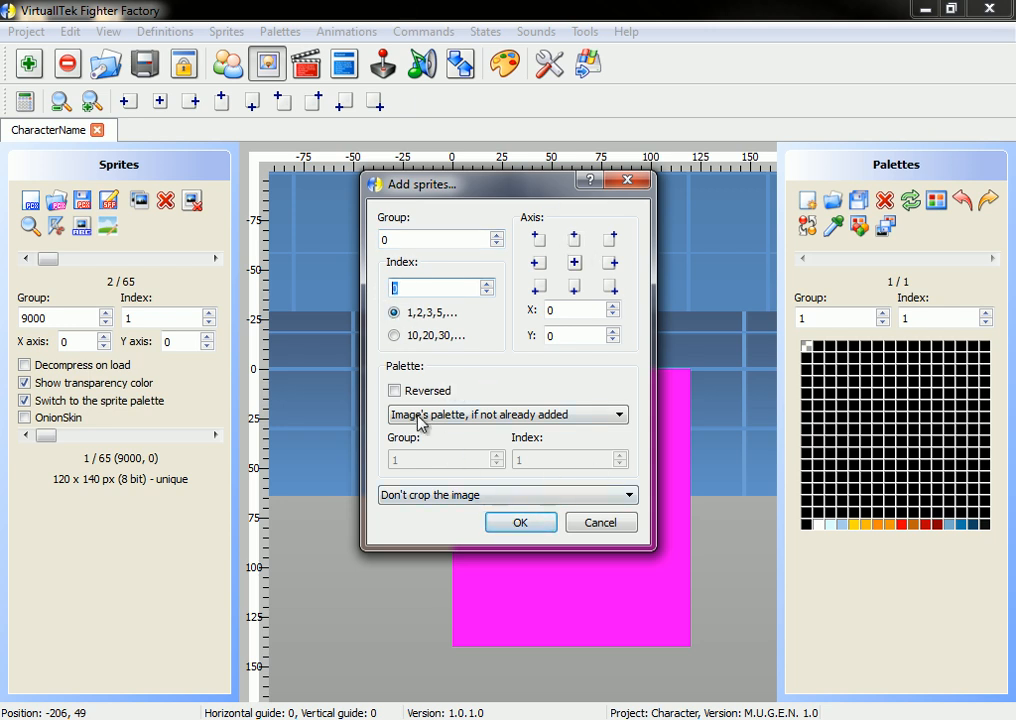
pyautogui.click(521, 528)
# Step: Move the new sprite so the character stands near the axis cross, at about X axis 364, Y axis 295
pyautogui.moveTo(637, 536); pyautogui.dragTo(259, 200)
pyautogui.moveTo(697, 590); pyautogui.dragTo(347, 368)
pyautogui.click(60, 104)
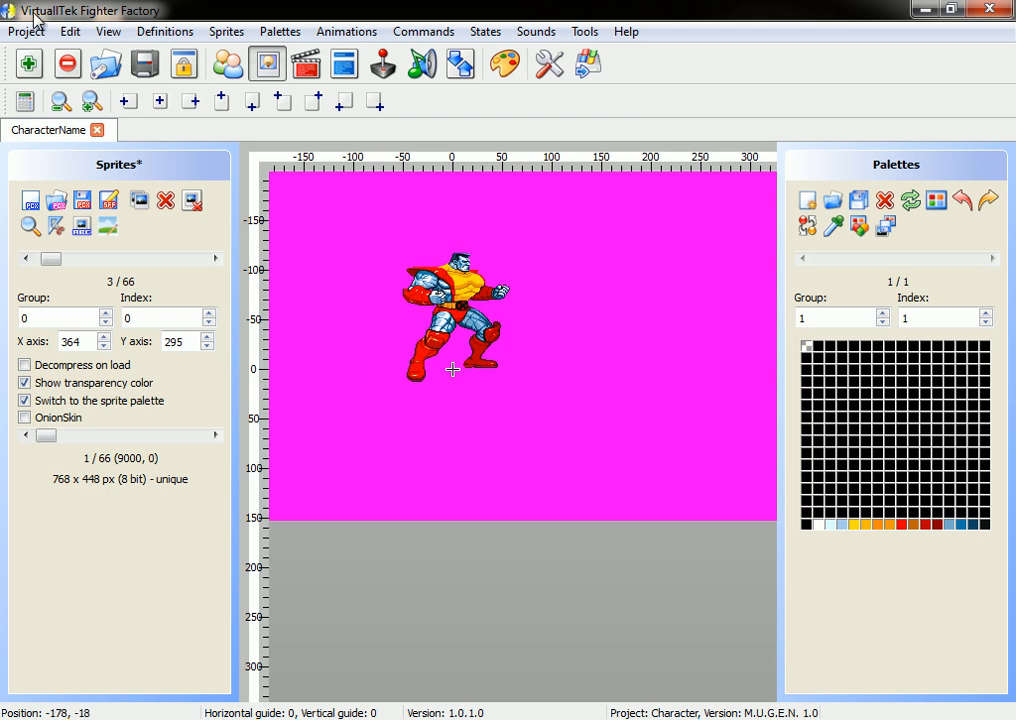
# Step: Show the guide lines and align the character's feet to them, setting the sprite's X axis to 368 and Y axis to 291
pyautogui.click(107, 31)
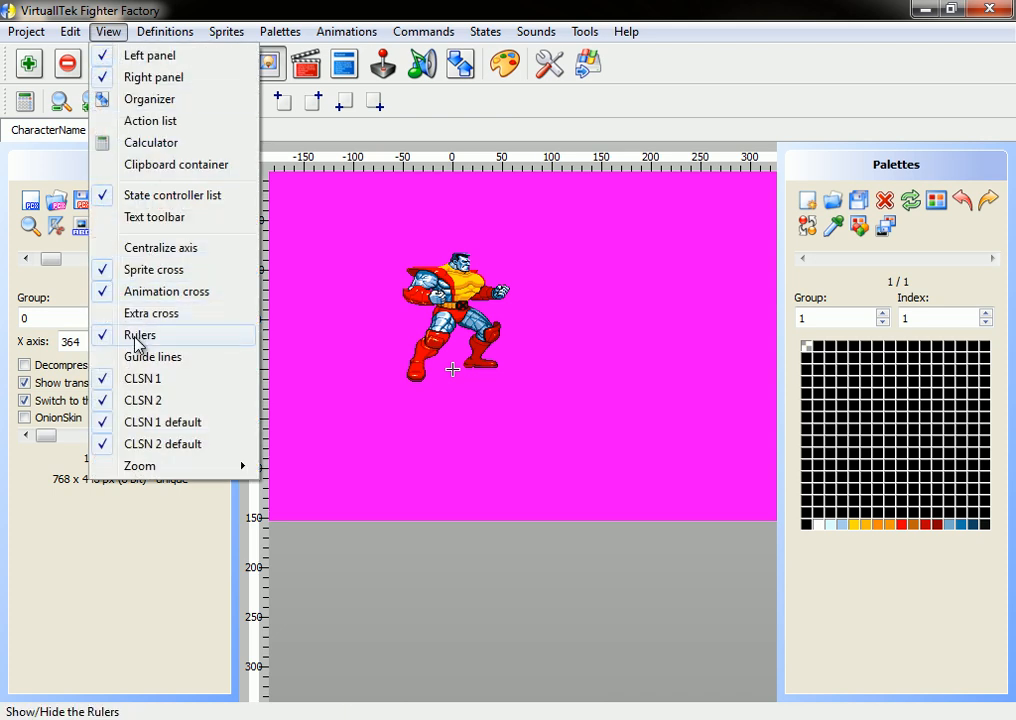
pyautogui.click(143, 362)
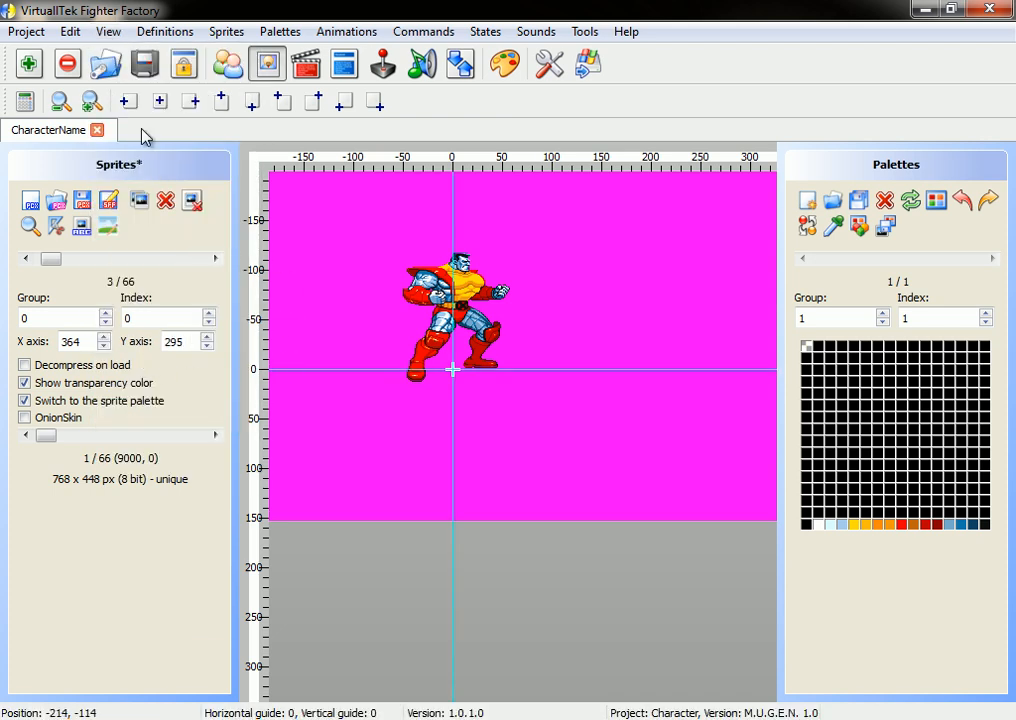
pyautogui.click(91, 101)
pyautogui.click(91, 101)
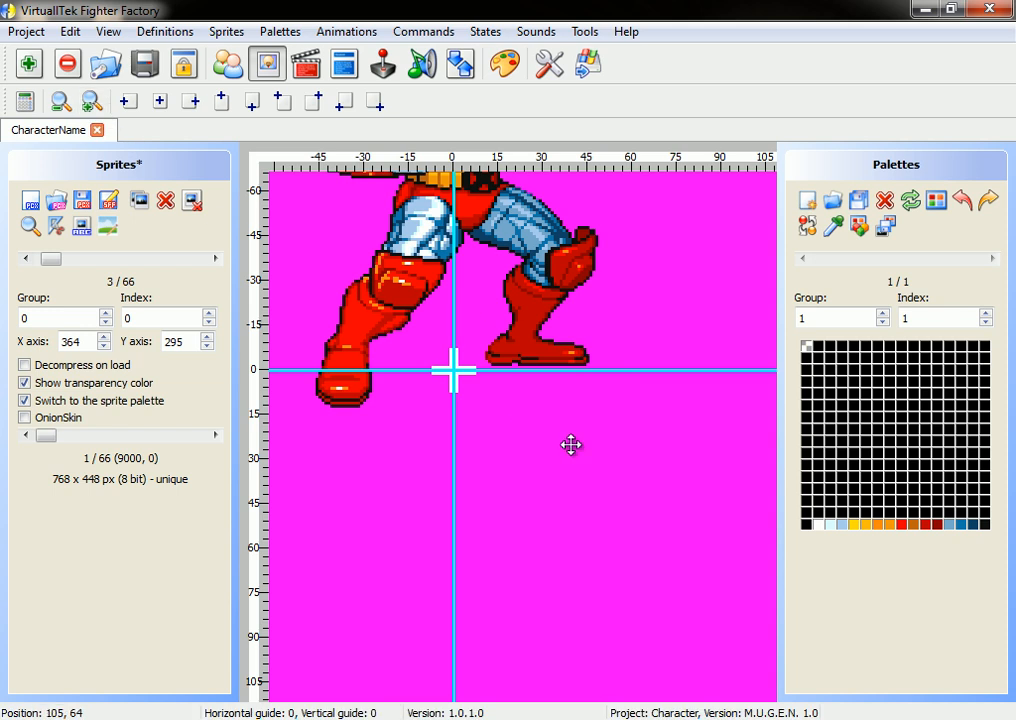
pyautogui.click(60, 101)
pyautogui.moveTo(356, 261); pyautogui.dragTo(353, 270)
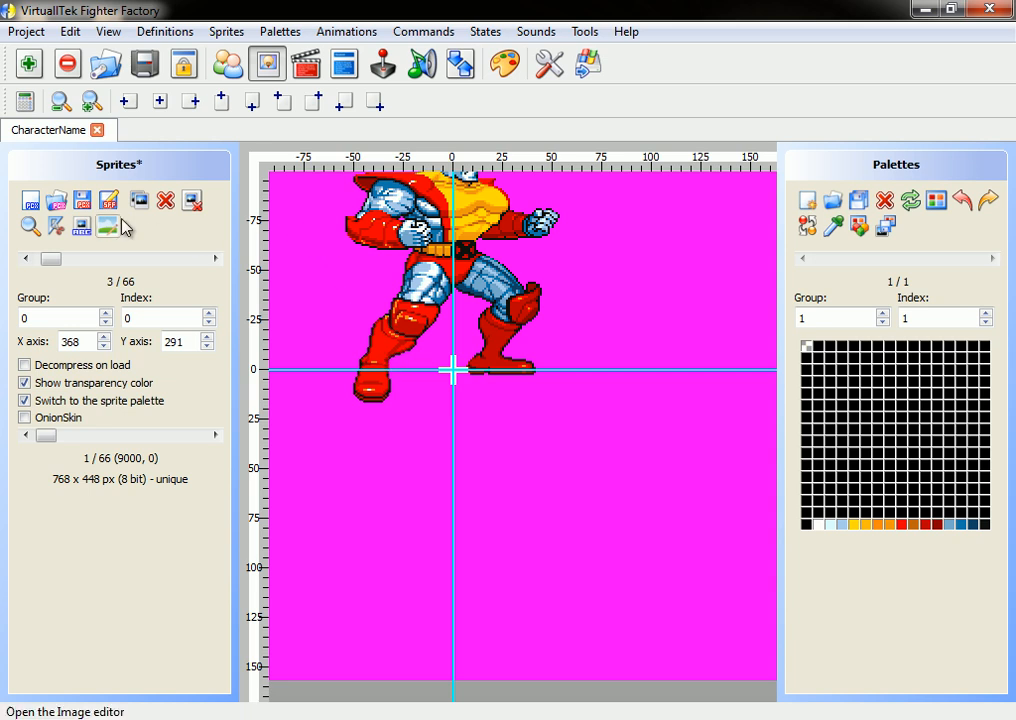
# Step: Check the X and Y axis values of the aligned sprite
pyautogui.moveTo(80, 343); pyautogui.dragTo(45, 346)
pyautogui.moveTo(193, 344); pyautogui.dragTo(120, 404)
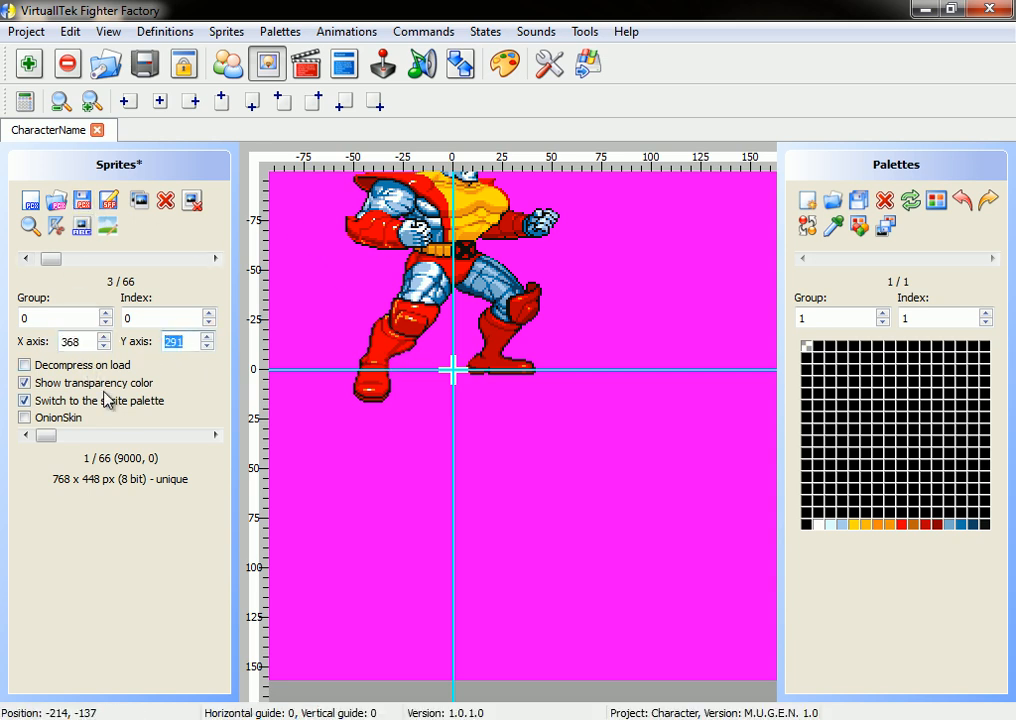
pyautogui.moveTo(80, 345); pyautogui.dragTo(44, 351)
pyautogui.moveTo(189, 343); pyautogui.dragTo(40, 348)
pyautogui.moveTo(186, 344); pyautogui.dragTo(160, 345)
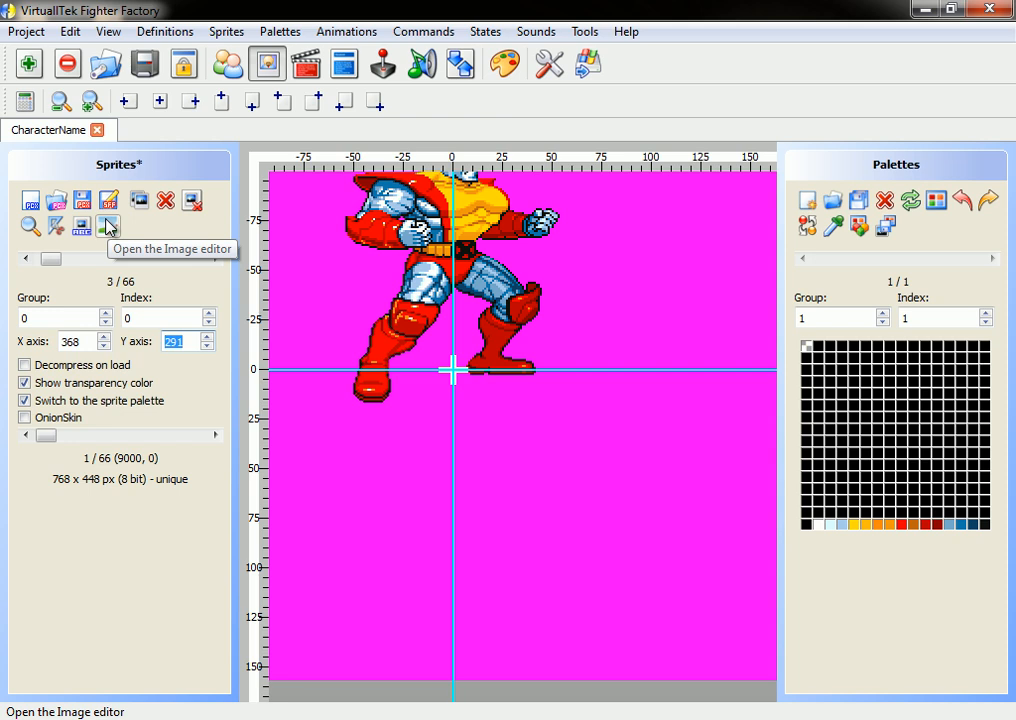
# Step: Add images ;1 to ;6 as group 0 sprites starting at index 1, with X axis 368 and Y axis 291
pyautogui.click(32, 202)
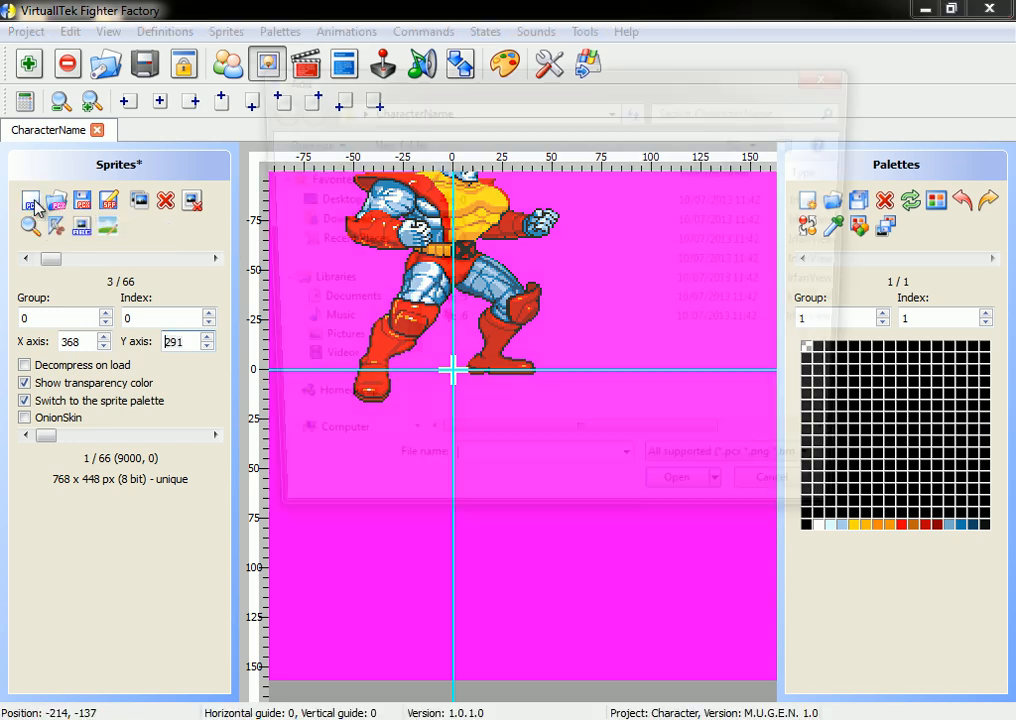
pyautogui.moveTo(526, 367); pyautogui.dragTo(447, 222)
pyautogui.doubleClick(442, 324)
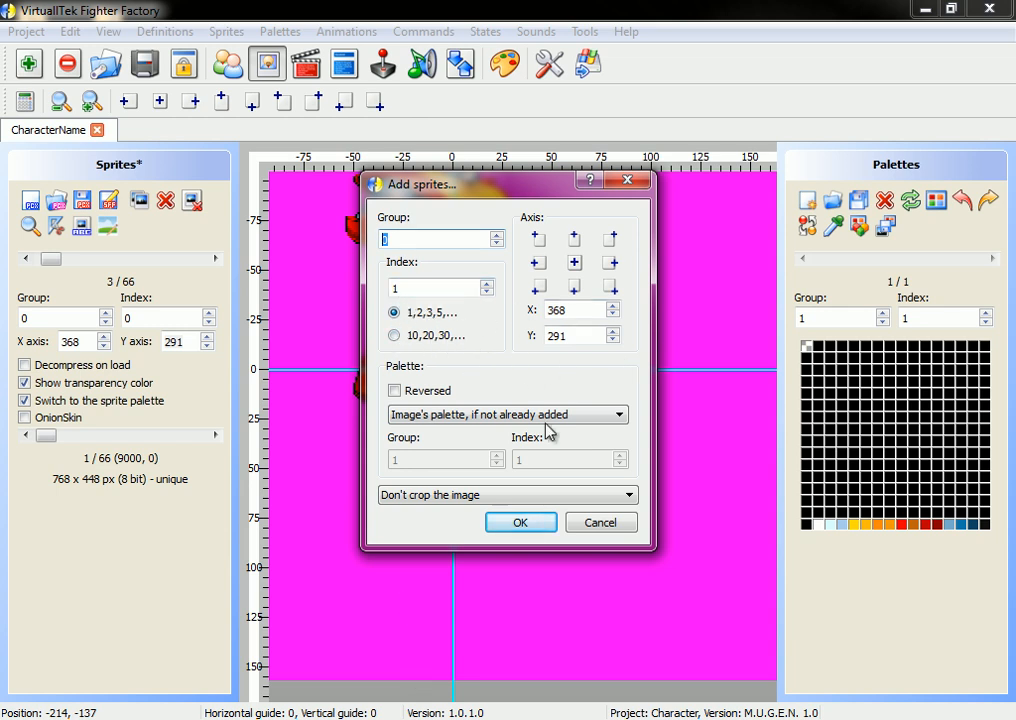
pyautogui.doubleClick(395, 288)
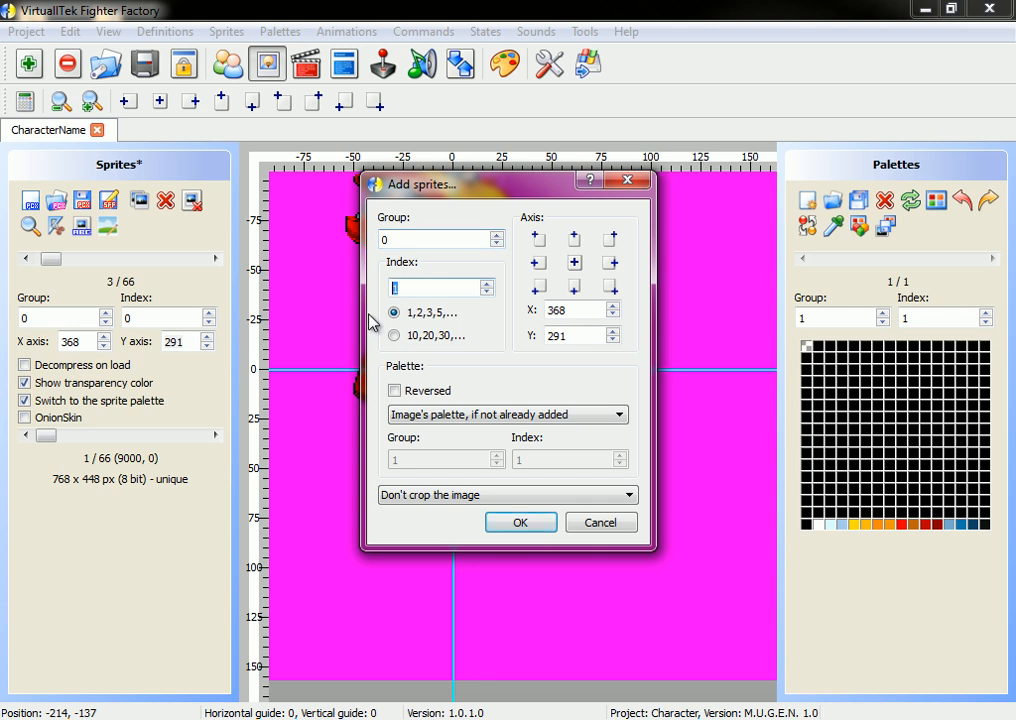
pyautogui.click(510, 528)
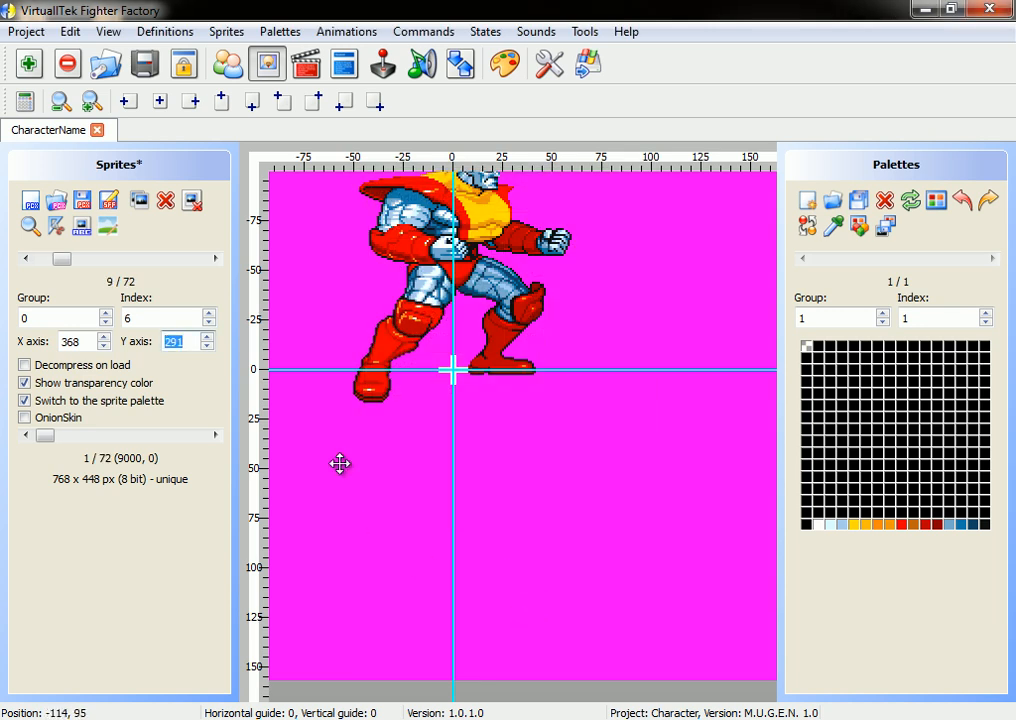
# Step: Remove the free borders from sprite 0, 0 and compare it with the other group 0 sprites
pyautogui.click(33, 262)
pyautogui.moveTo(33, 262); pyautogui.dragTo(47, 265)
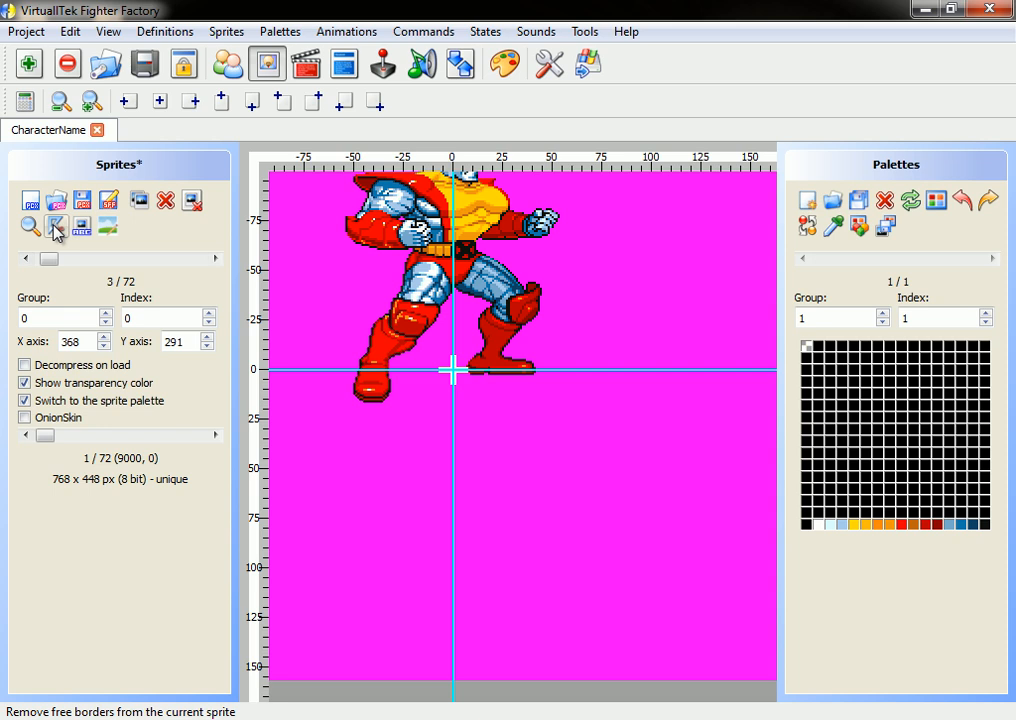
pyautogui.click(215, 259)
pyautogui.click(215, 260)
pyautogui.click(215, 260)
pyautogui.click(215, 260)
pyautogui.click(215, 260)
pyautogui.click(215, 260)
pyautogui.click(215, 260)
pyautogui.press('Left')
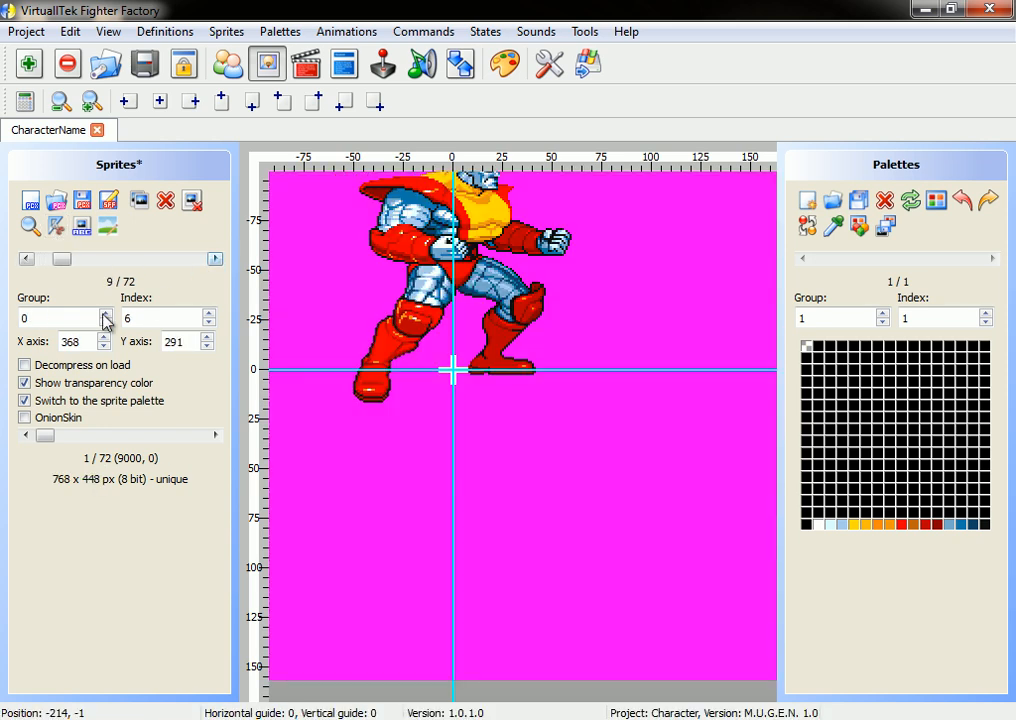
pyautogui.click(34, 261)
pyautogui.press('Right')
pyautogui.press('Right')
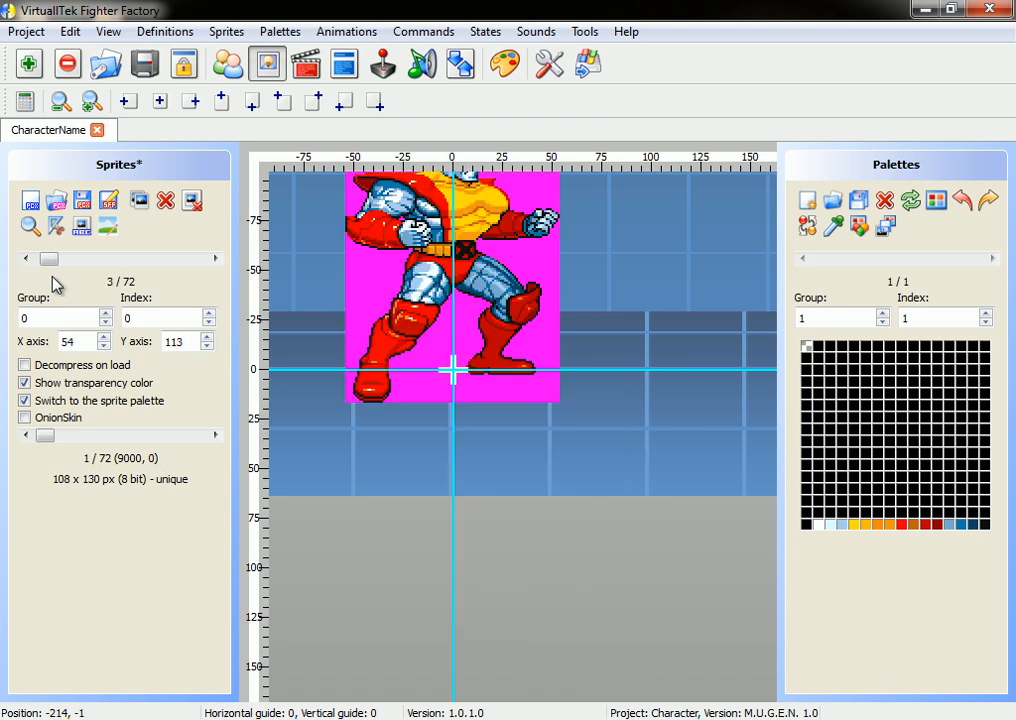
# Step: Remove the free borders from all group 0 sprites, with the range running from 0 to 6
pyautogui.click(55, 227)
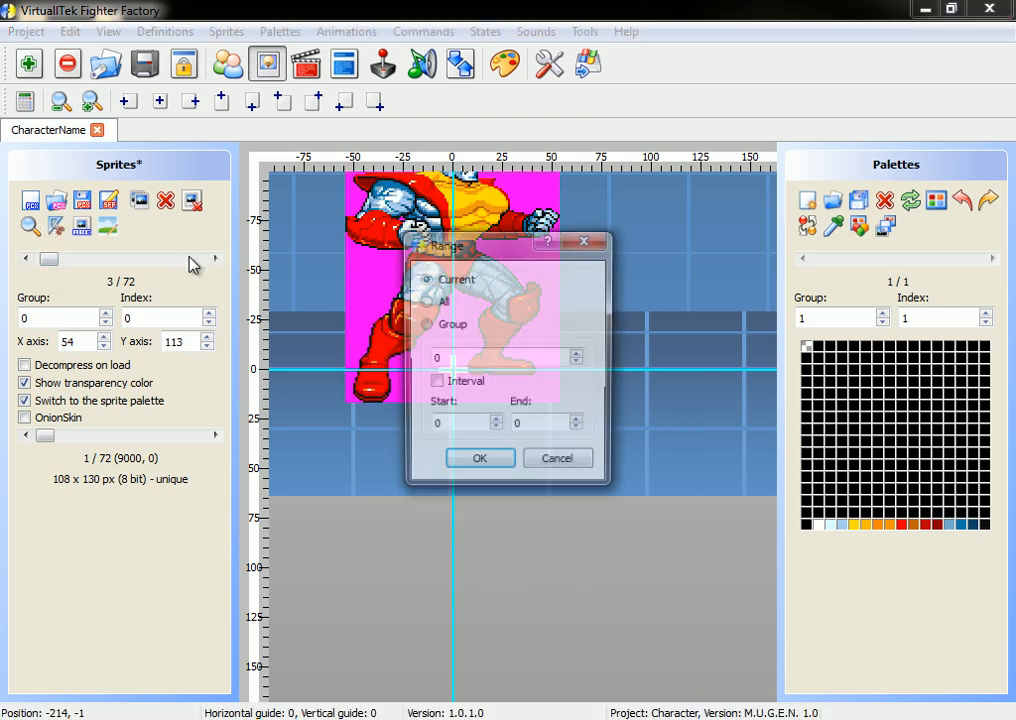
pyautogui.click(426, 326)
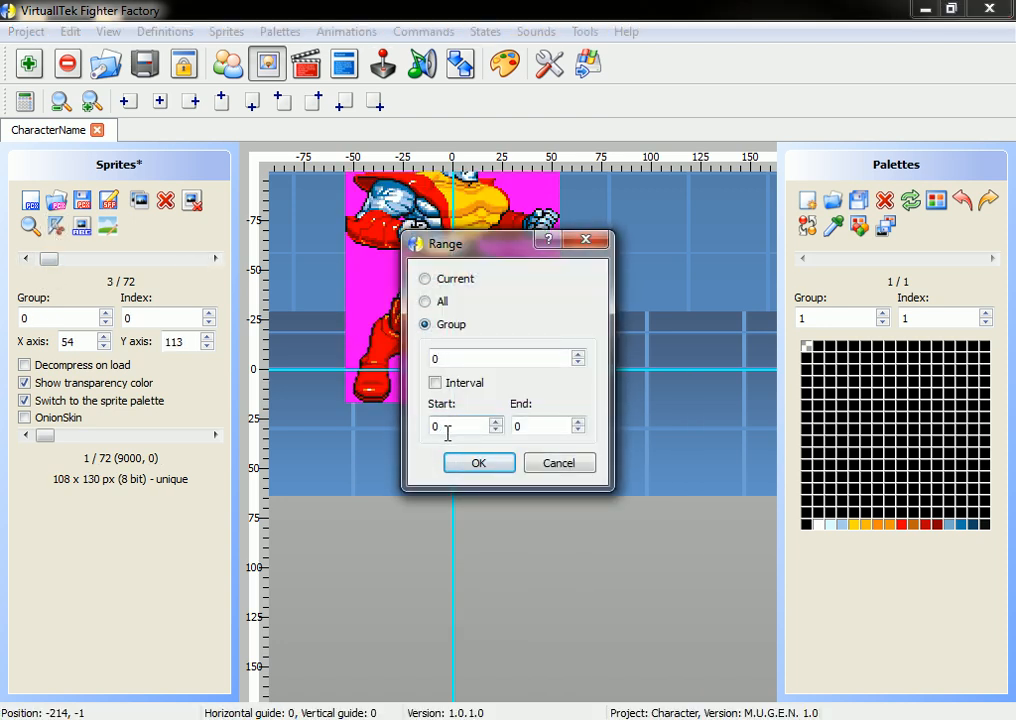
pyautogui.doubleClick(518, 424)
pyautogui.write('6')
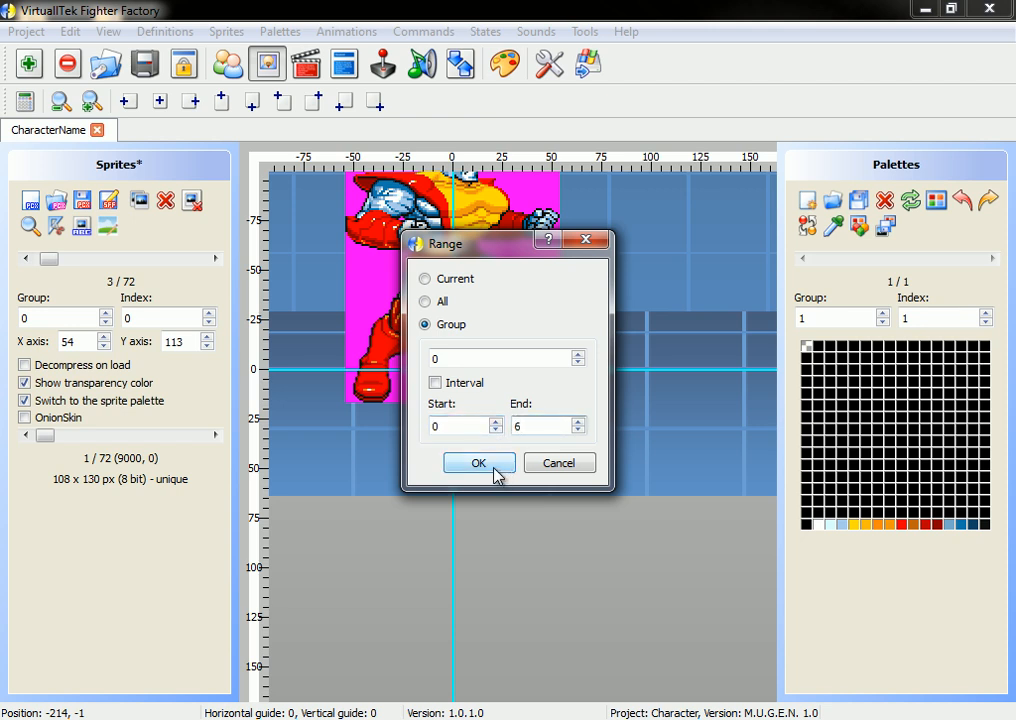
pyautogui.click(495, 472)
# Step: Check the cropped sprites of group 0 one by one and return to sprite 0, 0
pyautogui.click(215, 259)
pyautogui.click(215, 259)
pyautogui.click(215, 258)
pyautogui.click(215, 258)
pyautogui.click(215, 258)
pyautogui.click(215, 258)
pyautogui.click(215, 258)
pyautogui.click(215, 258)
pyautogui.moveTo(65, 260); pyautogui.dragTo(41, 266)
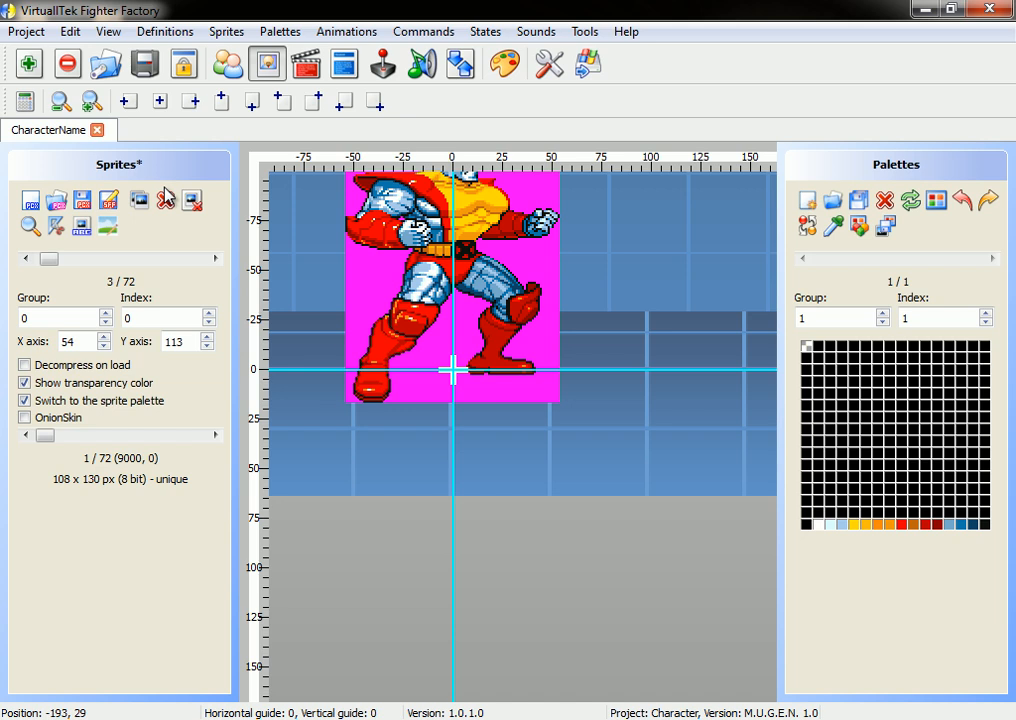
# Step: Switch to the animations editor, bring the whole character into view, and go through the animations from Standing Animation to Walking Back
pyautogui.click(307, 66)
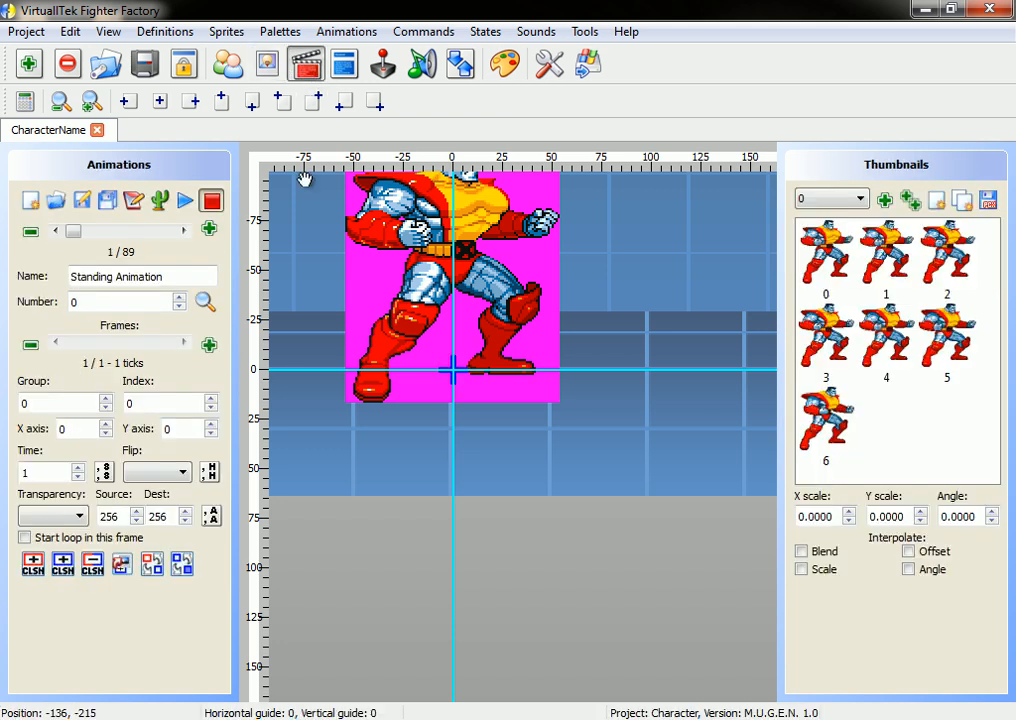
pyautogui.moveTo(683, 603); pyautogui.dragTo(718, 713)
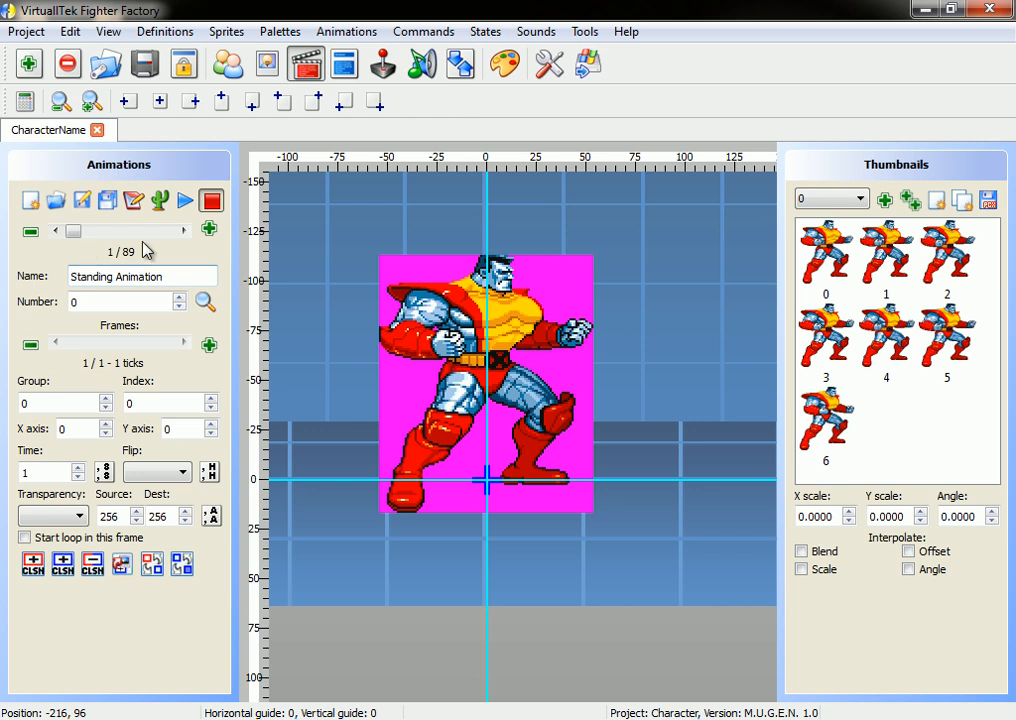
pyautogui.moveTo(74, 231)
pyautogui.mouseDown()
pyautogui.moveTo(165, 240)
pyautogui.moveTo(68, 234)
pyautogui.mouseUp()
pyautogui.press('Right')
pyautogui.press('Right')
pyautogui.press('Right')
pyautogui.press('Right')
pyautogui.press('Right')
pyautogui.press('Right')
pyautogui.press('Right')
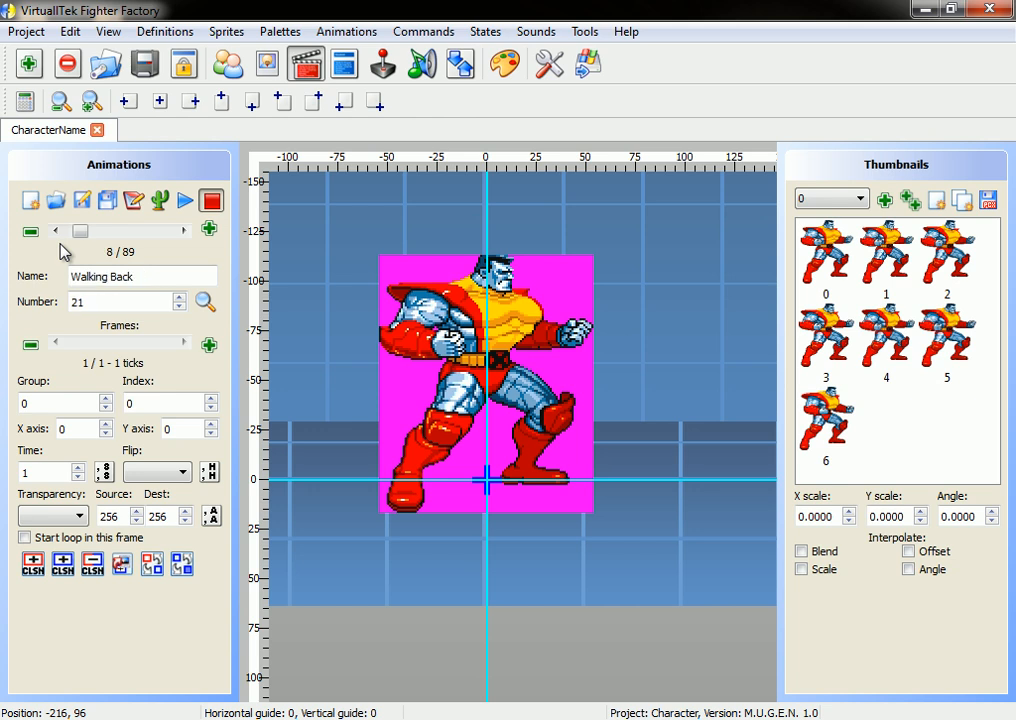
# Step: Examine the further template animations up to the 5000-series hit animations and return to Standing Animation
pyautogui.press('Right')
pyautogui.press('Right')
pyautogui.press('Right')
pyautogui.press('Right')
pyautogui.press('Right')
pyautogui.press('Right')
pyautogui.press('Right')
pyautogui.moveTo(86, 231); pyautogui.dragTo(133, 247)
pyautogui.press('Left')
pyautogui.press('Left')
pyautogui.press('Left')
pyautogui.press('Left')
pyautogui.press('Left')
pyautogui.press('Left')
pyautogui.press('Left')
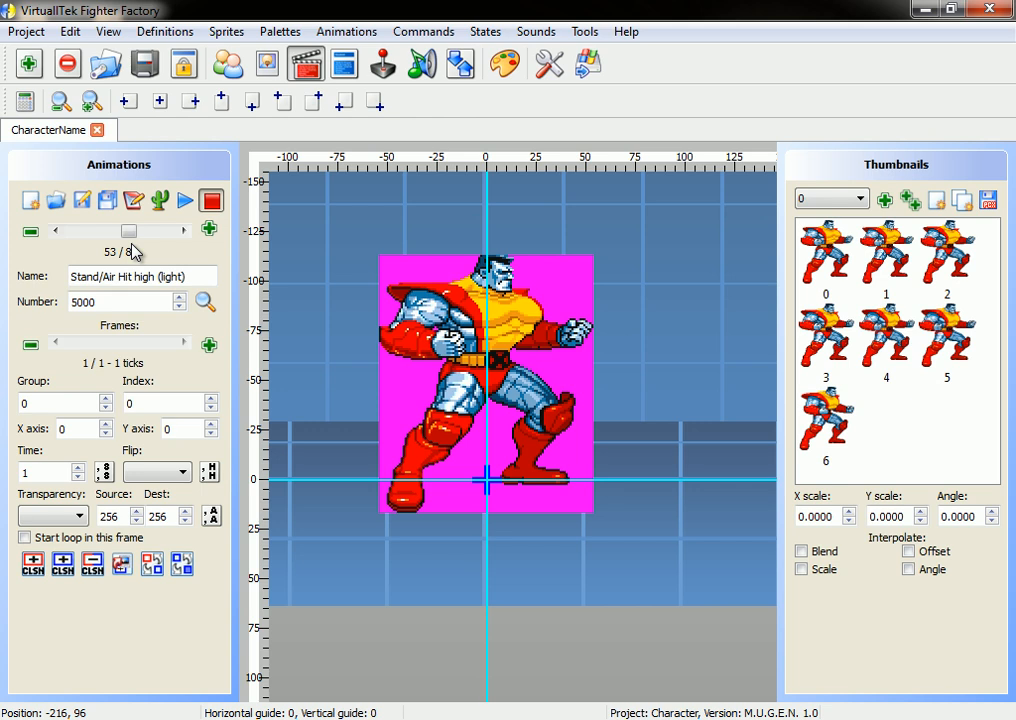
pyautogui.moveTo(126, 236); pyautogui.dragTo(103, 246)
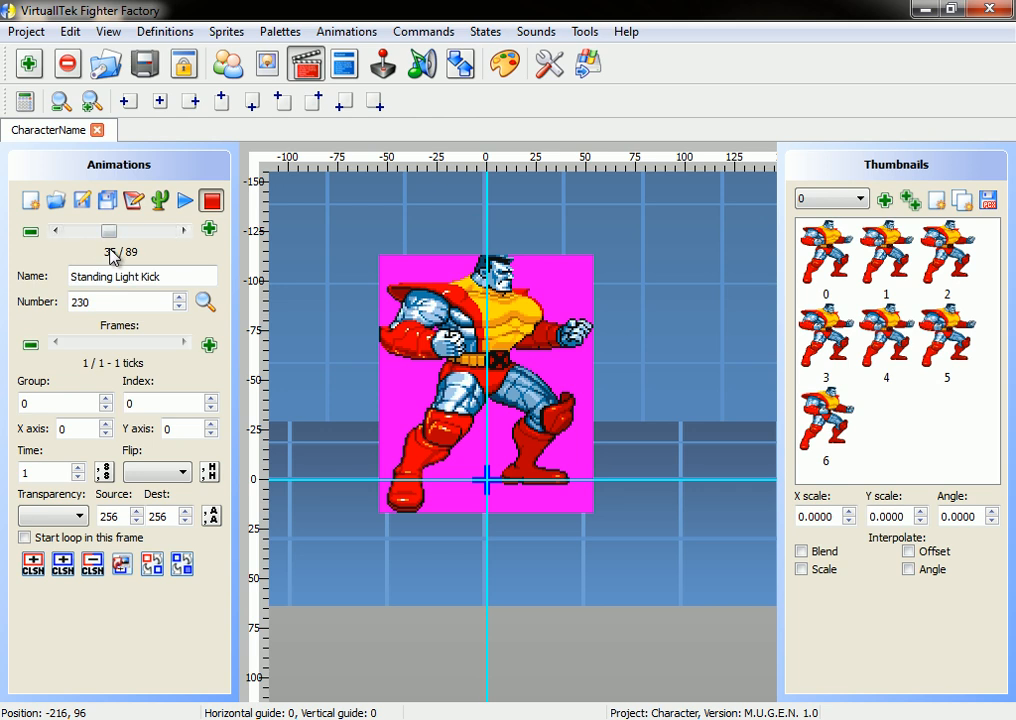
pyautogui.moveTo(110, 236); pyautogui.dragTo(72, 250)
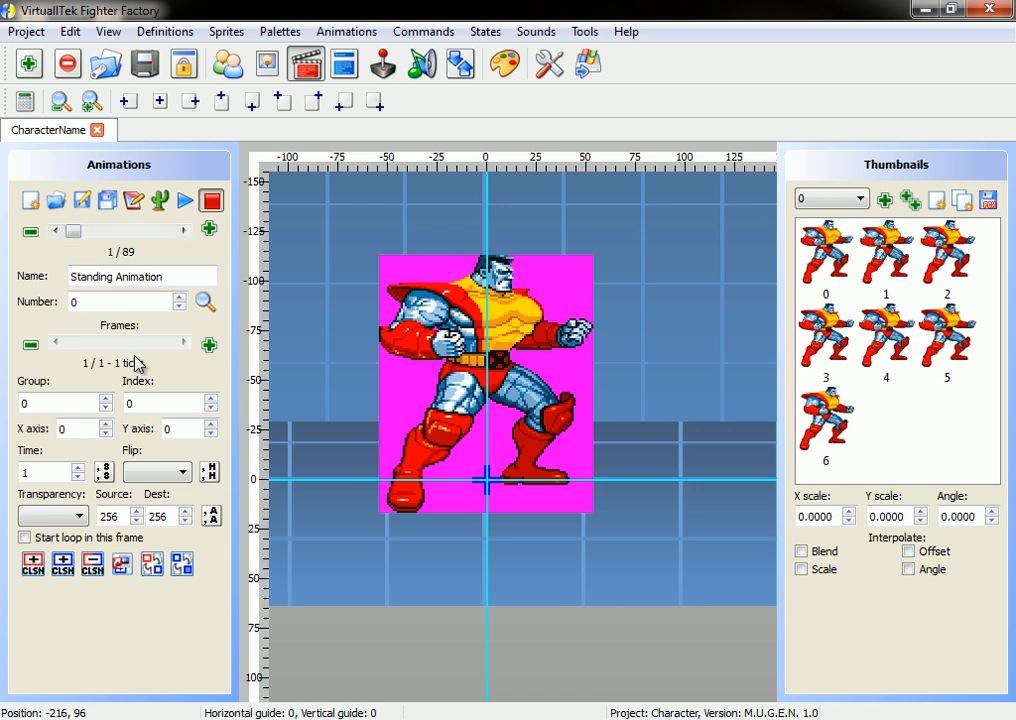
# Step: Hide the guide lines and select sprite group 0 for the thumbnails
pyautogui.click(108, 31)
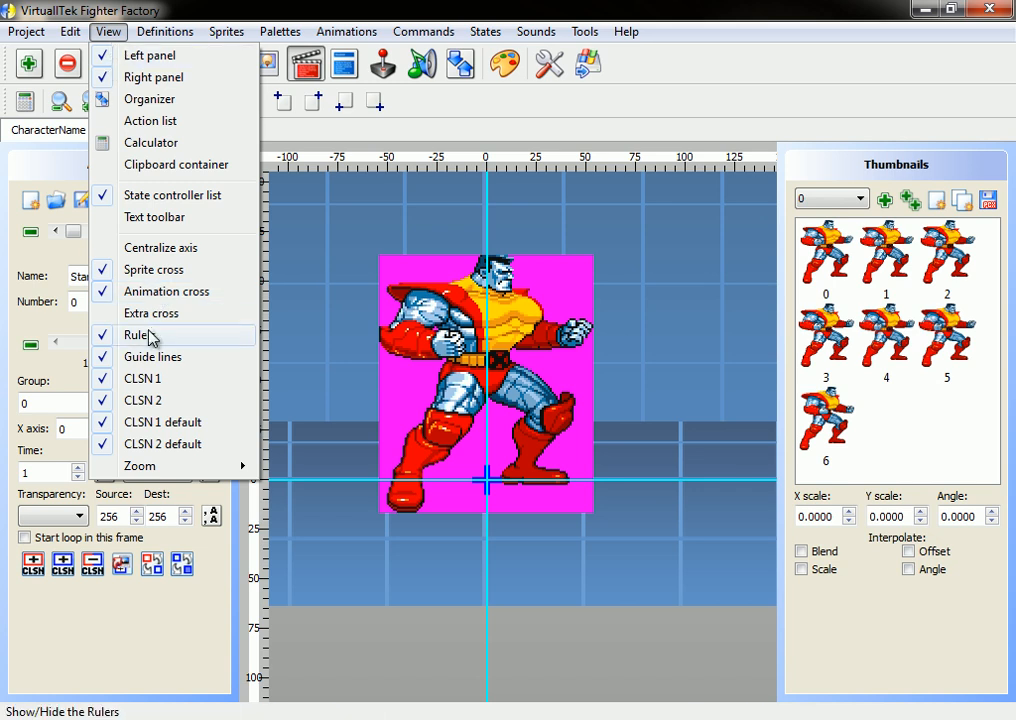
pyautogui.click(157, 359)
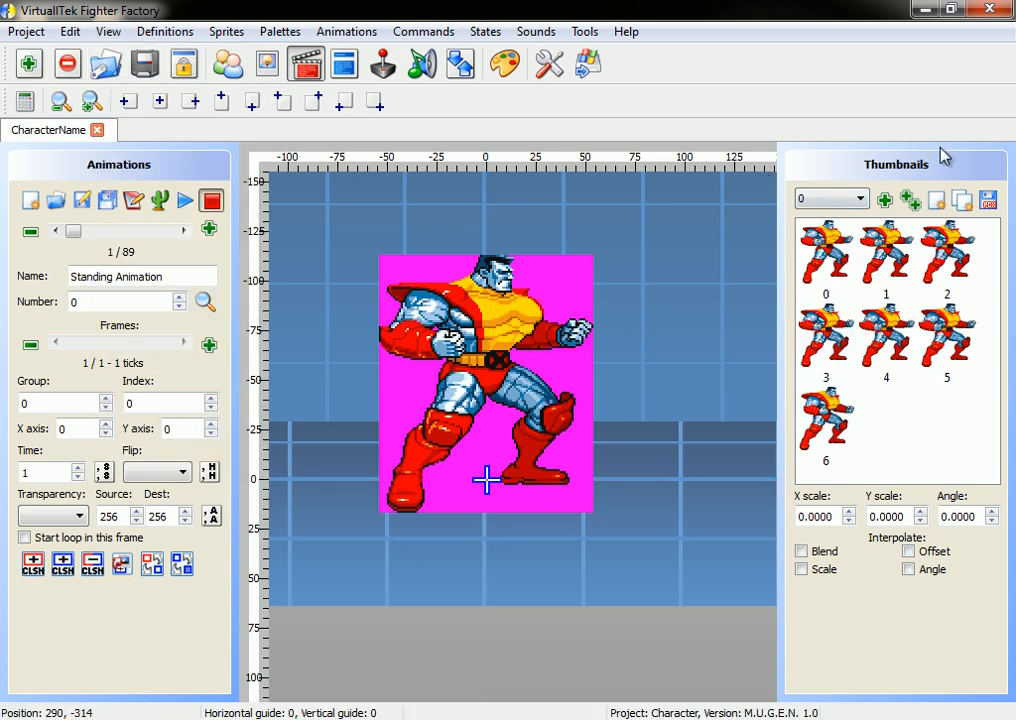
pyautogui.click(859, 198)
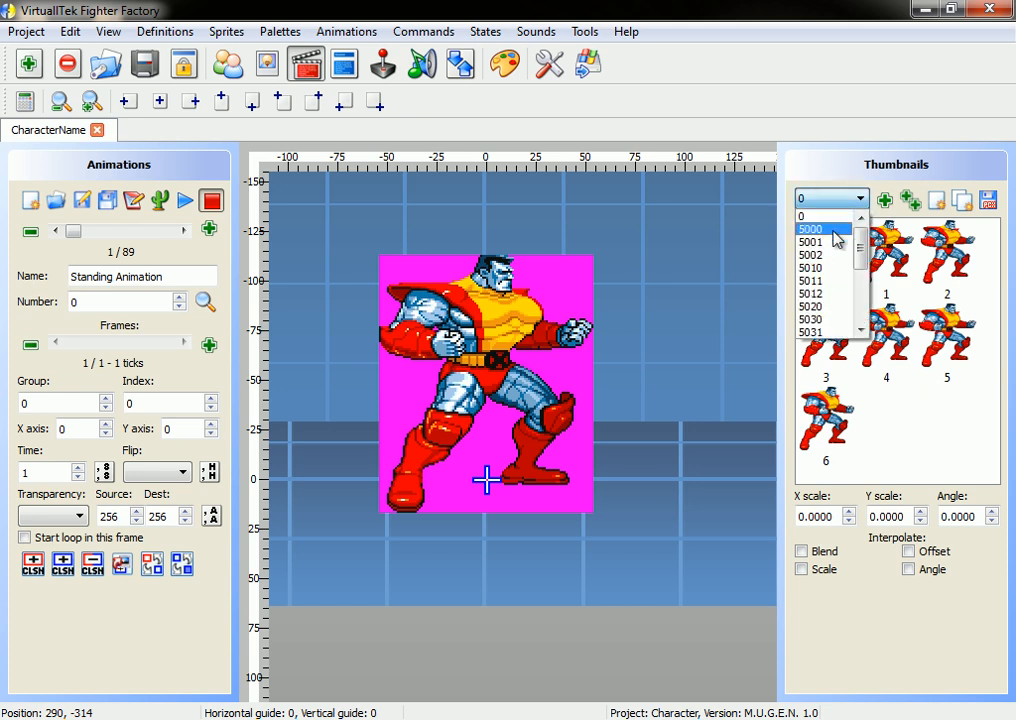
pyautogui.moveTo(863, 243)
pyautogui.mouseDown()
pyautogui.moveTo(862, 300)
pyautogui.moveTo(858, 226)
pyautogui.moveTo(855, 325)
pyautogui.moveTo(856, 230)
pyautogui.mouseUp()
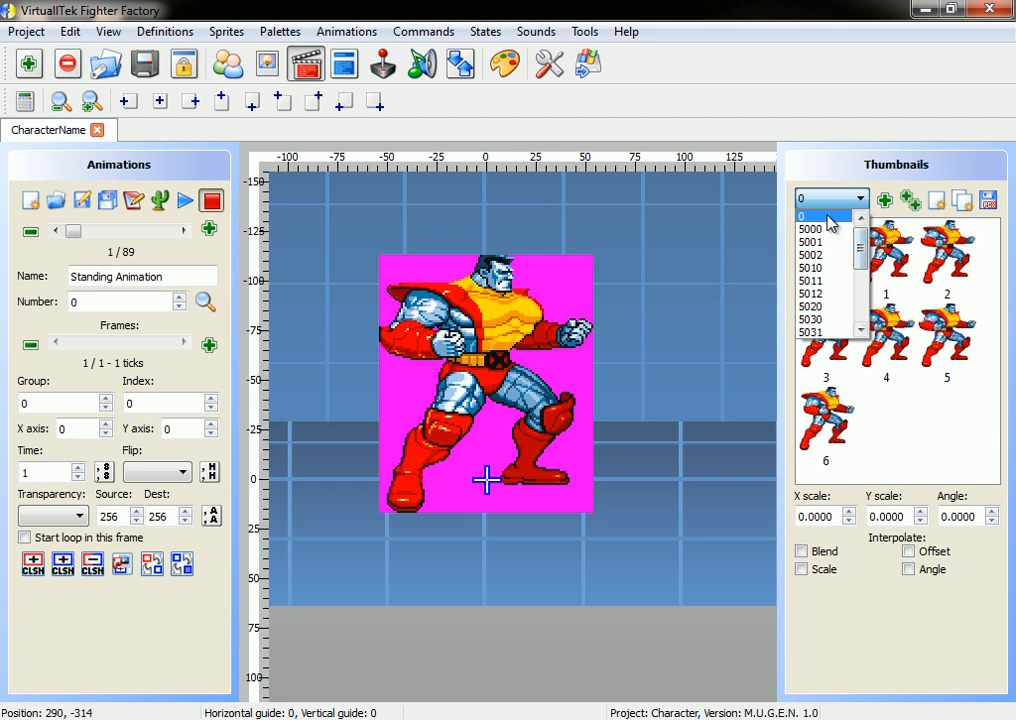
pyautogui.click(829, 219)
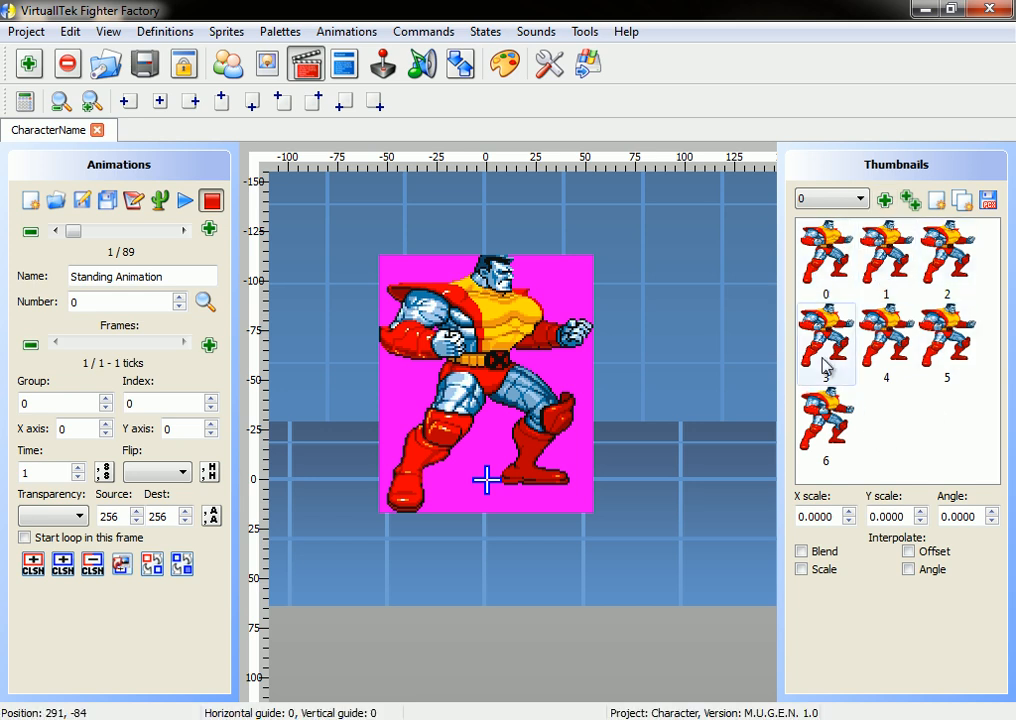
# Step: Add all sprites of group 0 as frames to the Standing Animation
pyautogui.click(886, 340)
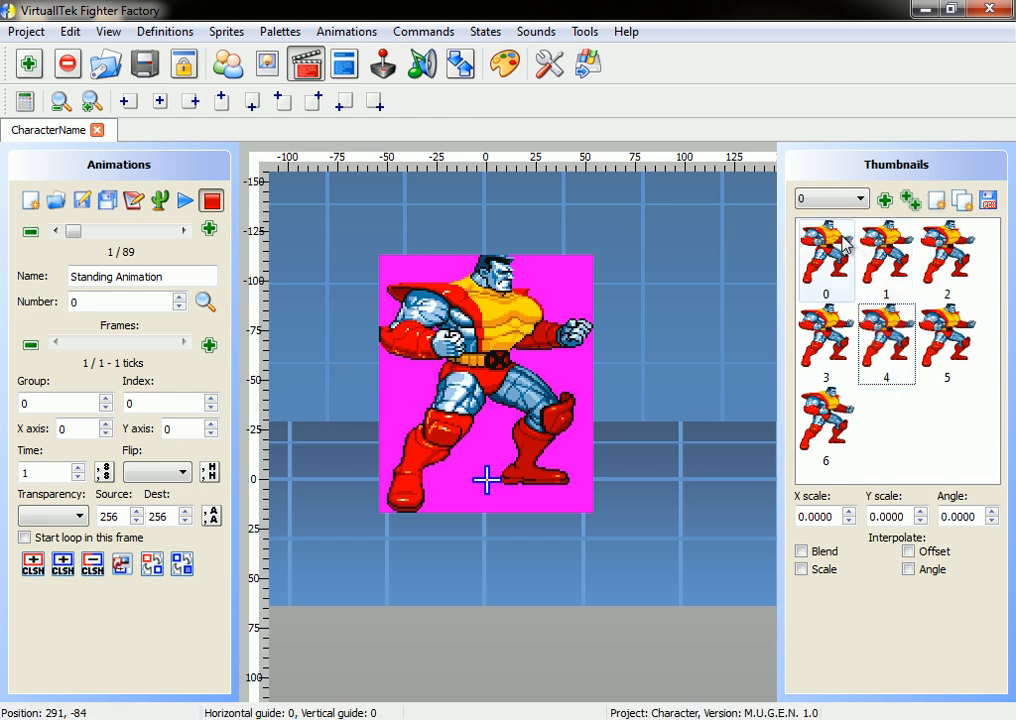
pyautogui.click(912, 203)
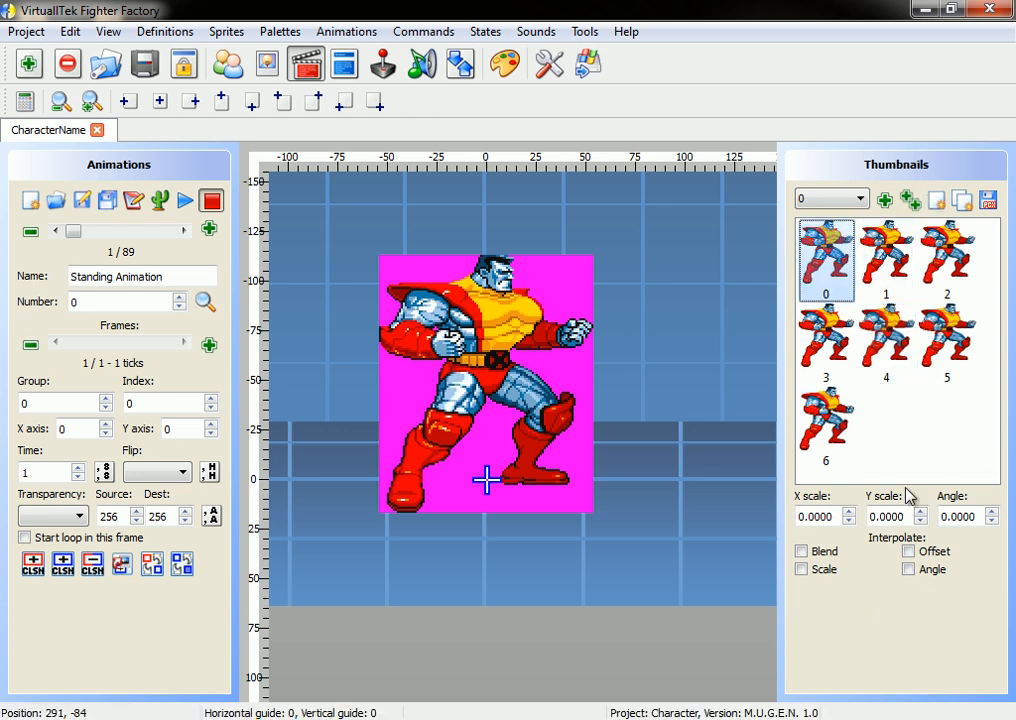
pyautogui.click(912, 203)
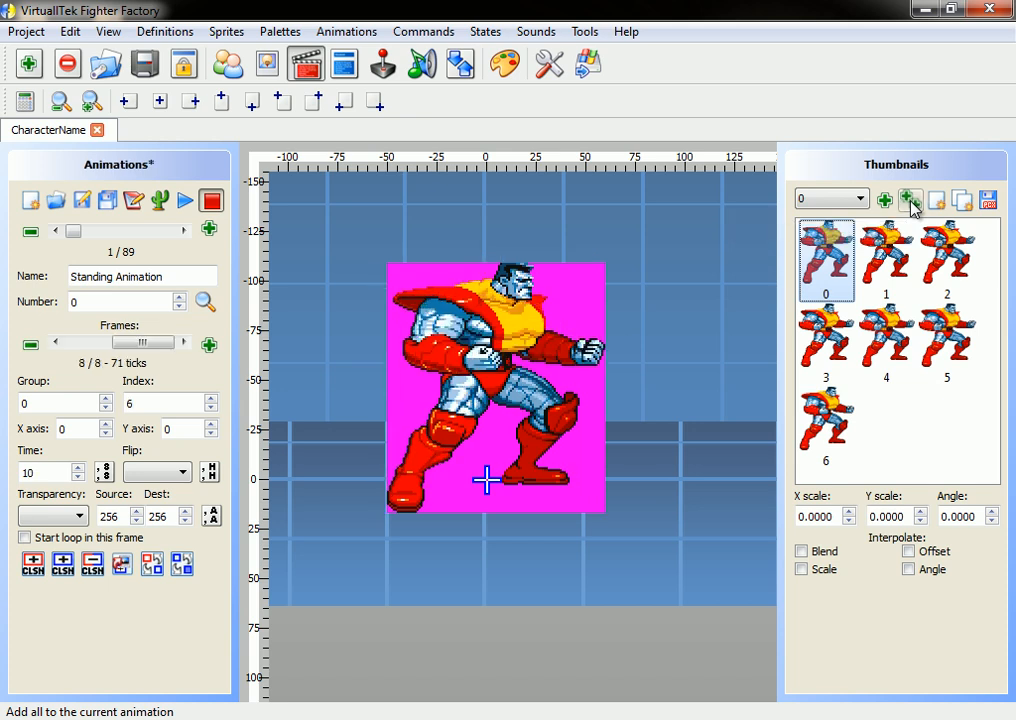
# Step: Delete the original 1-tick first frame and the last frame with sprite 0, 6 from the Standing Animation
pyautogui.moveTo(143, 342); pyautogui.dragTo(92, 344)
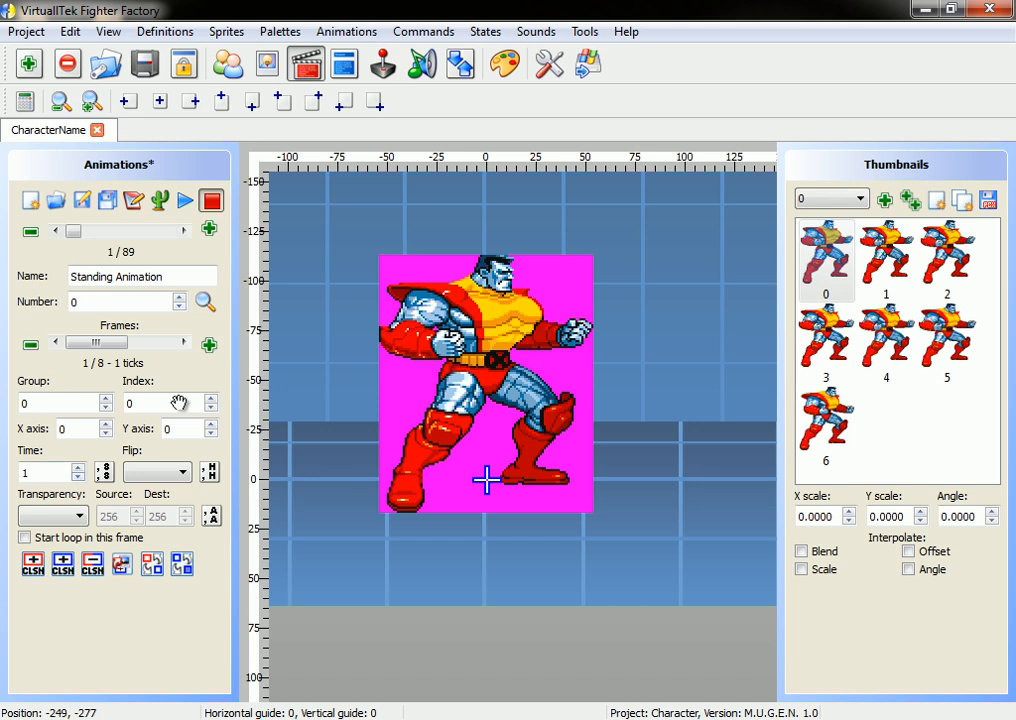
pyautogui.moveTo(80, 347); pyautogui.dragTo(124, 356)
pyautogui.click(29, 348)
pyautogui.press('Return')
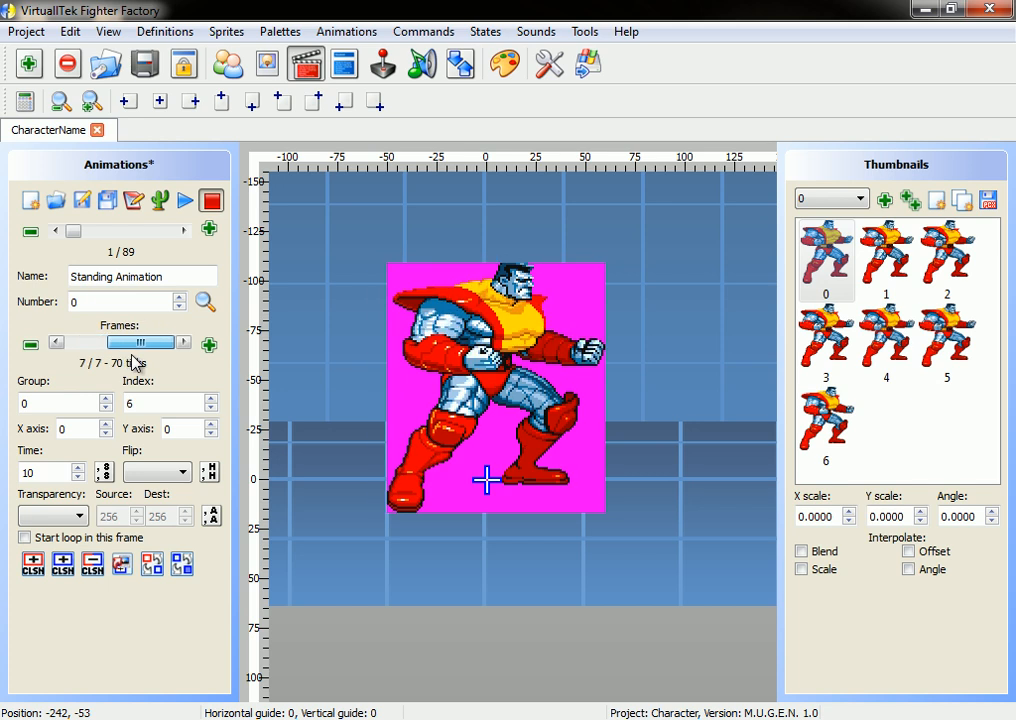
pyautogui.click(30, 344)
pyautogui.press('Return')
# Step: Play the Standing Animation from its first frame, stop it, and check the last frame
pyautogui.moveTo(136, 342); pyautogui.dragTo(86, 358)
pyautogui.click(185, 201)
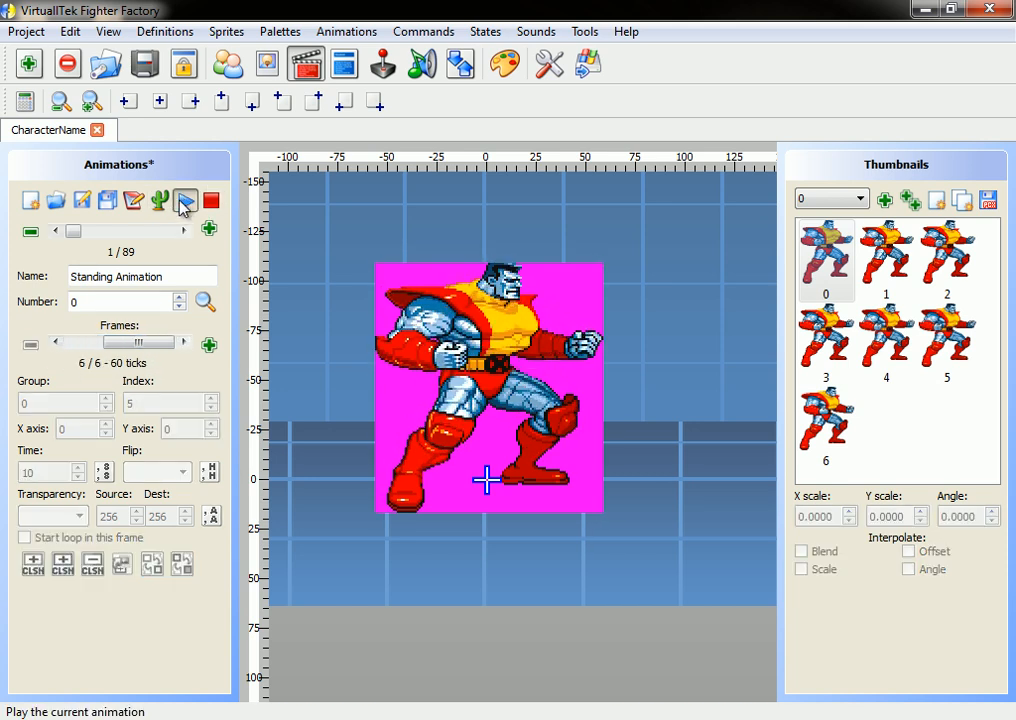
pyautogui.click(210, 202)
pyautogui.moveTo(121, 344); pyautogui.dragTo(163, 354)
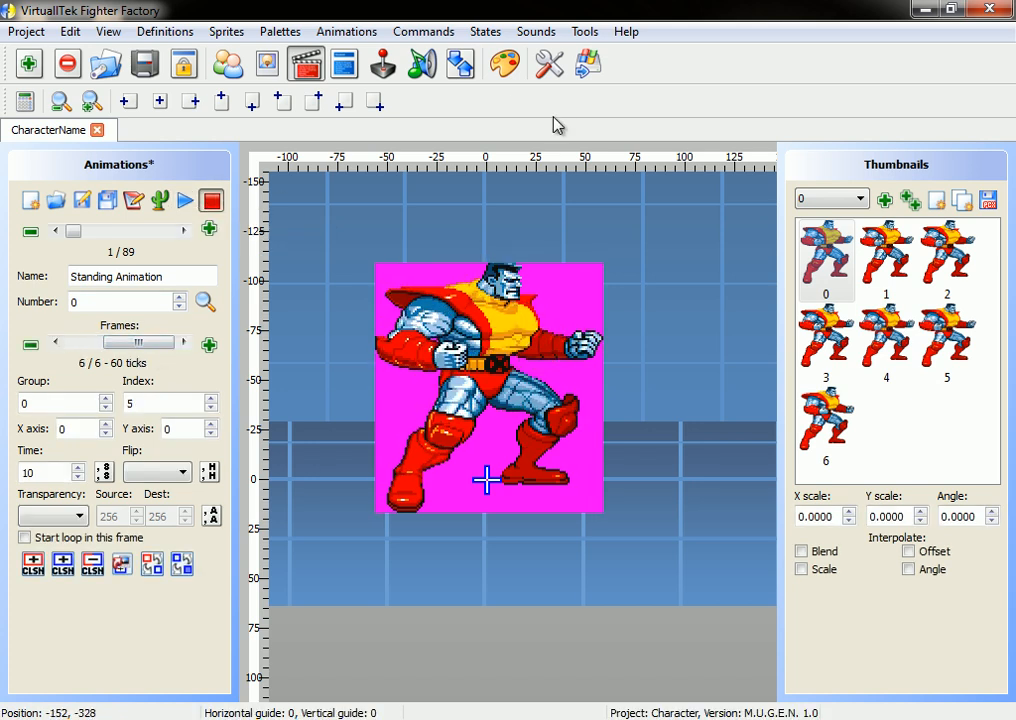
pyautogui.moveTo(137, 345)
pyautogui.mouseDown()
pyautogui.moveTo(90, 356)
pyautogui.moveTo(143, 364)
pyautogui.mouseUp()
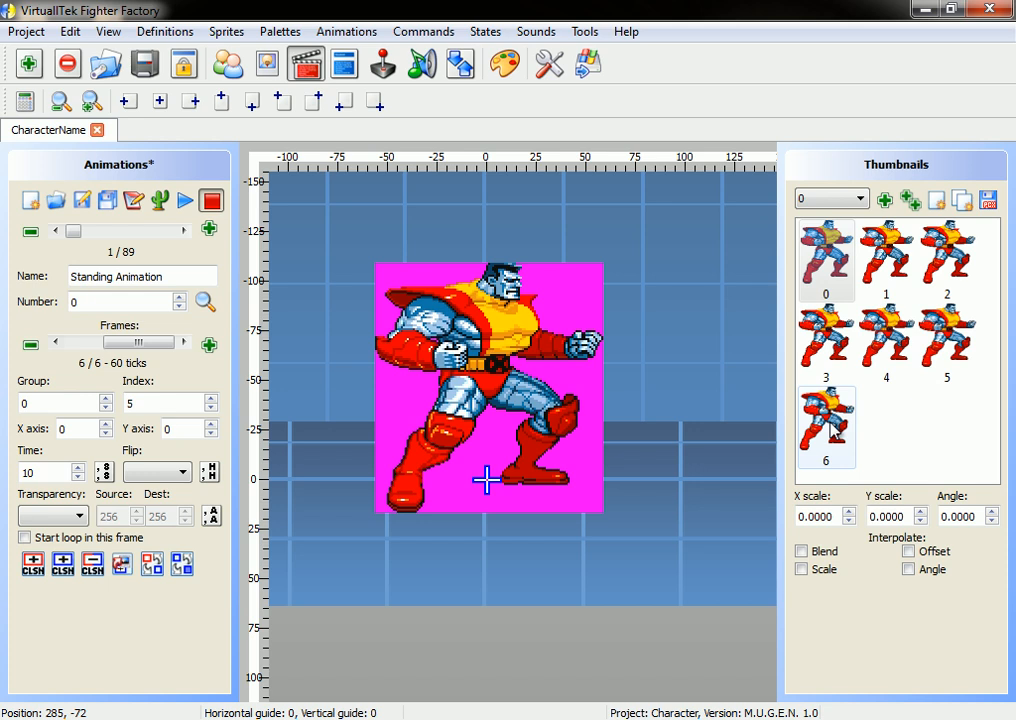
# Step: Append sprites 5, 4, 3, 2 and 1 of group 0 as frames in descending order for a return motion
pyautogui.click(945, 345)
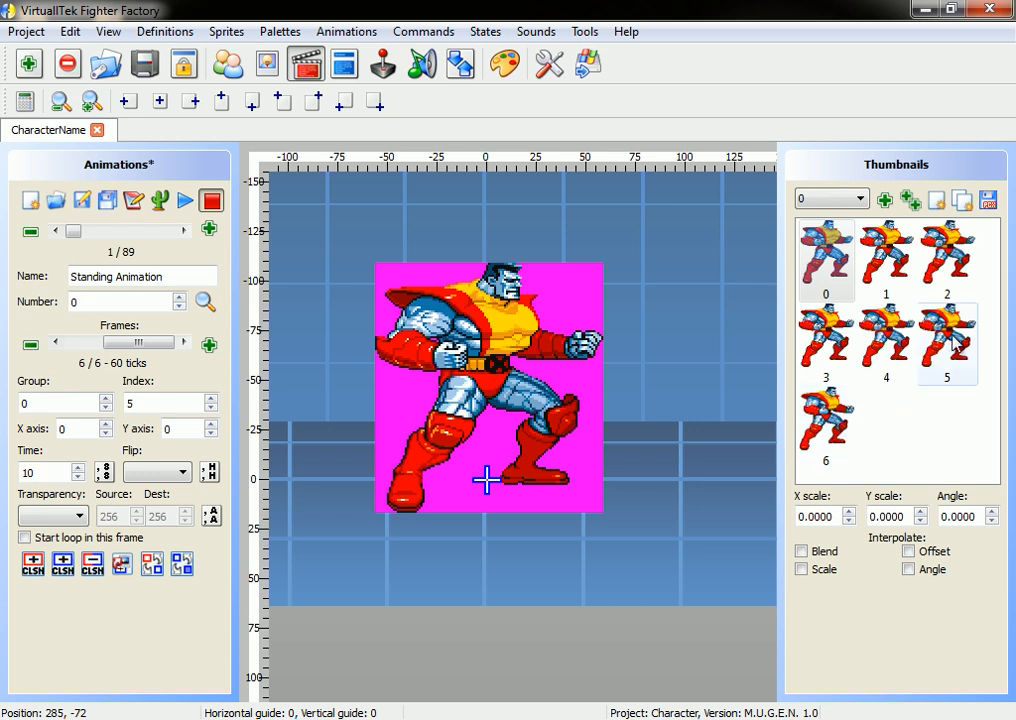
pyautogui.click(885, 201)
pyautogui.click(885, 340)
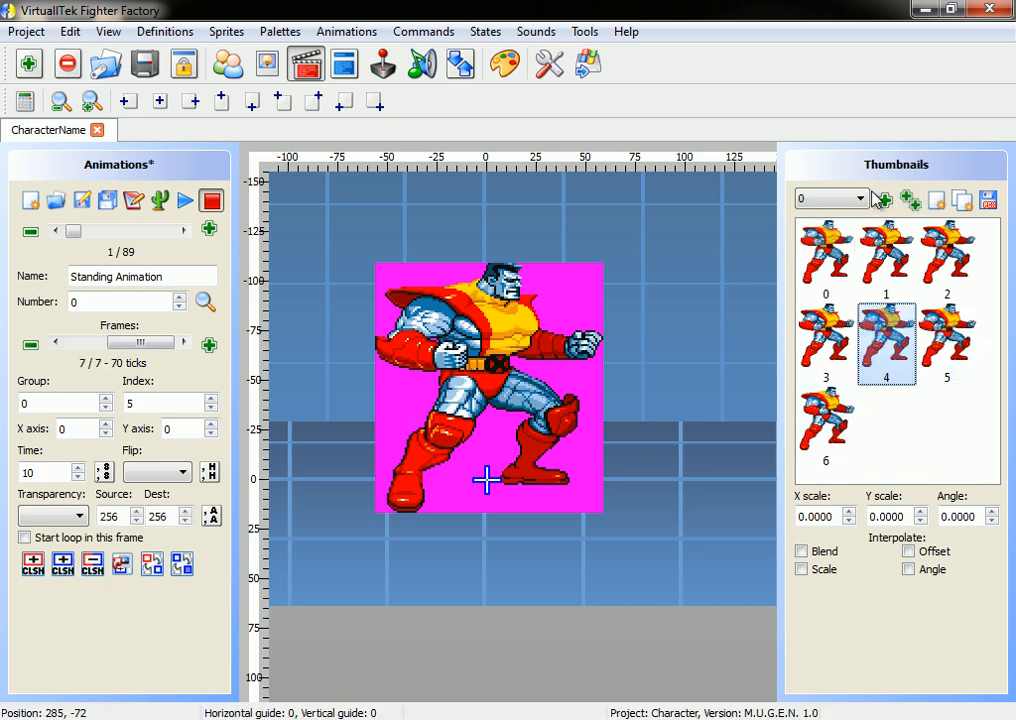
pyautogui.click(885, 201)
pyautogui.click(826, 338)
pyautogui.click(885, 201)
pyautogui.click(947, 252)
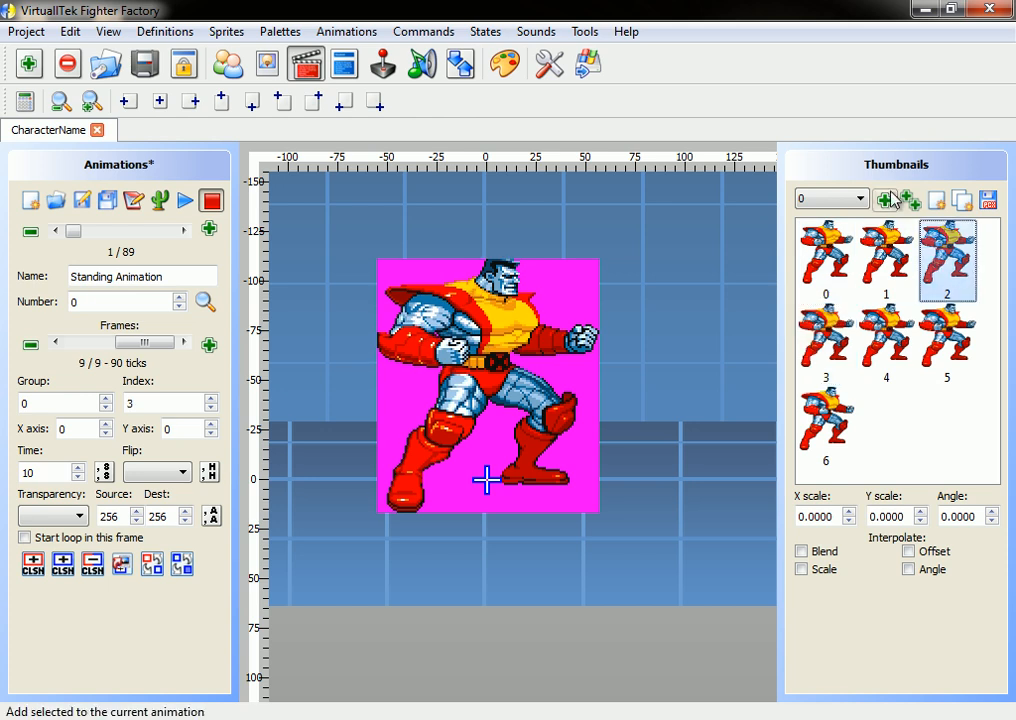
pyautogui.click(885, 201)
pyautogui.click(893, 250)
pyautogui.click(885, 201)
# Step: Go through the frames from the start and delete the repeated frame with sprite 0, 5
pyautogui.moveTo(145, 345); pyautogui.dragTo(67, 355)
pyautogui.press('Right')
pyautogui.press('Right')
pyautogui.press('Right')
pyautogui.press('Right')
pyautogui.press('Right')
pyautogui.press('Right')
pyautogui.press('Right')
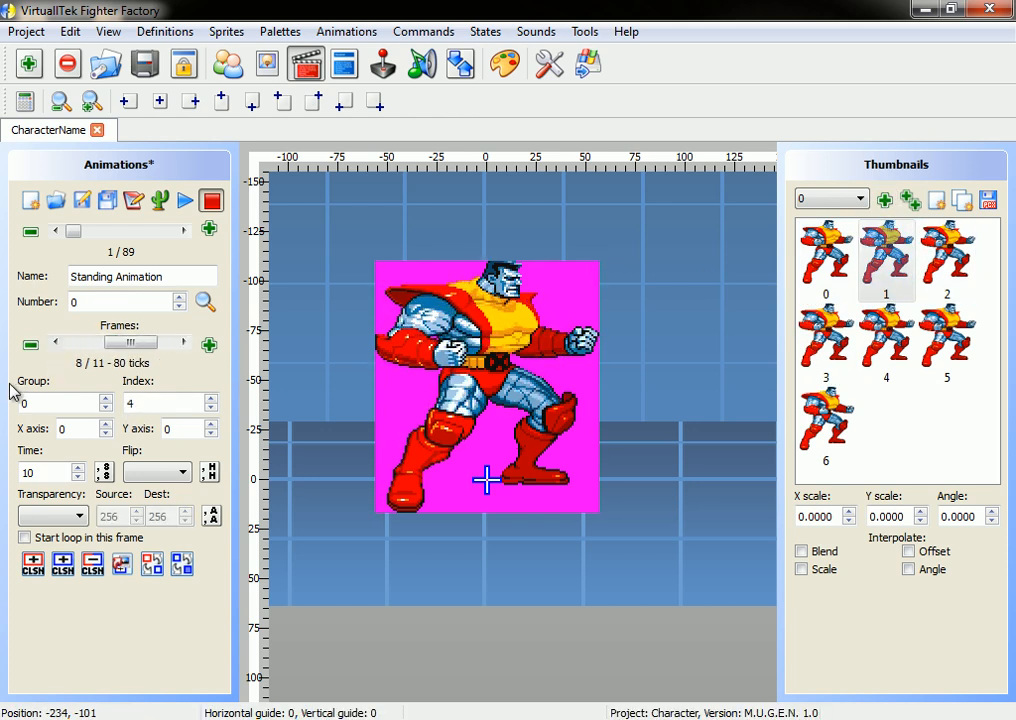
pyautogui.press('Left')
pyautogui.press('Left')
pyautogui.press('Right')
pyautogui.press('Left')
pyautogui.click(33, 346)
pyautogui.press('Return')
# Step: Check the frame sequence of the Standing Animation one by one from the first to the last frame
pyautogui.moveTo(98, 345); pyautogui.dragTo(68, 353)
pyautogui.press('Right')
pyautogui.press('Right')
pyautogui.press('Right')
pyautogui.press('Right')
pyautogui.press('Right')
pyautogui.press('Right')
pyautogui.press('Right')
pyautogui.press('Right')
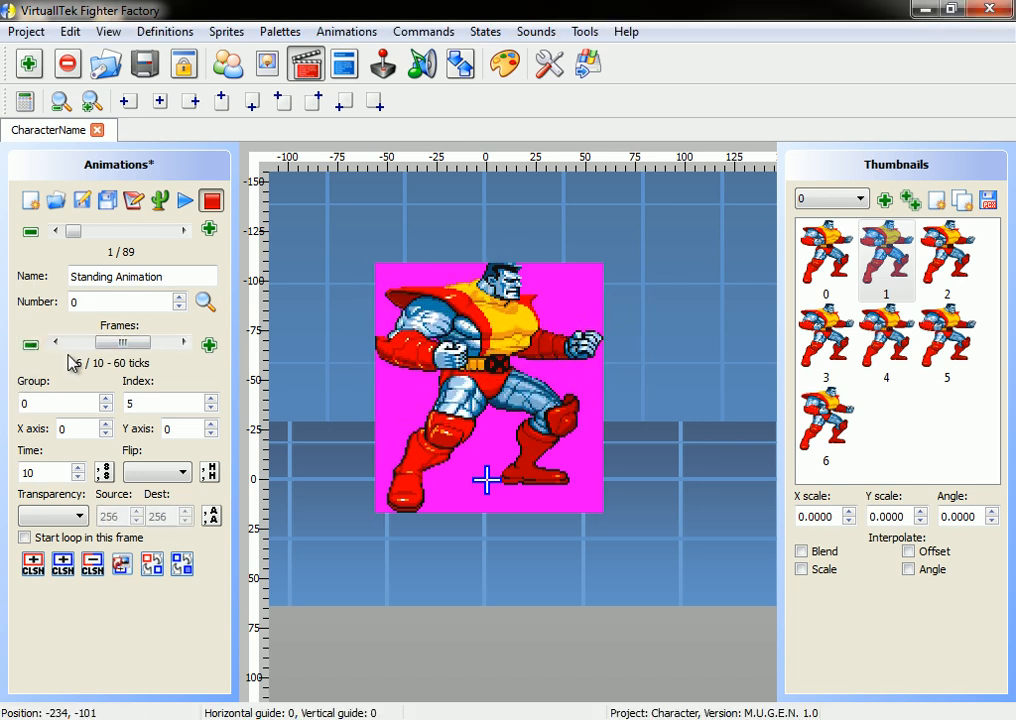
pyautogui.press('Right')
# Step: Return to the first frame of the Standing Animation and set its time to 6
pyautogui.doubleClick(57, 472)
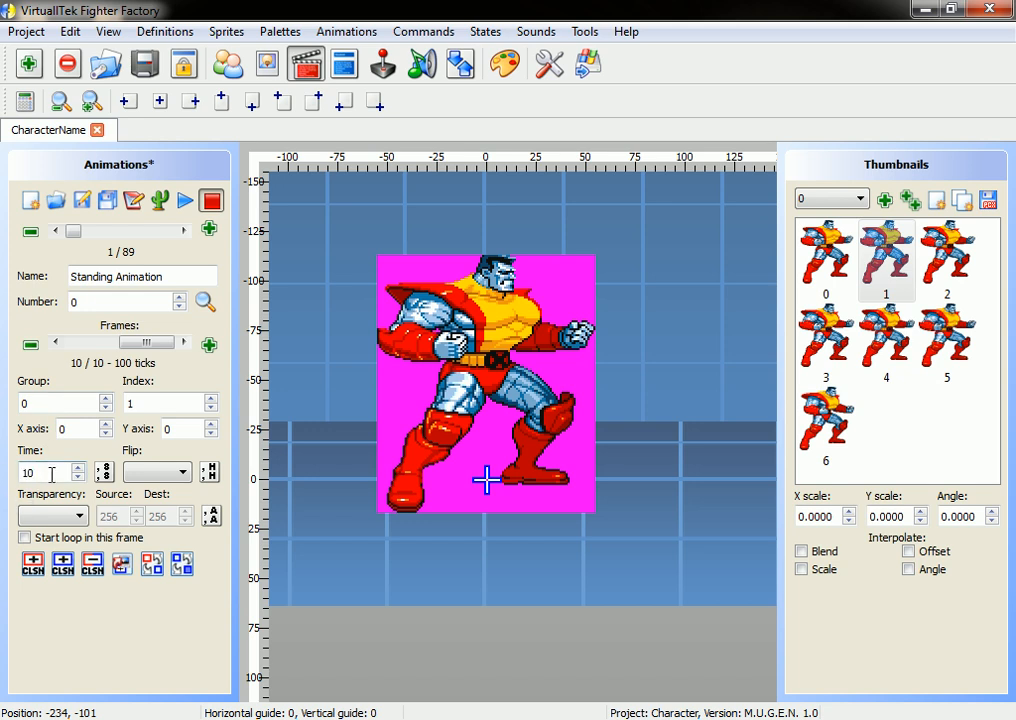
pyautogui.moveTo(118, 340); pyautogui.dragTo(66, 342)
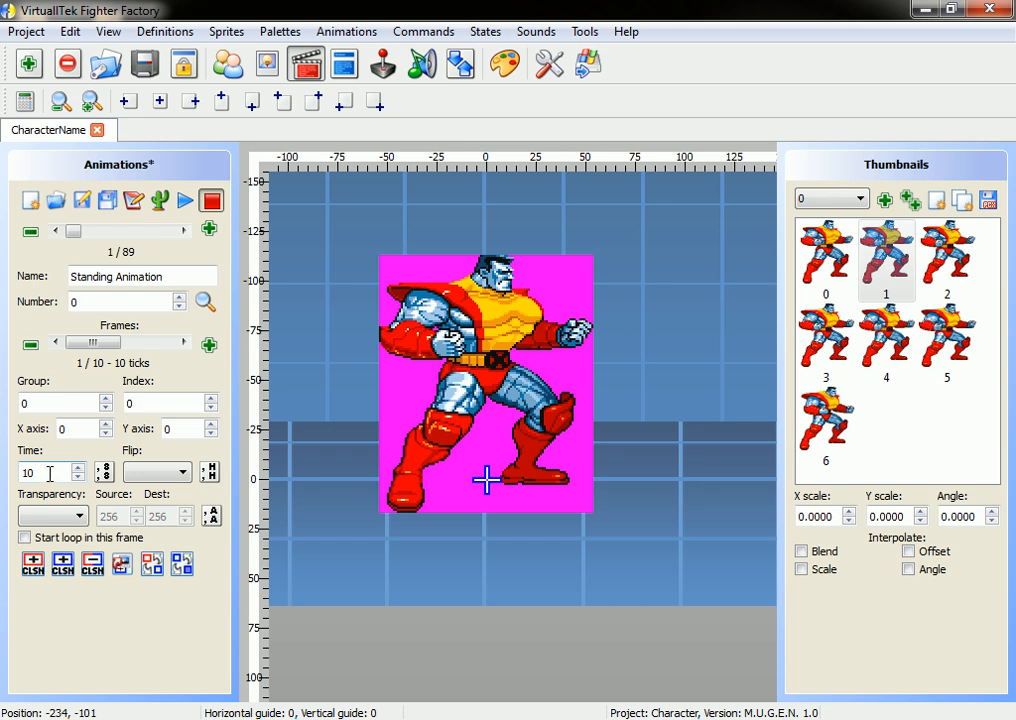
pyautogui.moveTo(78, 345)
pyautogui.mouseDown()
pyautogui.moveTo(110, 348)
pyautogui.moveTo(66, 345)
pyautogui.mouseUp()
pyautogui.doubleClick(41, 478)
pyautogui.write('6')
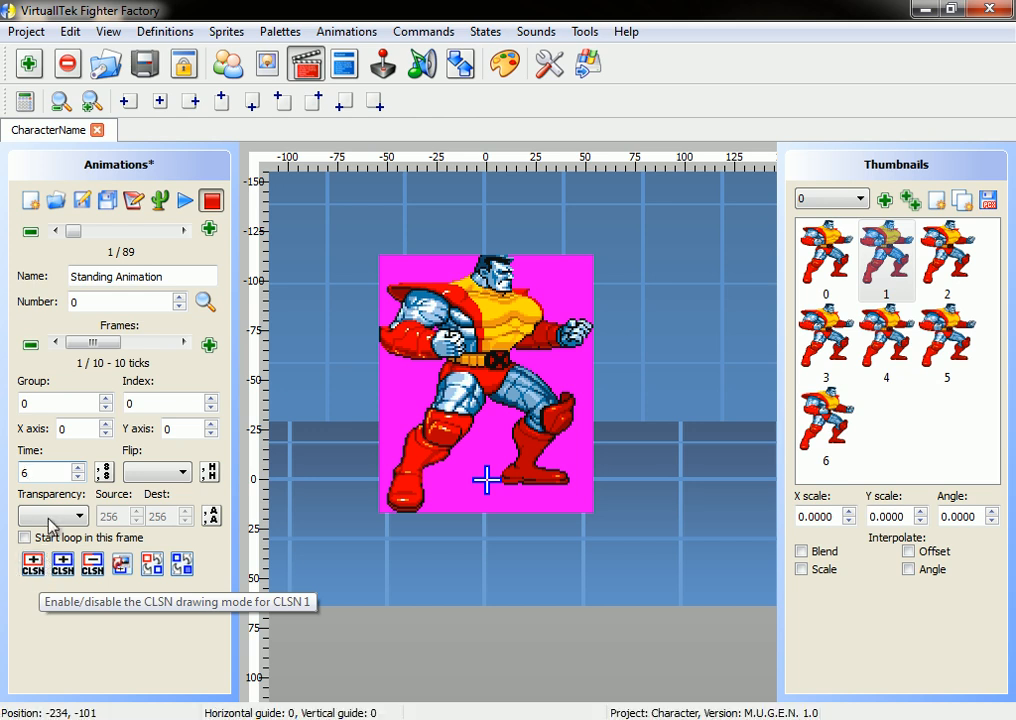
# Step: Look through the other frames, return to the first one, and apply its time to all frames
pyautogui.click(183, 345)
pyautogui.click(183, 345)
pyautogui.click(183, 345)
pyautogui.click(183, 345)
pyautogui.click(183, 345)
pyautogui.click(183, 345)
pyautogui.moveTo(133, 345); pyautogui.dragTo(92, 345)
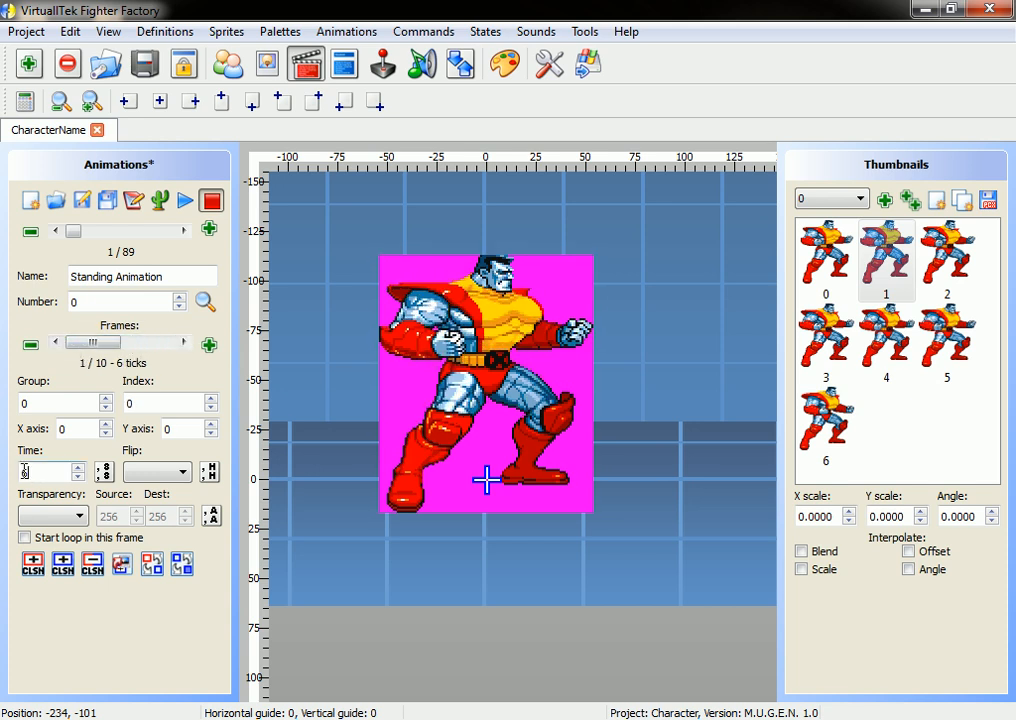
pyautogui.click(104, 478)
# Step: Check the time of every frame up to the last one and return to the first frame
pyautogui.click(184, 343)
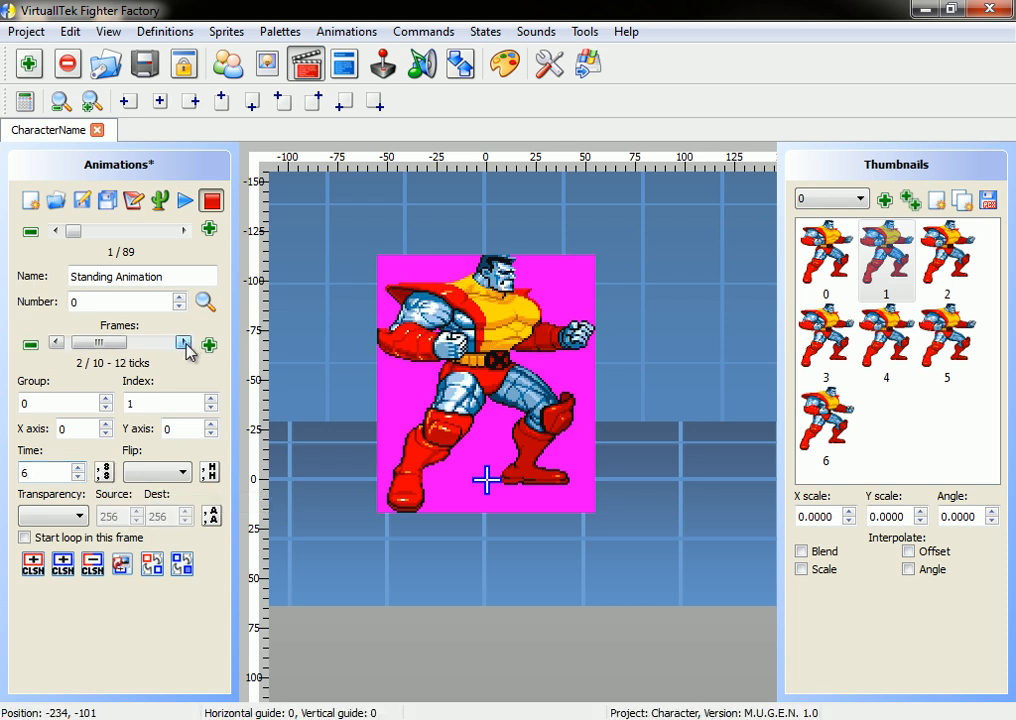
pyautogui.click(184, 343)
pyautogui.click(184, 343)
pyautogui.click(184, 343)
pyautogui.click(184, 343)
pyautogui.click(184, 343)
pyautogui.click(184, 343)
pyautogui.click(184, 343)
pyautogui.click(184, 343)
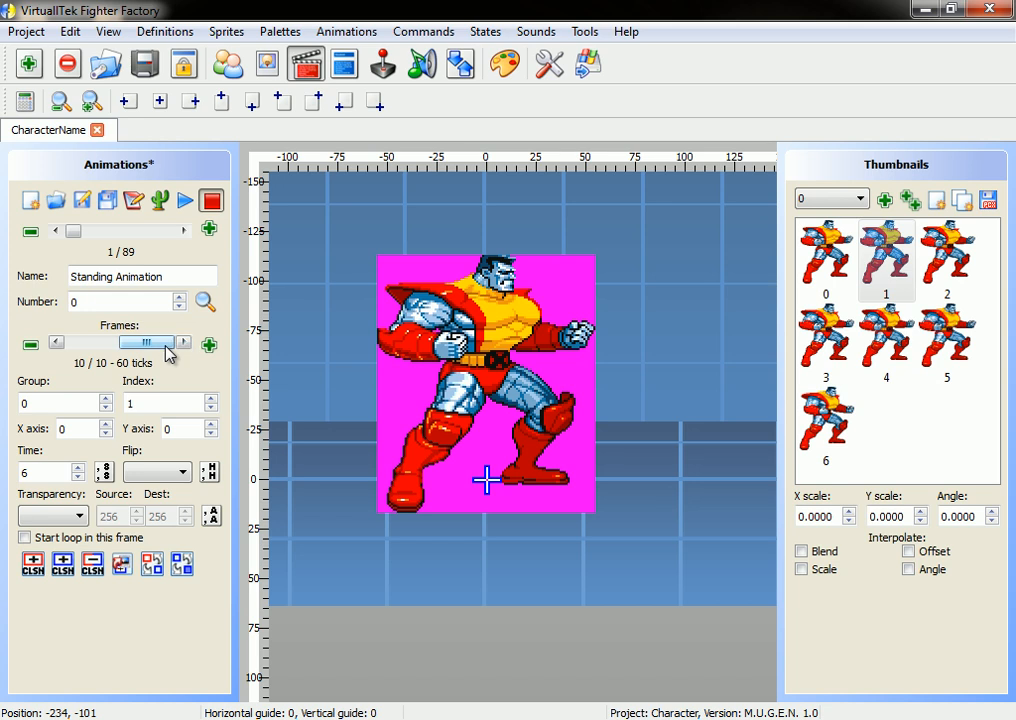
pyautogui.moveTo(167, 346); pyautogui.dragTo(91, 354)
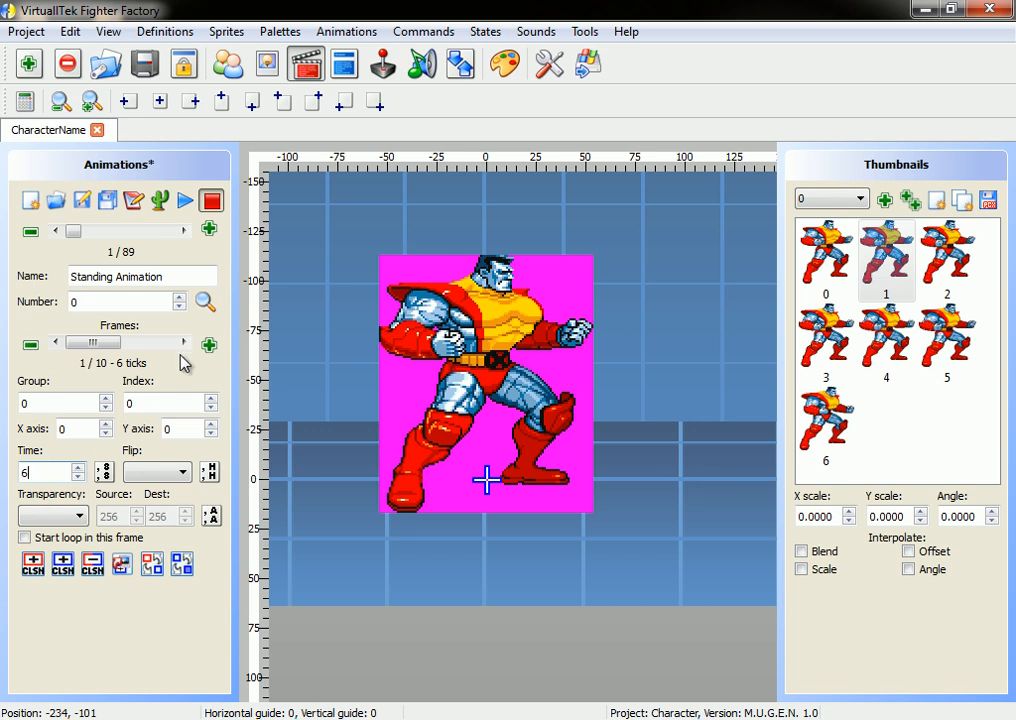
# Step: Play the Standing Animation with the new timing, stop it, and return to the first frame
pyautogui.click(183, 344)
pyautogui.click(183, 344)
pyautogui.moveTo(155, 343); pyautogui.dragTo(84, 344)
pyautogui.click(185, 201)
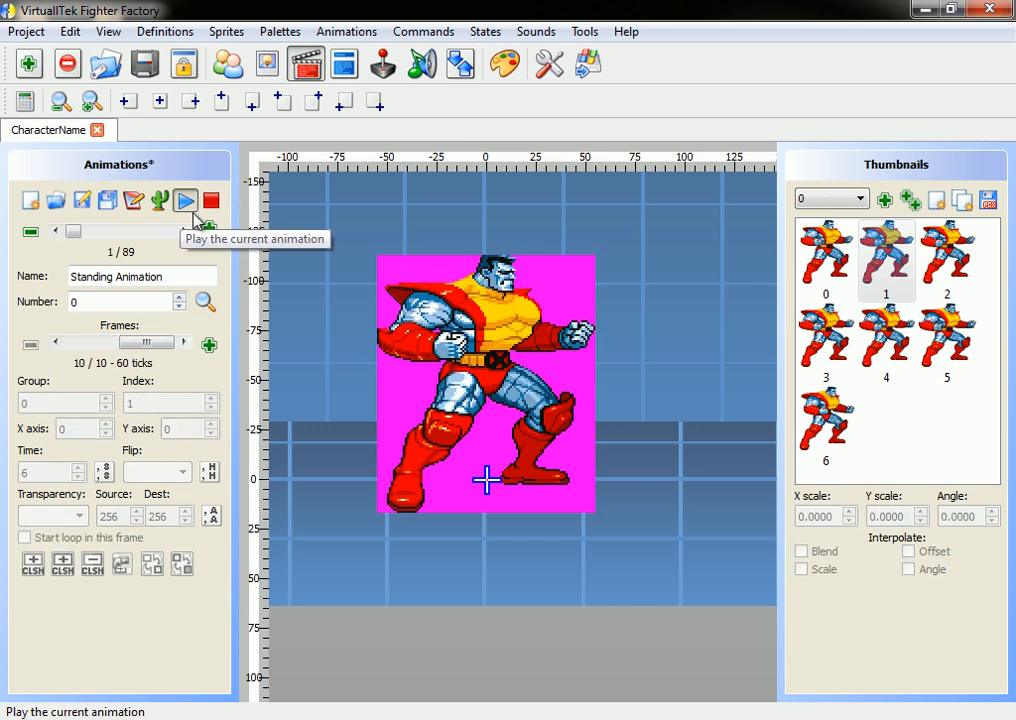
pyautogui.click(211, 201)
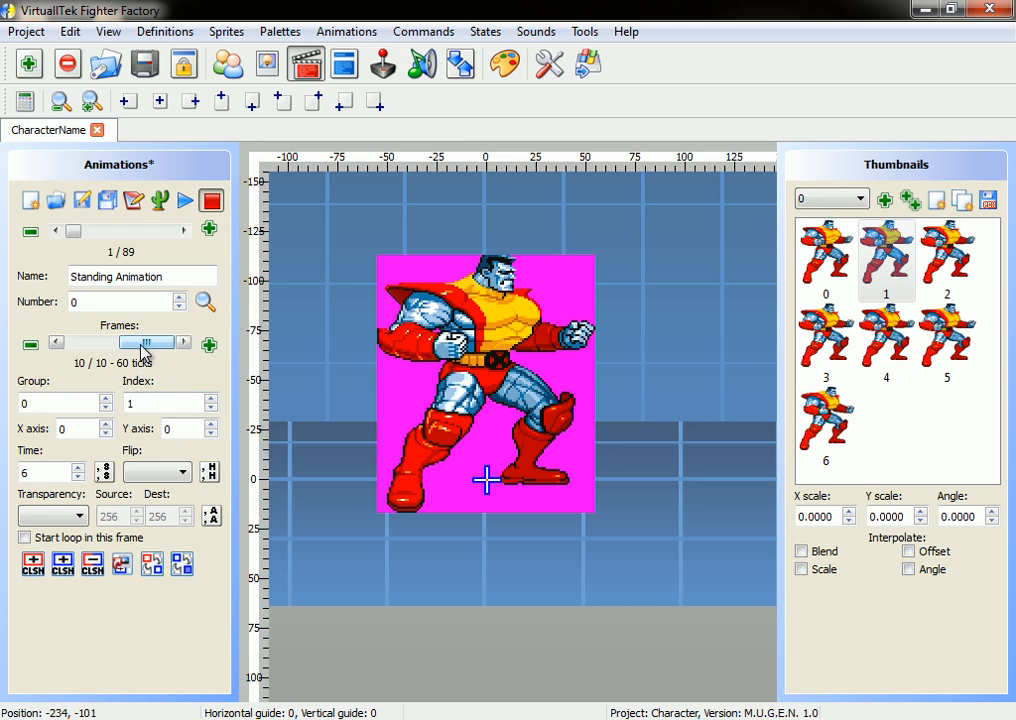
pyautogui.moveTo(145, 343); pyautogui.dragTo(68, 372)
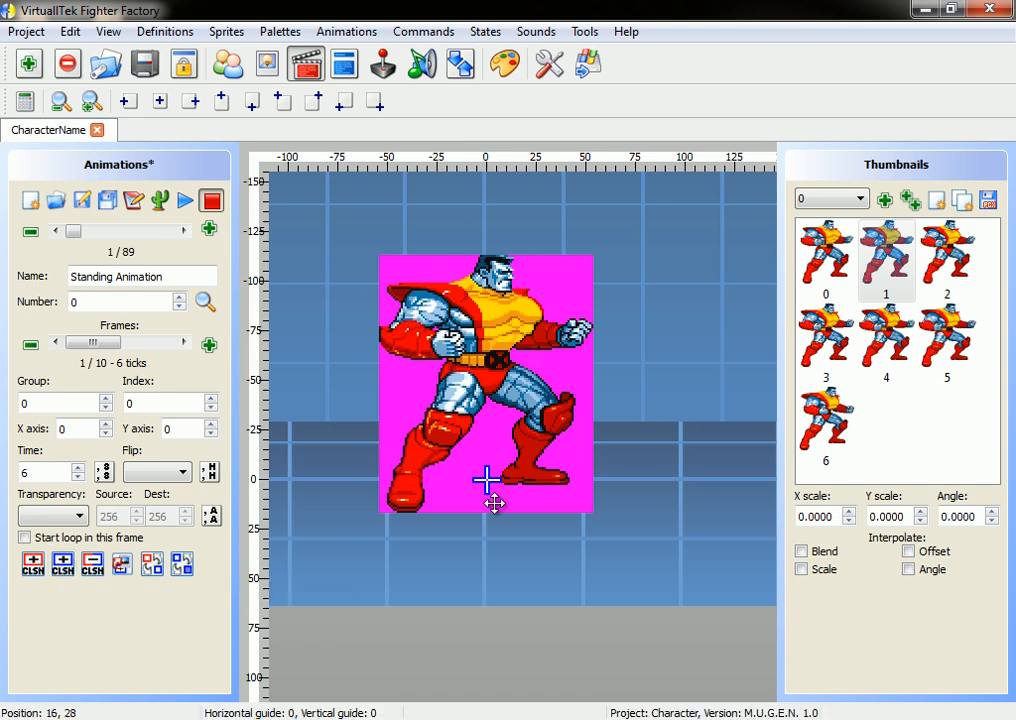
# Step: Draw a CLSN 2 box around the head and an oversized one from the shoulders past the feet in the first frame
pyautogui.click(66, 568)
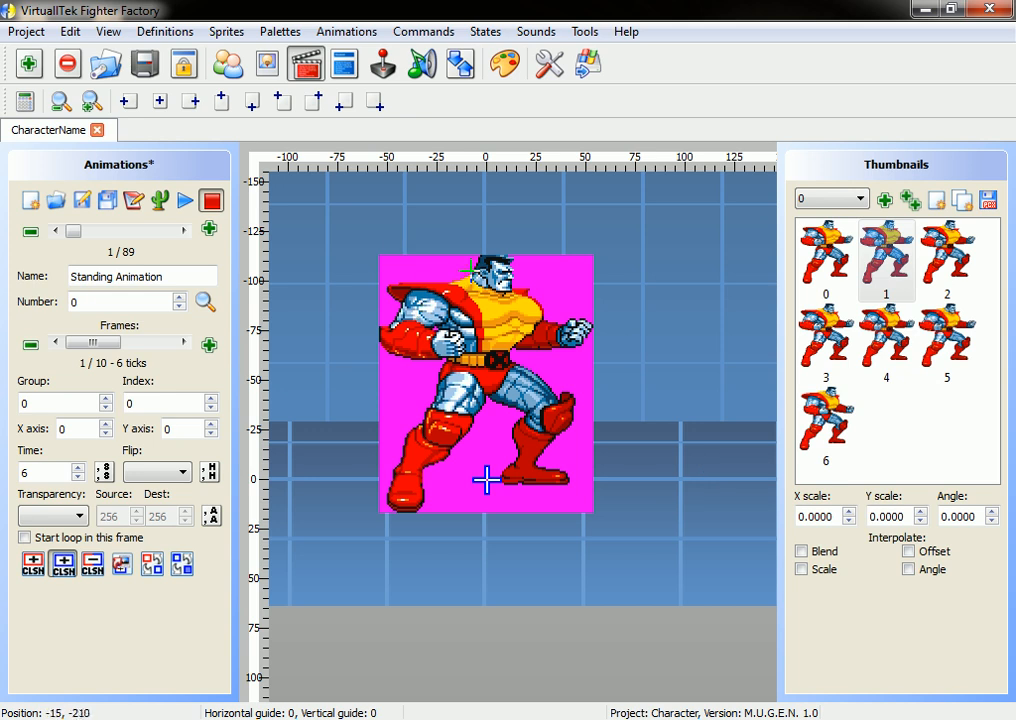
pyautogui.moveTo(471, 246); pyautogui.dragTo(522, 298)
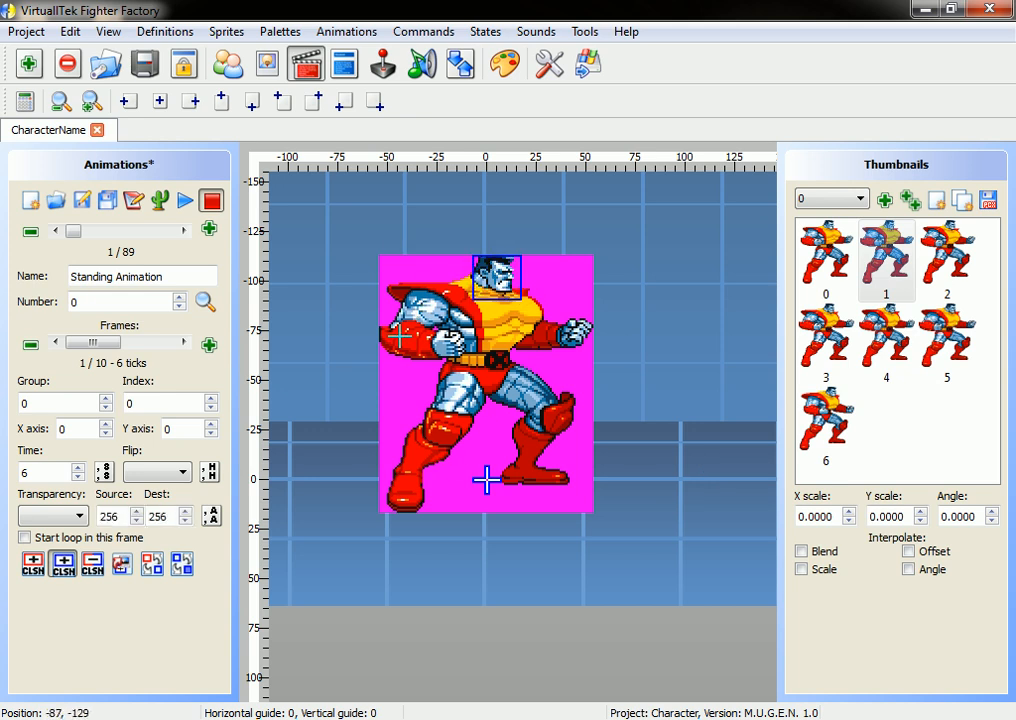
pyautogui.moveTo(409, 288)
pyautogui.mouseDown()
pyautogui.moveTo(557, 519)
pyautogui.moveTo(712, 575)
pyautogui.mouseUp()
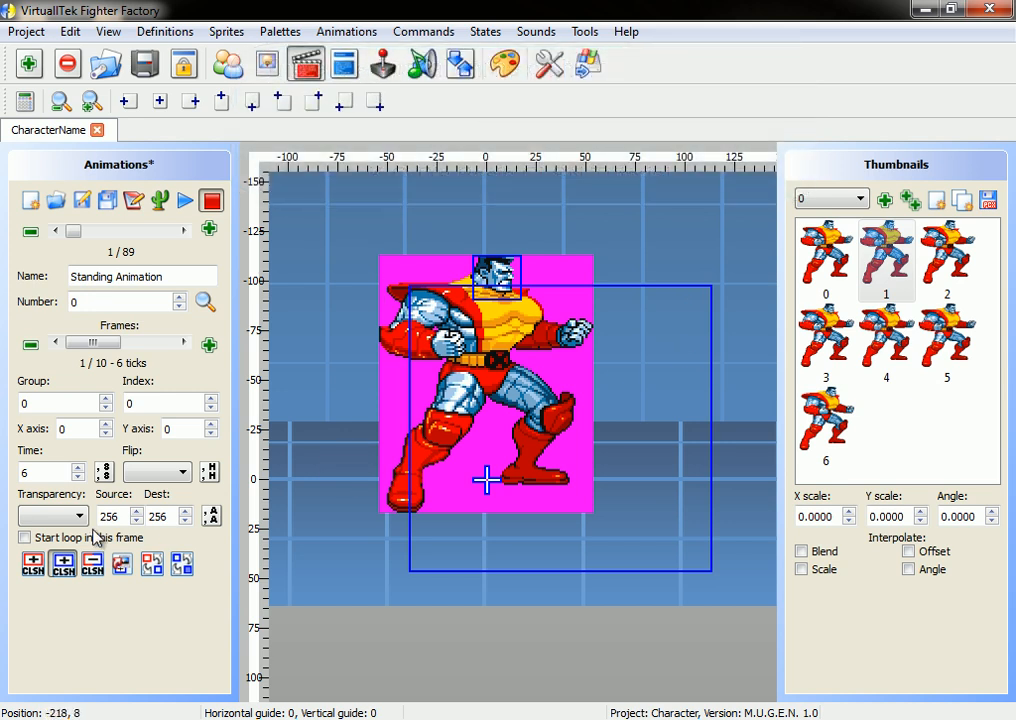
# Step: Leave the CLSN drawing mode and shrink the large box to fit the body from the shoulders down to the feet
pyautogui.click(66, 566)
pyautogui.click(690, 563)
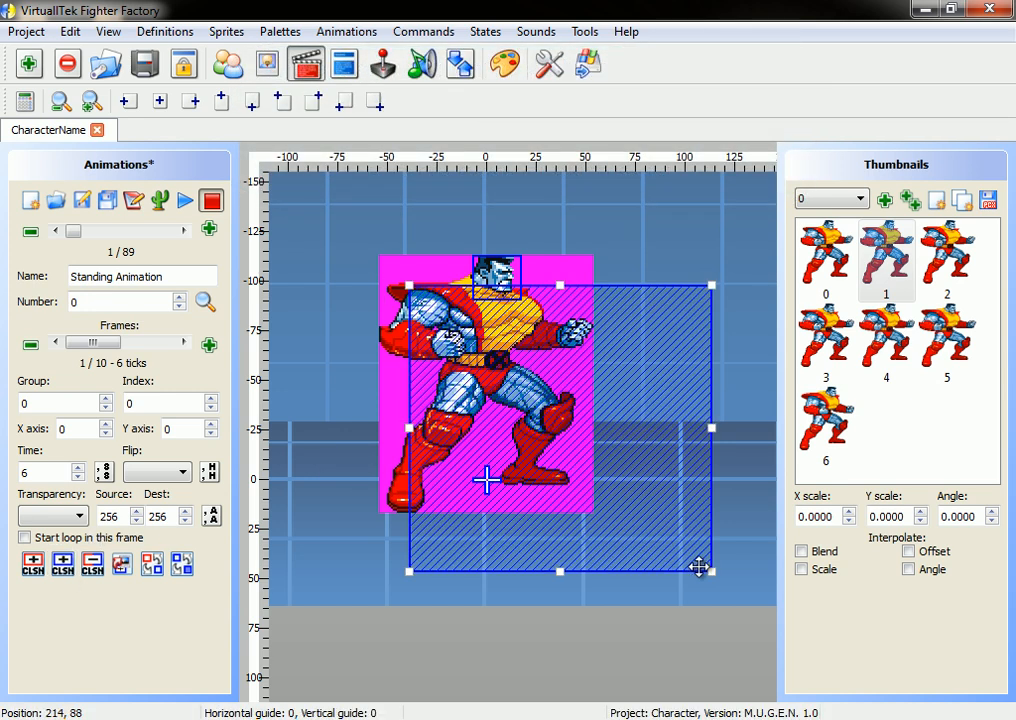
pyautogui.click(33, 564)
pyautogui.click(63, 566)
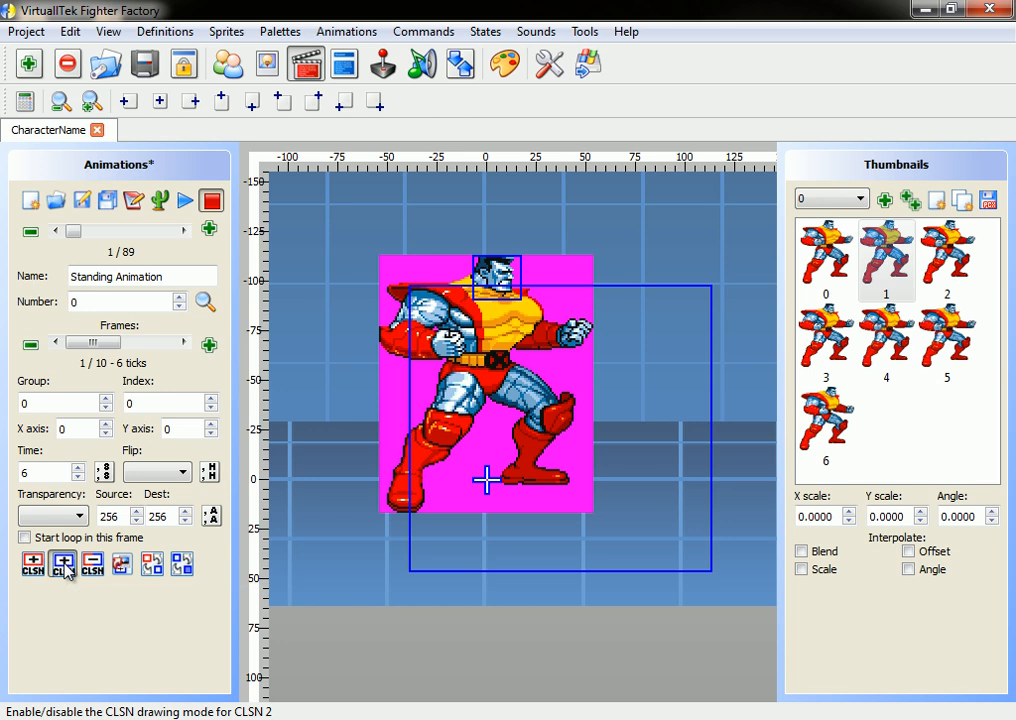
pyautogui.click(662, 416)
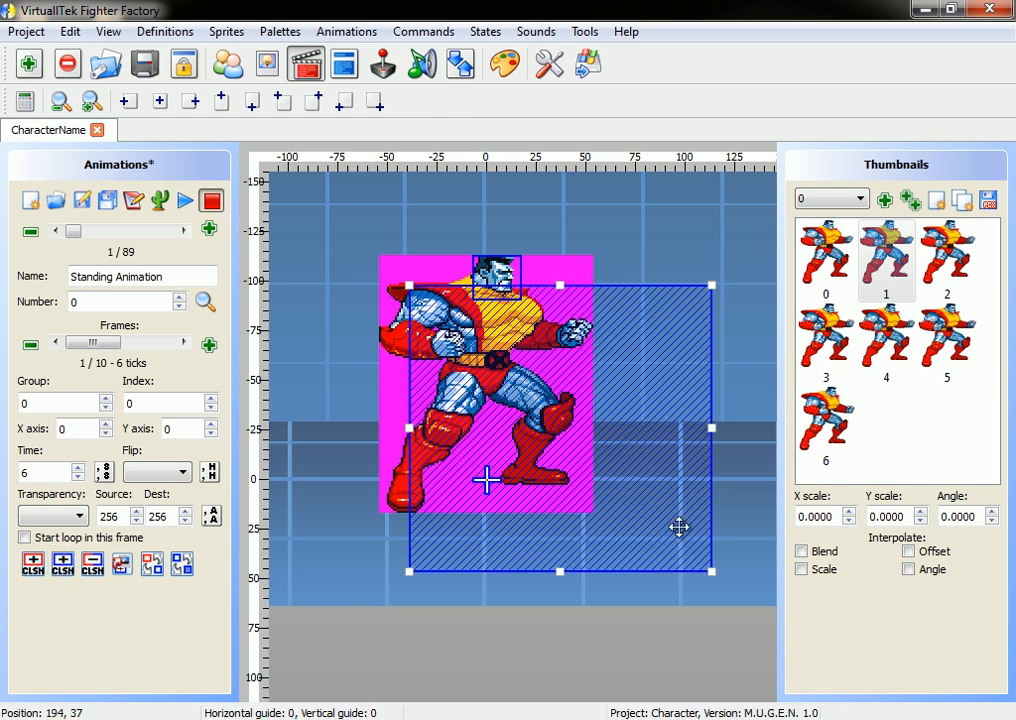
pyautogui.moveTo(711, 577); pyautogui.dragTo(550, 514)
# Step: Check the following frames for the collision boxes and return to the first frame
pyautogui.click(186, 343)
pyautogui.scroll(1, 186, 343)
pyautogui.scroll(-2, 135, 340)
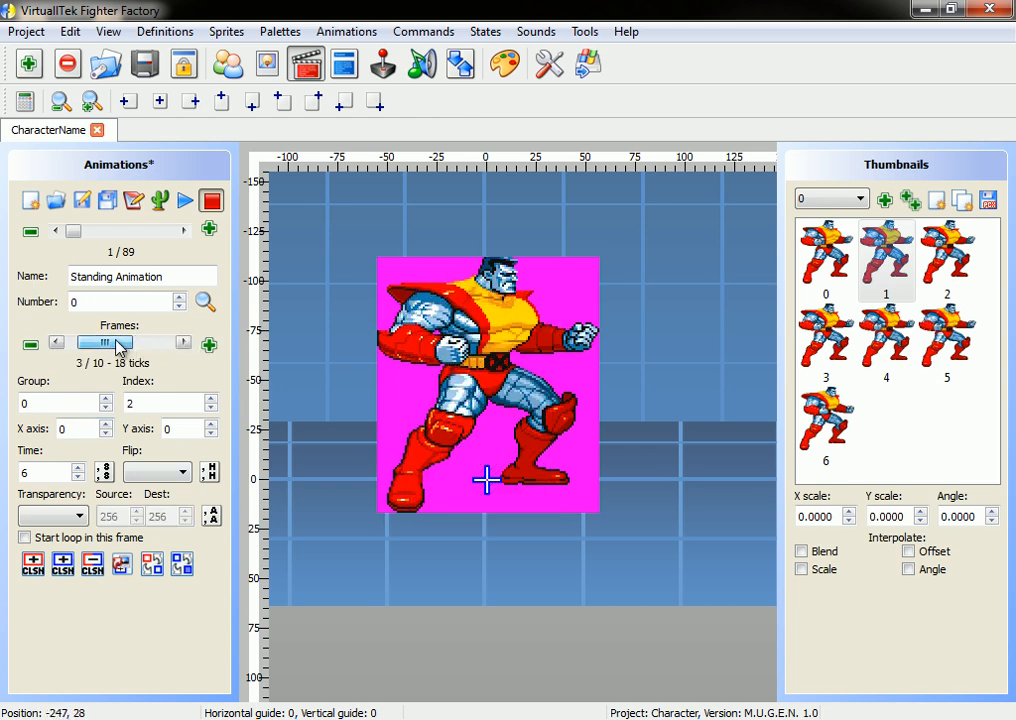
pyautogui.scroll(2, 120, 345)
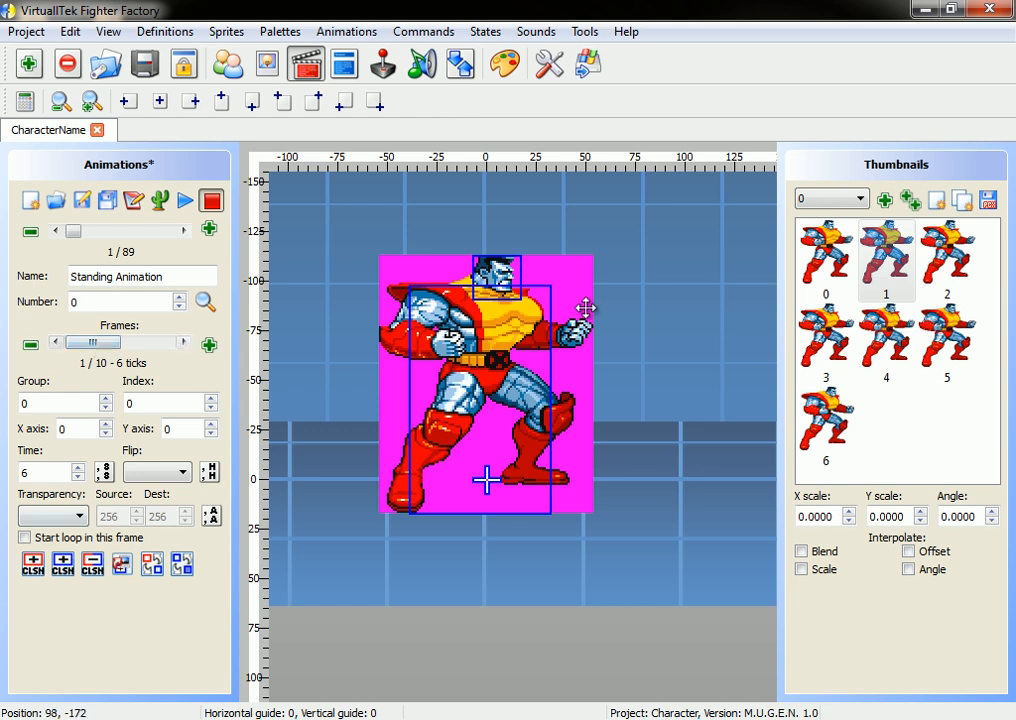
# Step: Switch the body box and the head box of the first frame from regular to default CLSN
pyautogui.click(486, 353)
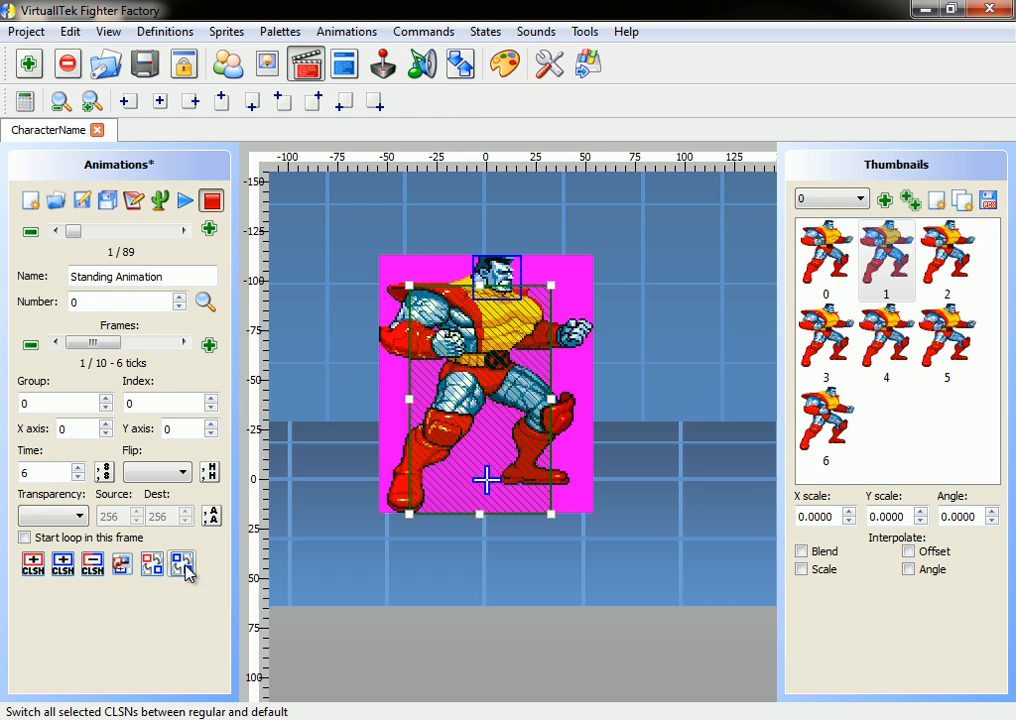
pyautogui.click(185, 568)
pyautogui.moveTo(183, 343); pyautogui.dragTo(78, 348)
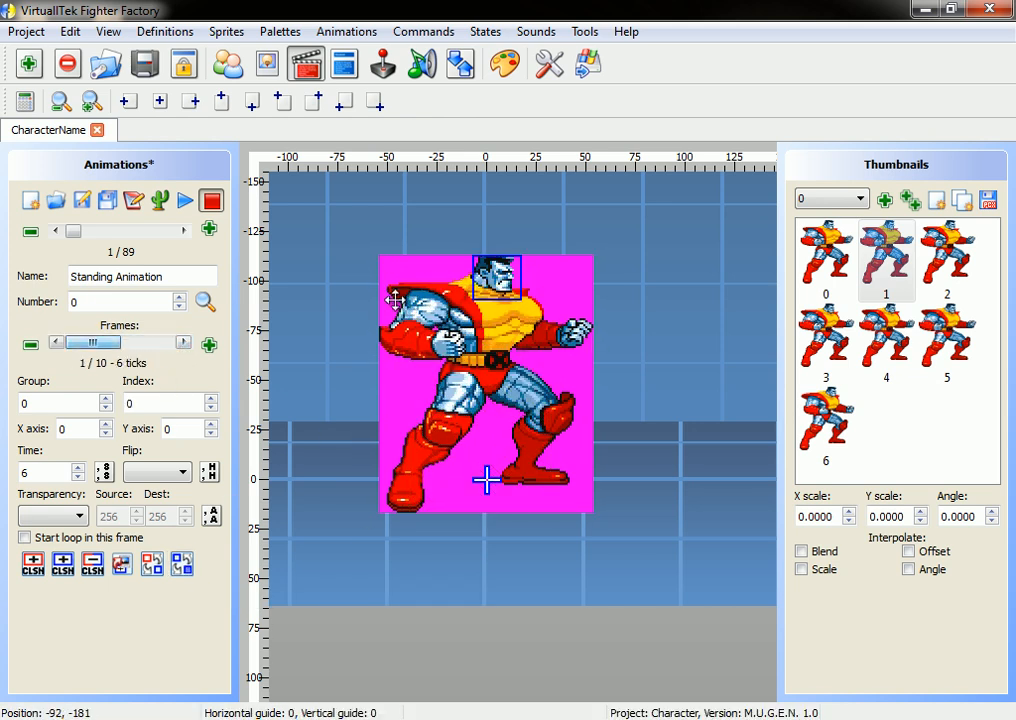
pyautogui.click(503, 280)
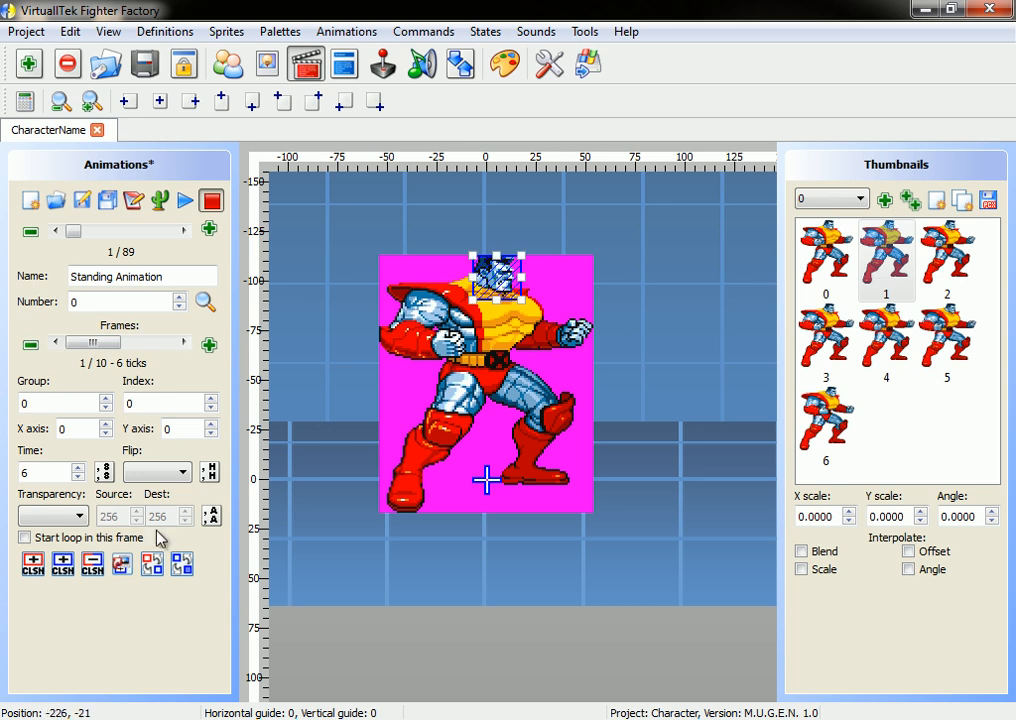
pyautogui.click(182, 563)
pyautogui.click(184, 344)
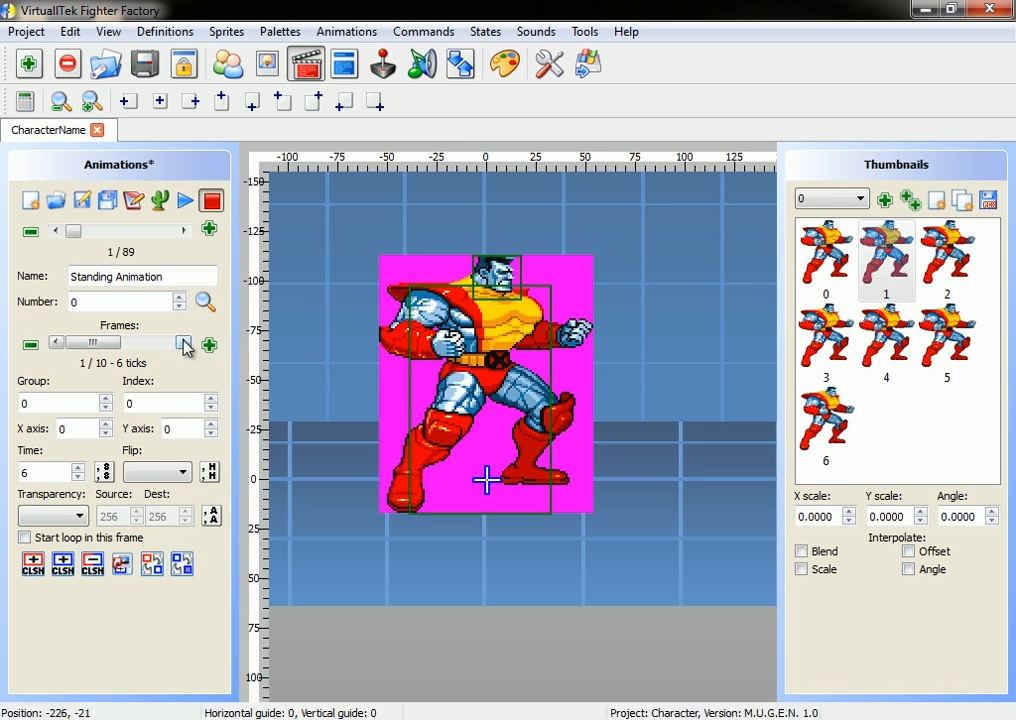
# Step: Check the default collision boxes across the Standing Animation's following frames and return to the first frame
pyautogui.click(183, 342)
pyautogui.click(183, 342)
pyautogui.click(183, 342)
pyautogui.click(183, 342)
pyautogui.click(183, 342)
pyautogui.click(183, 342)
pyautogui.doubleClick(183, 342)
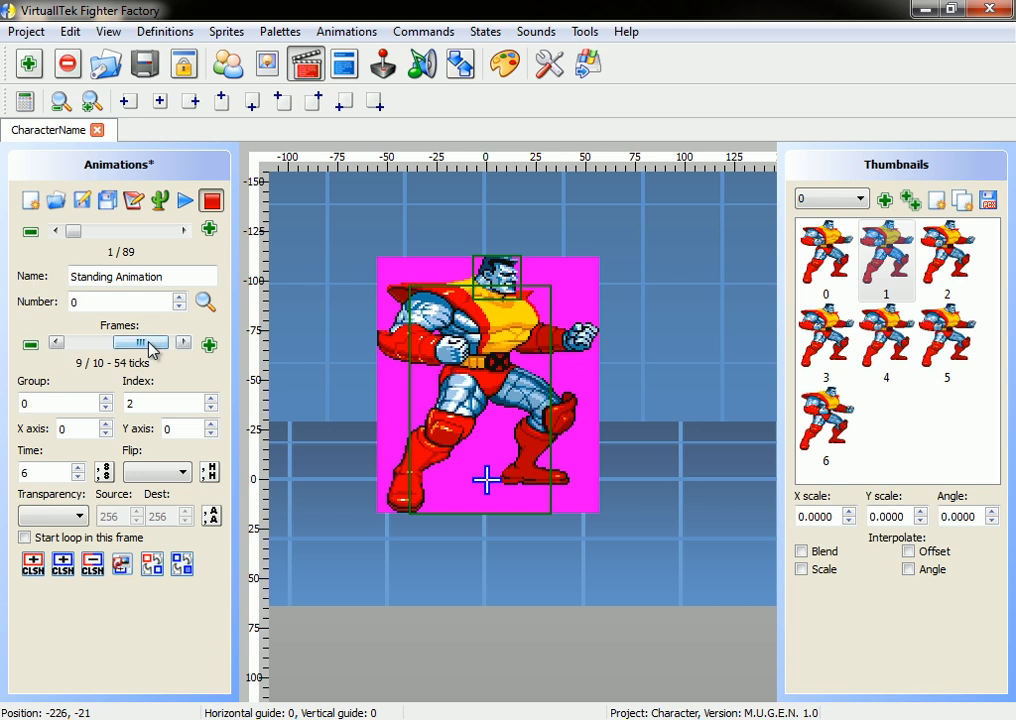
pyautogui.moveTo(150, 343); pyautogui.dragTo(59, 357)
# Step: Switch the body box and the head box of the first frame back from default to regular CLSN
pyautogui.click(492, 344)
pyautogui.click(182, 563)
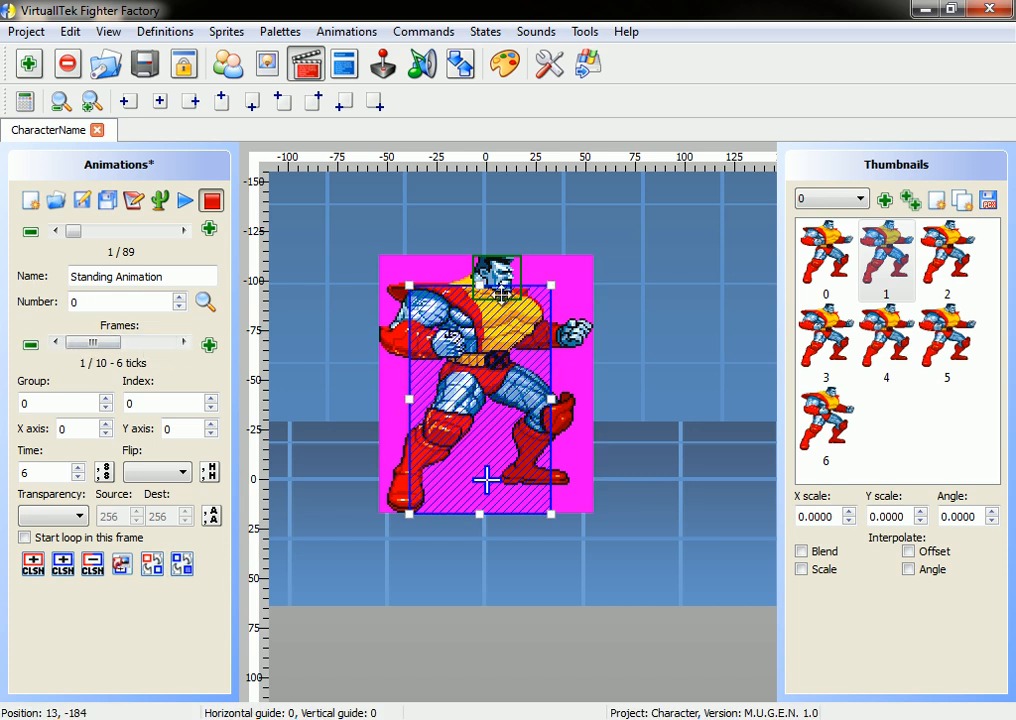
pyautogui.click(505, 280)
pyautogui.click(183, 565)
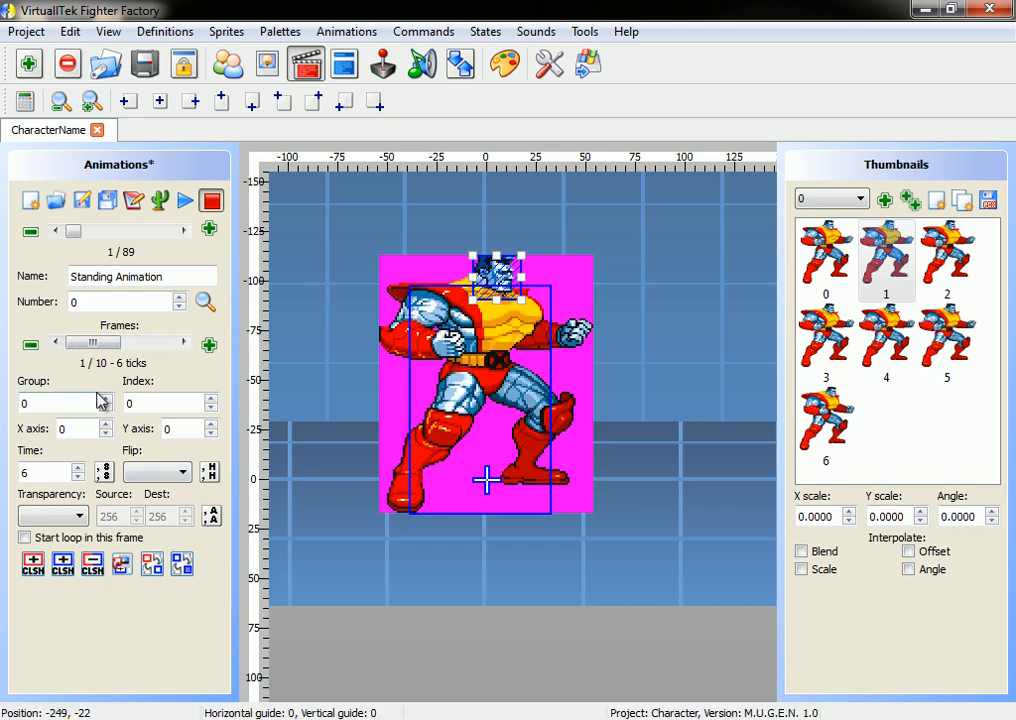
pyautogui.moveTo(102, 343)
pyautogui.mouseDown()
pyautogui.moveTo(144, 342)
pyautogui.moveTo(96, 341)
pyautogui.mouseUp()
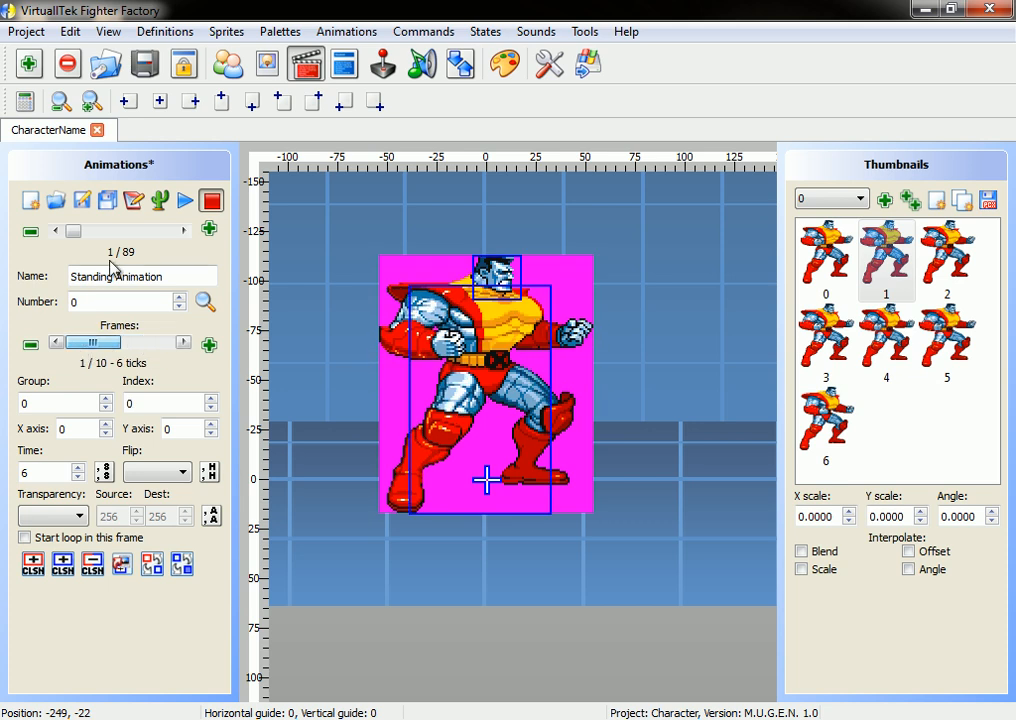
# Step: Edit the Standing Animation as text, changing the Clsn2 header to Clsn2Default, then apply the change and close the text editor
pyautogui.click(135, 203)
pyautogui.moveTo(463, 201); pyautogui.dragTo(493, 267)
pyautogui.moveTo(393, 340); pyautogui.dragTo(433, 343)
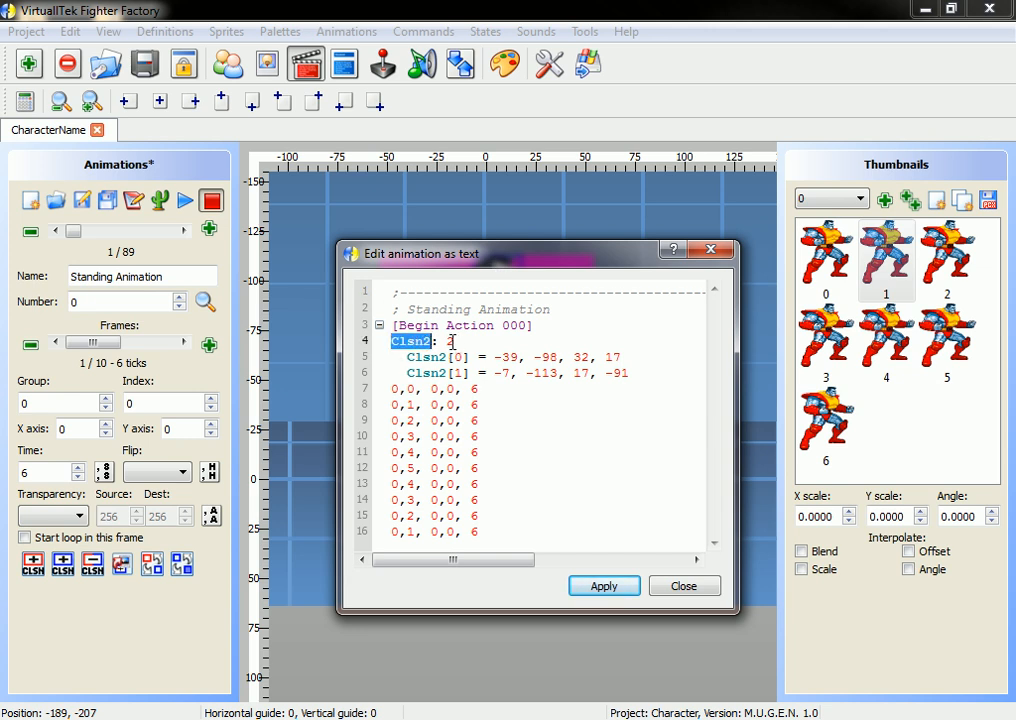
pyautogui.doubleClick(450, 341)
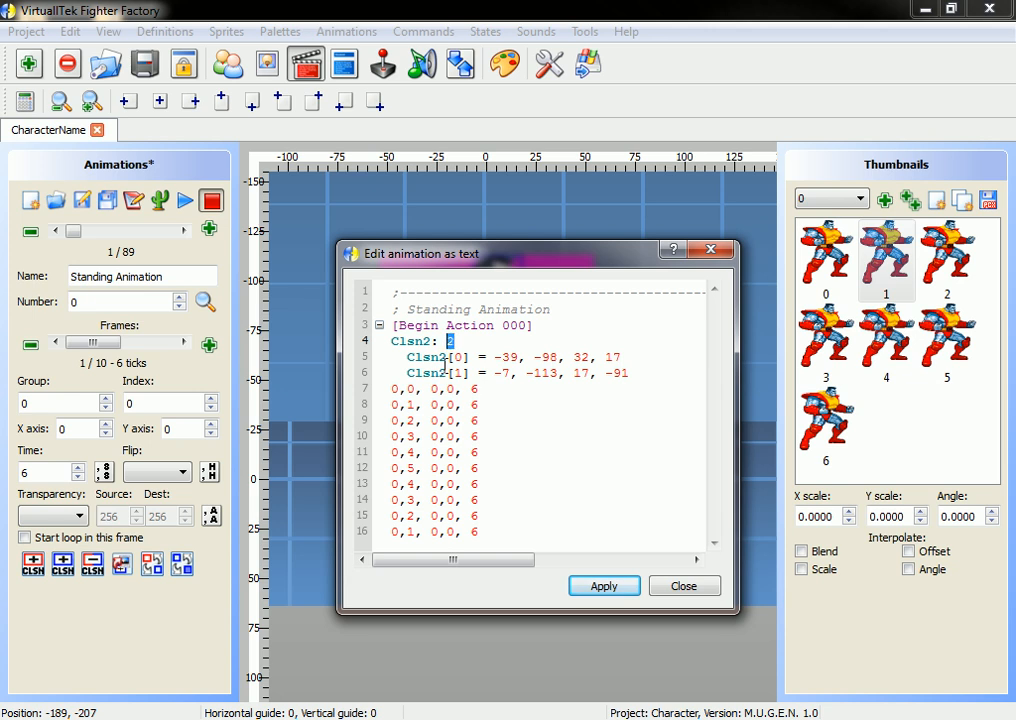
pyautogui.moveTo(405, 356)
pyautogui.mouseDown()
pyautogui.moveTo(621, 357)
pyautogui.moveTo(574, 372)
pyautogui.moveTo(403, 372)
pyautogui.mouseUp()
pyautogui.click(417, 358)
pyautogui.click(441, 341)
pyautogui.write('De')
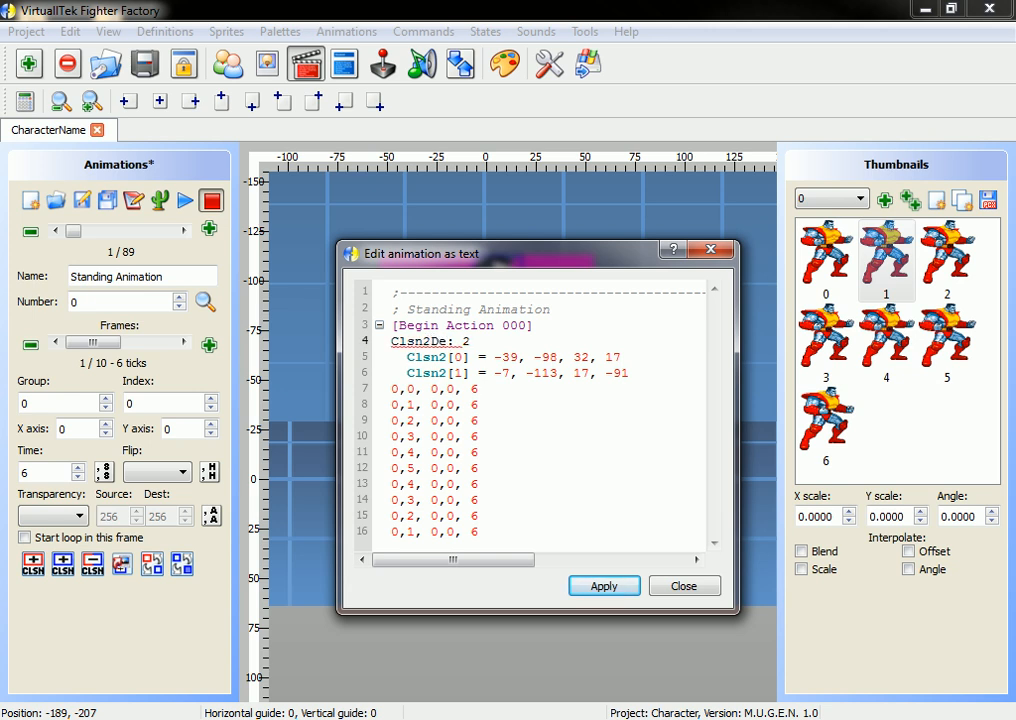
pyautogui.write('fault')
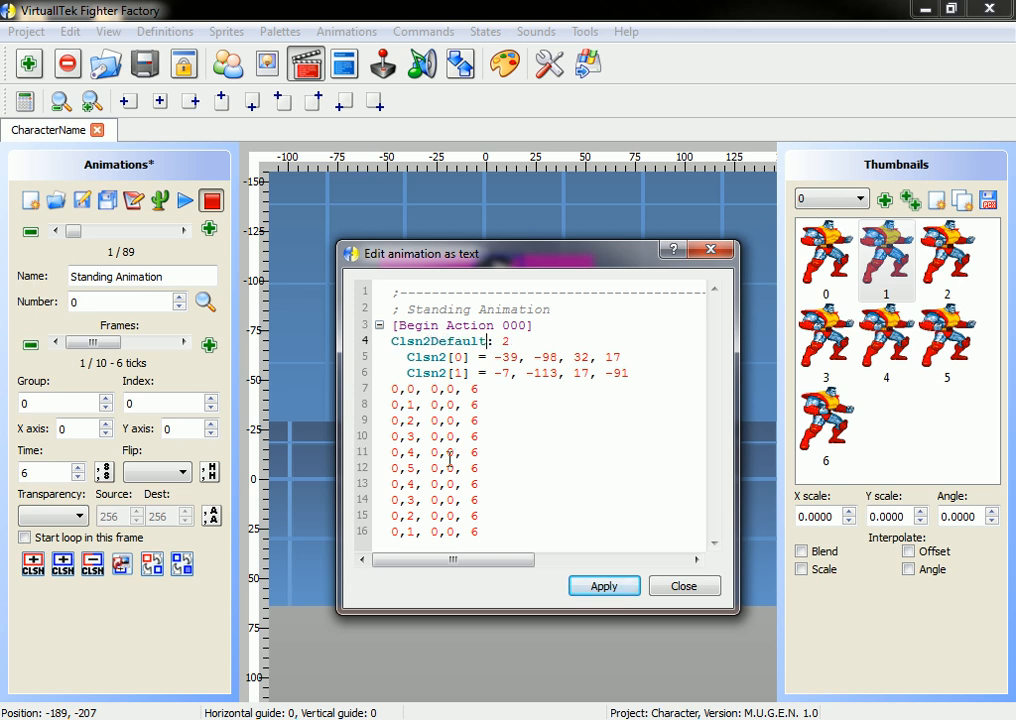
pyautogui.click(606, 587)
pyautogui.click(680, 590)
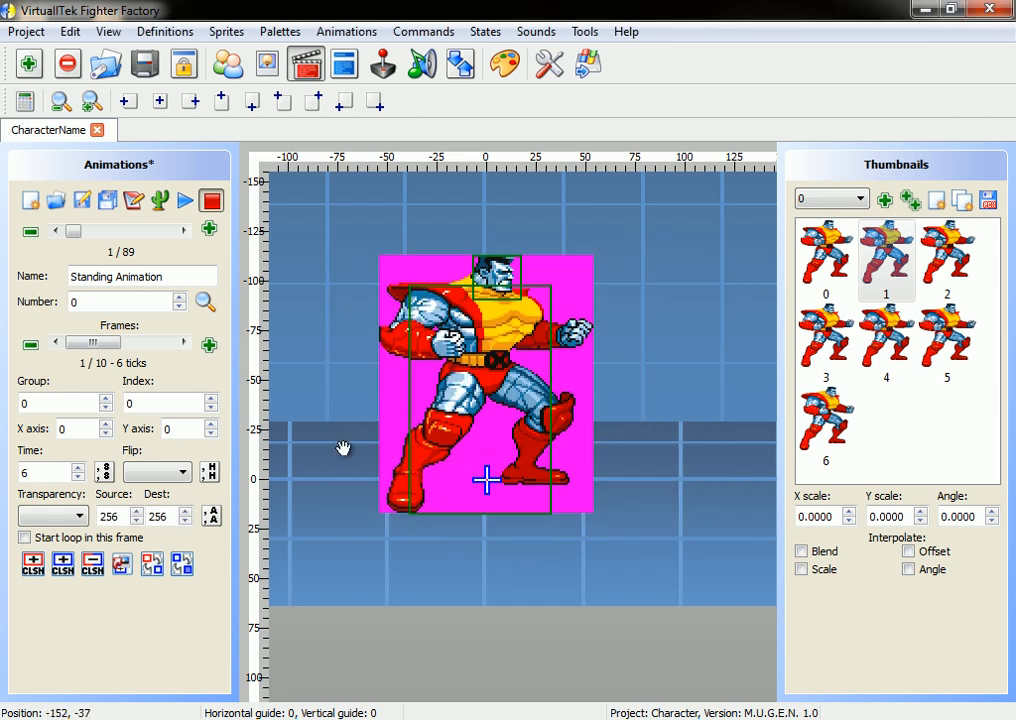
# Step: Review the animation frames, then look through the character's sprites and return to the sprite with group 0, index 0
pyautogui.moveTo(183, 344); pyautogui.dragTo(108, 345)
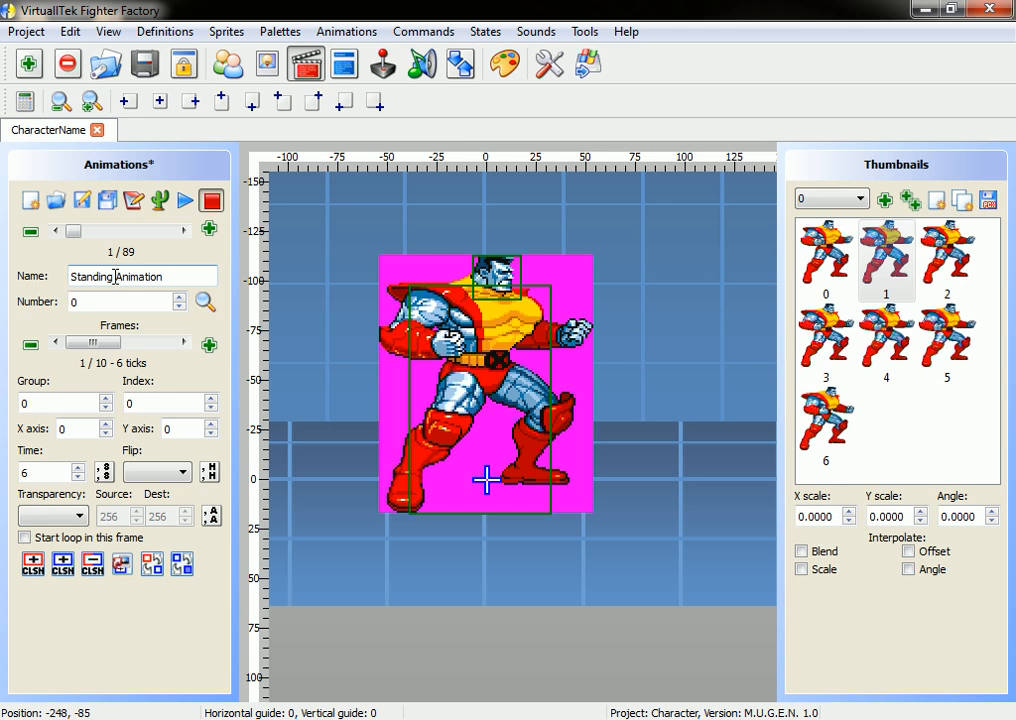
pyautogui.click(267, 63)
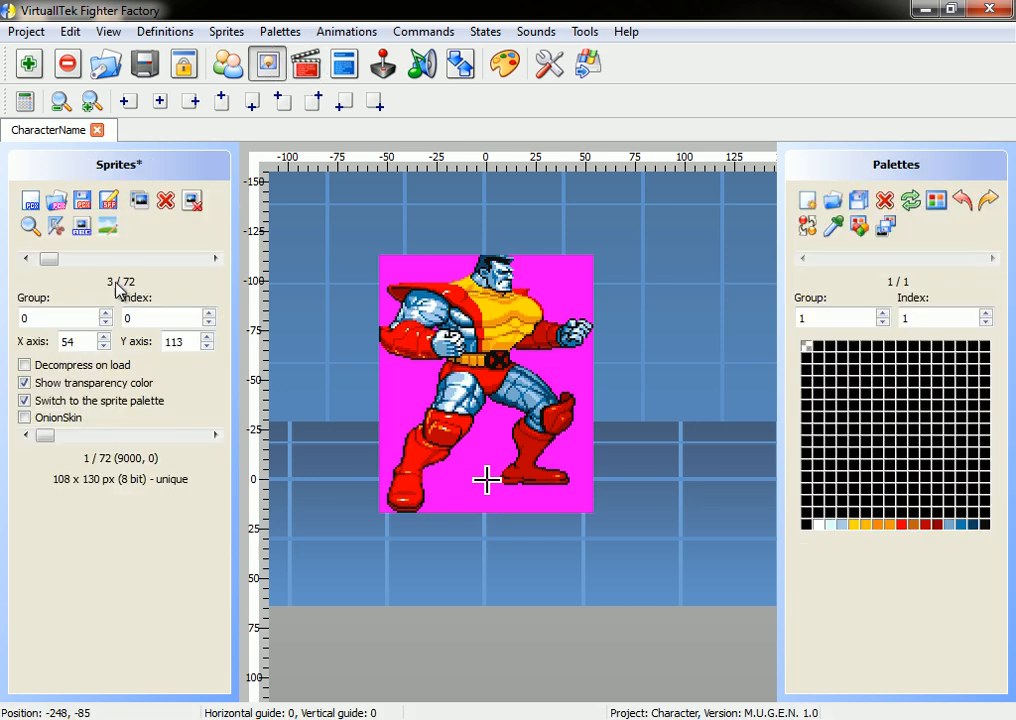
pyautogui.click(211, 264)
pyautogui.click(211, 264)
pyautogui.click(211, 264)
pyautogui.click(211, 264)
pyautogui.click(211, 264)
pyautogui.moveTo(50, 262)
pyautogui.mouseDown()
pyautogui.moveTo(44, 272)
pyautogui.moveTo(193, 265)
pyautogui.moveTo(51, 272)
pyautogui.mouseUp()
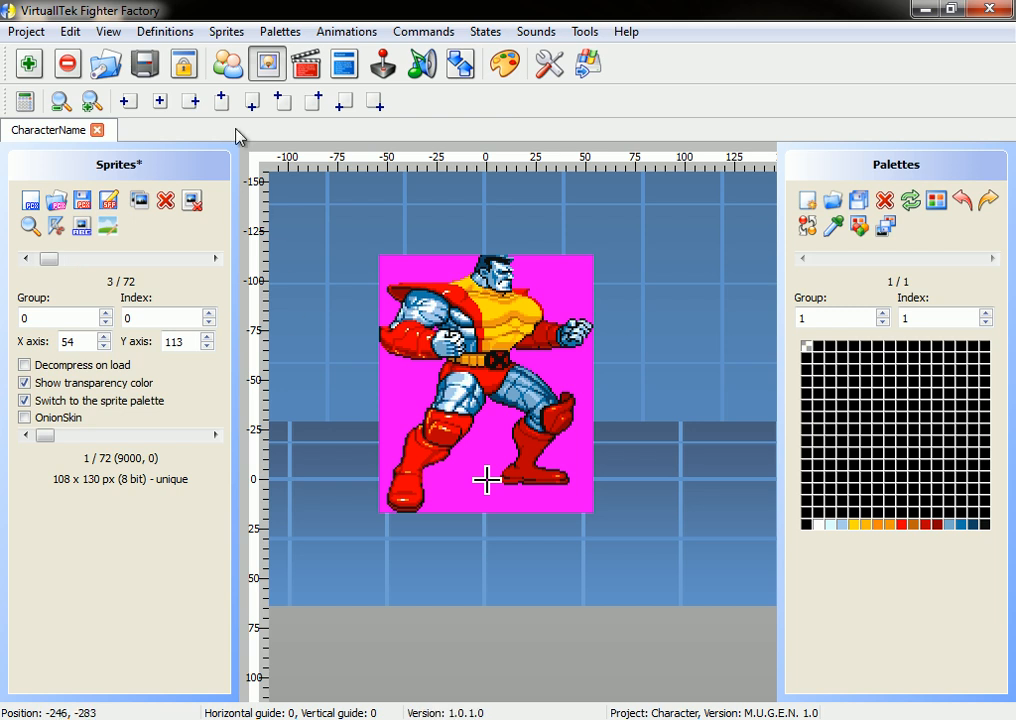
# Step: Look at the Turning animation and the available sprite groups, keep group 0 shown, and return to the Standing Animation
pyautogui.click(305, 64)
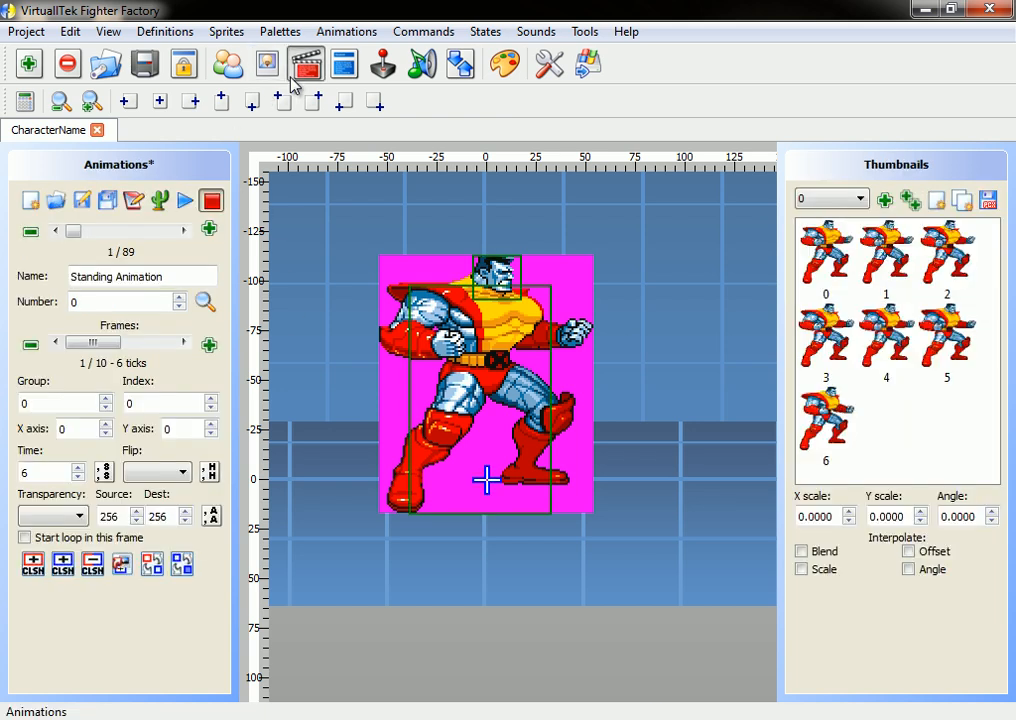
pyautogui.click(183, 231)
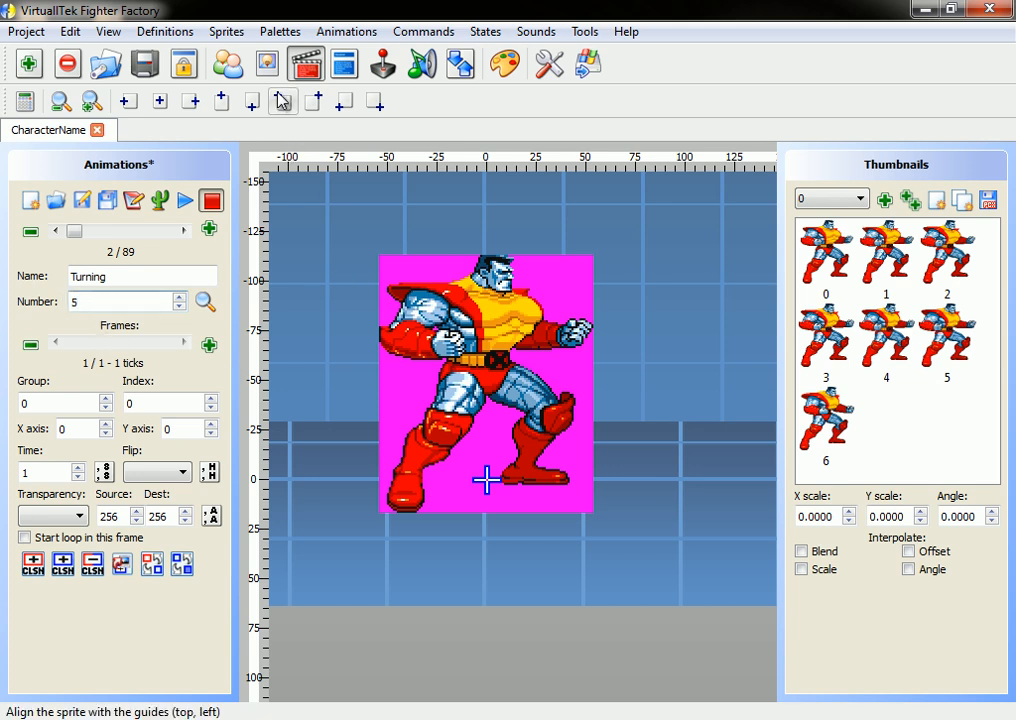
pyautogui.click(267, 64)
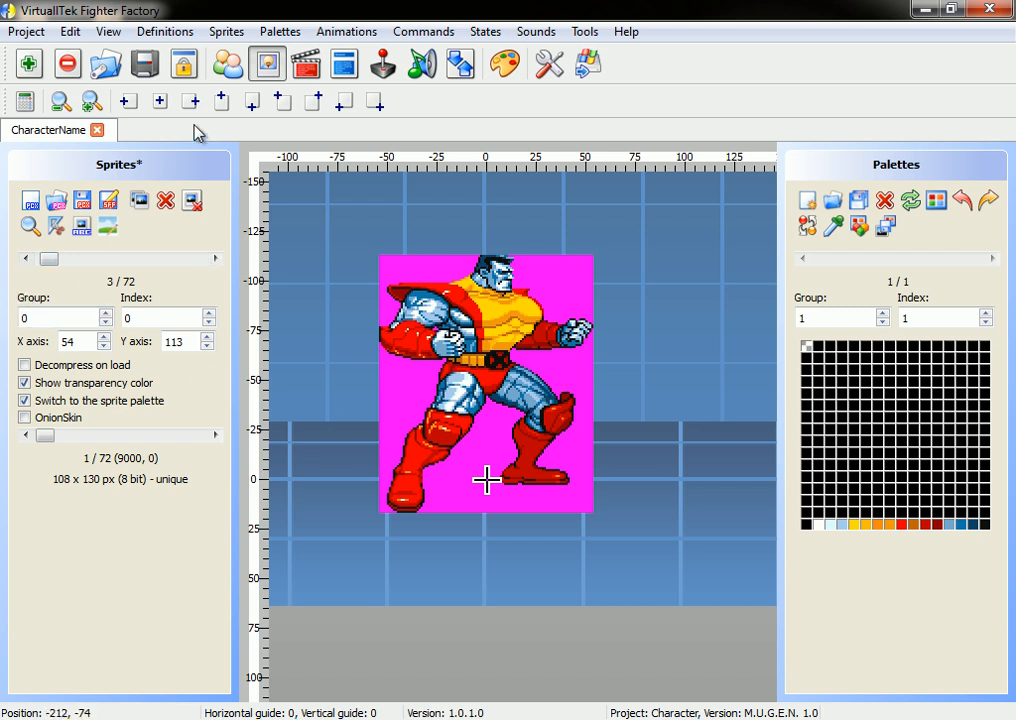
pyautogui.click(306, 66)
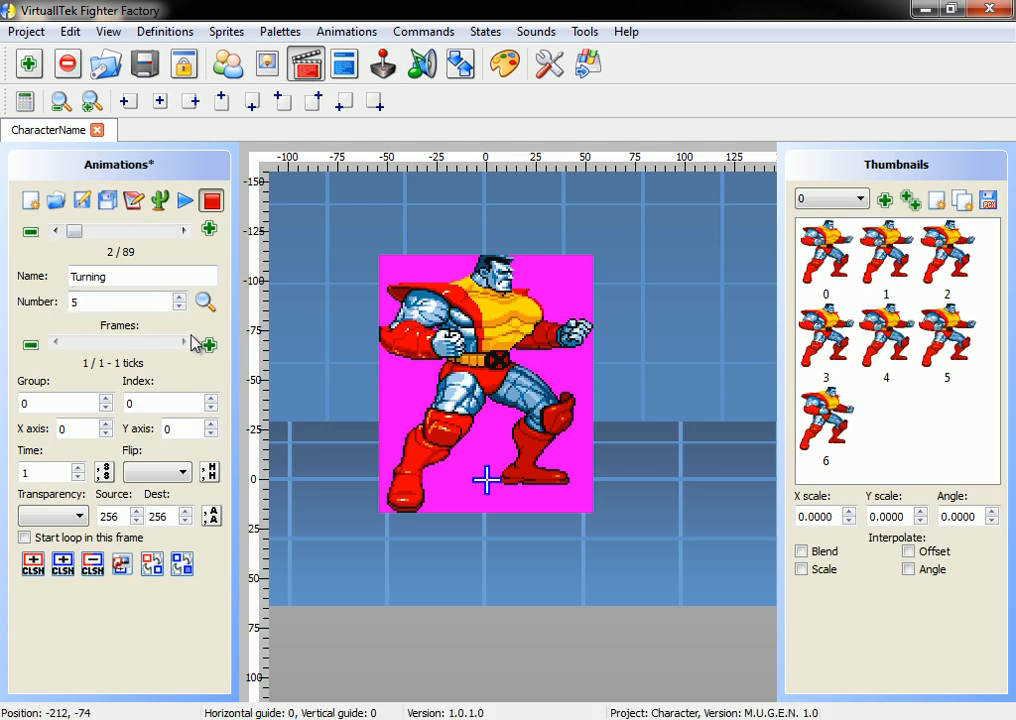
pyautogui.click(820, 199)
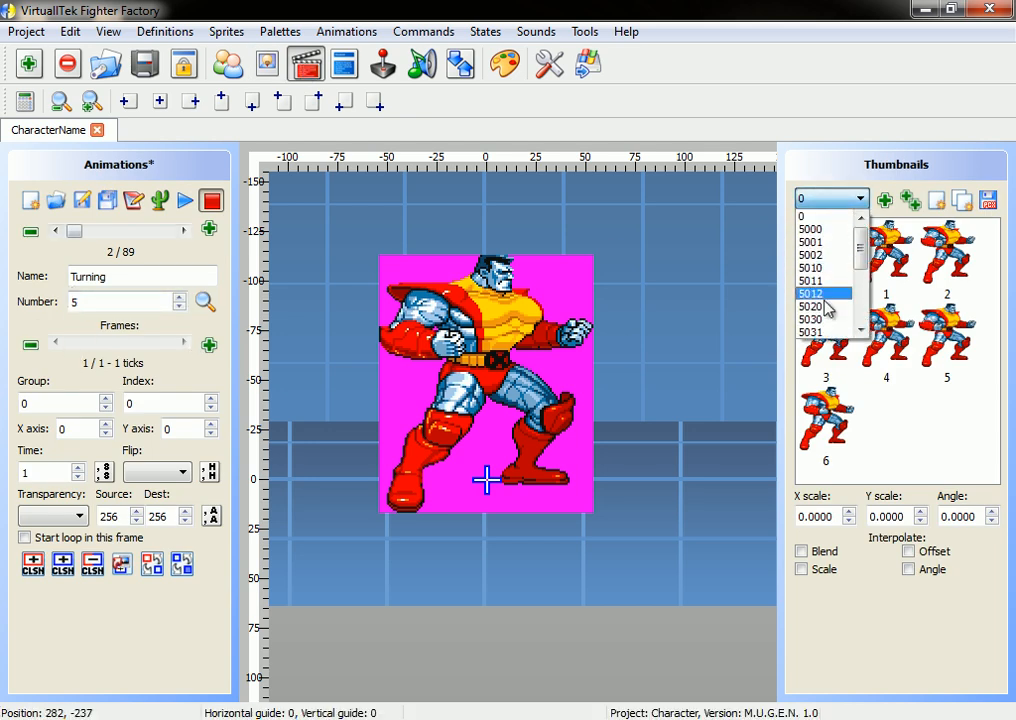
pyautogui.click(826, 215)
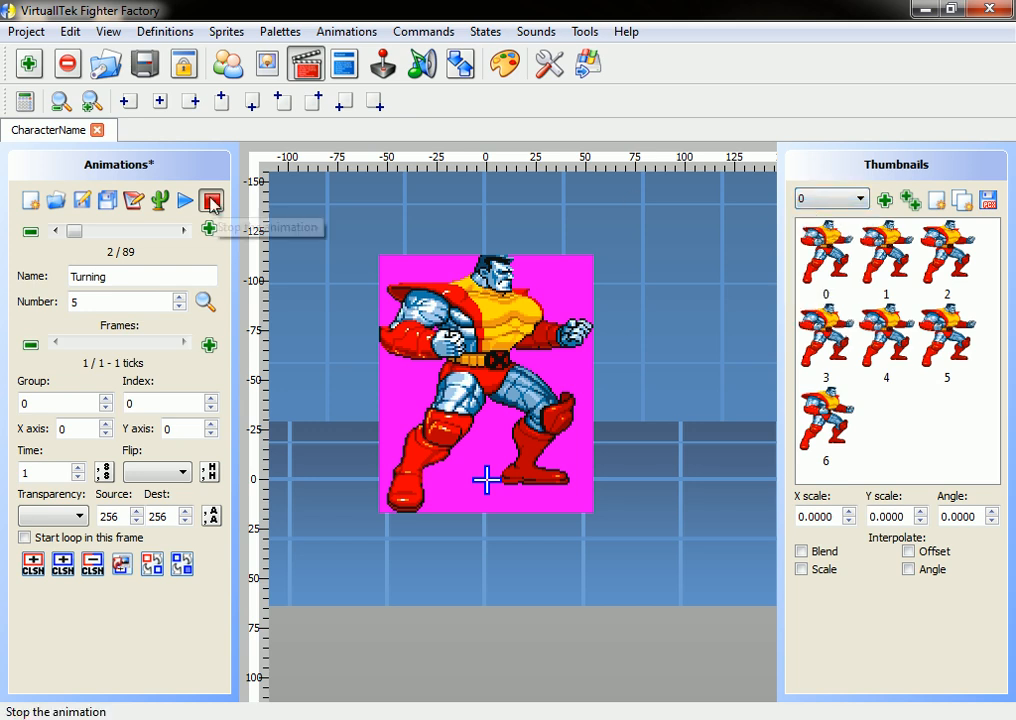
pyautogui.click(212, 203)
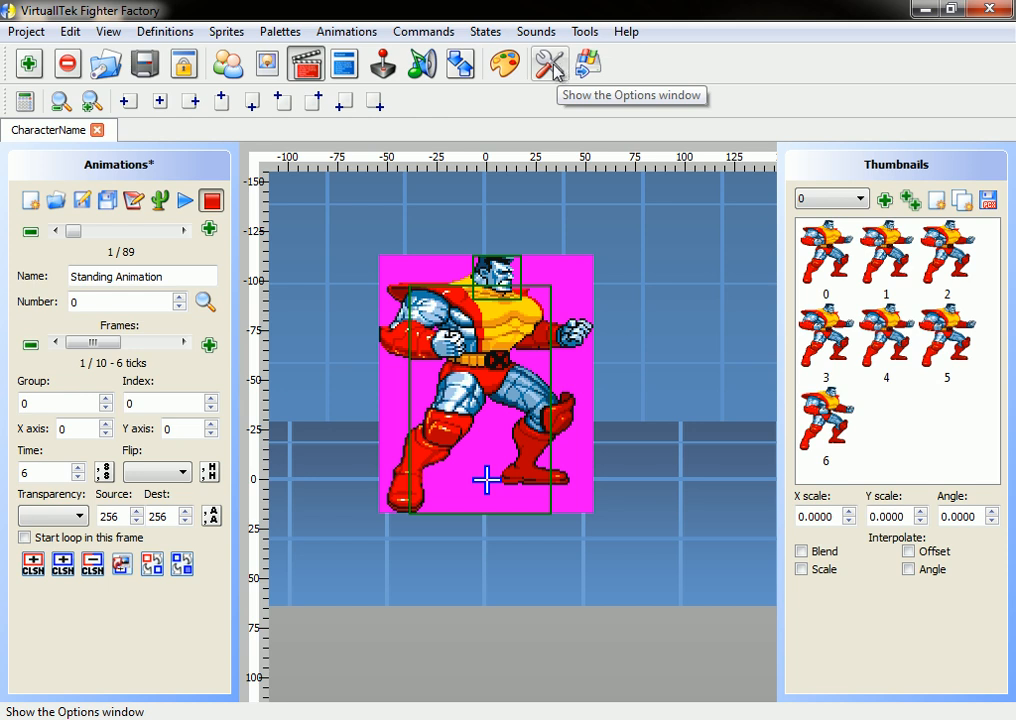
# Step: Add a M.U.G.E.N. target named Default to the options, using the mugen executable from Tutorial Mugen's mugen folder on the desktop, and apply it
pyautogui.click(552, 67)
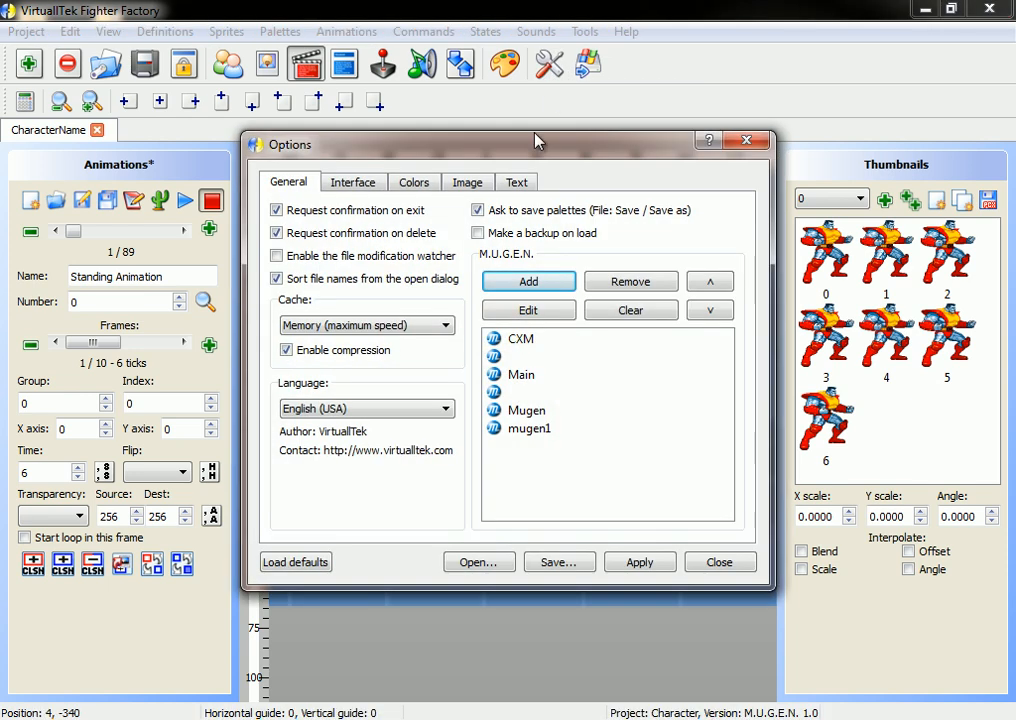
pyautogui.click(530, 283)
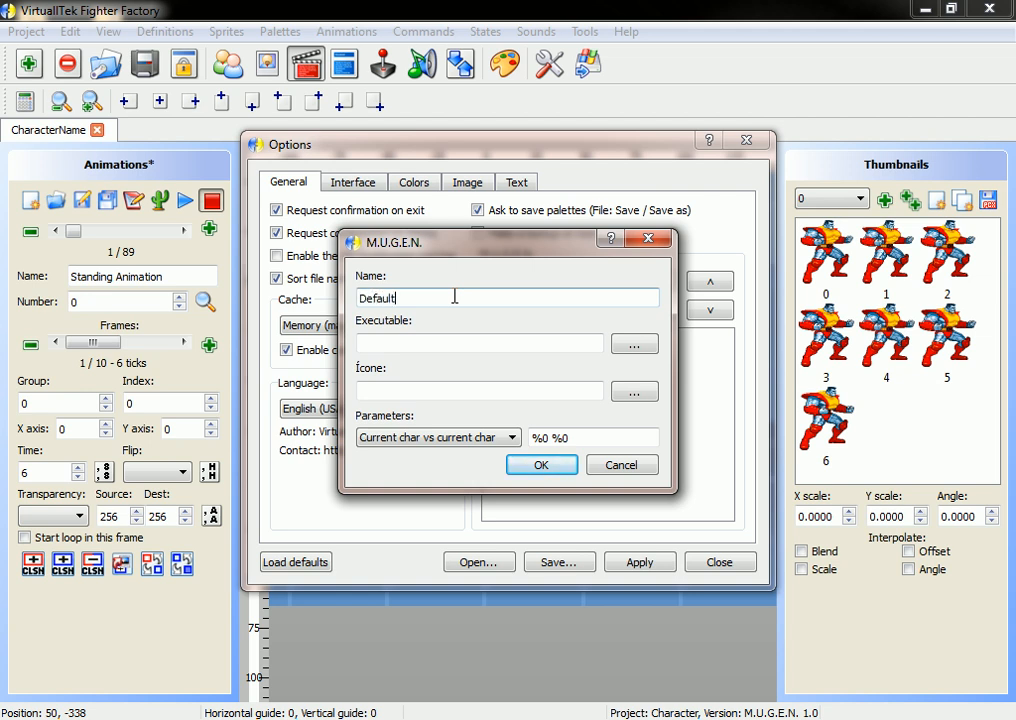
pyautogui.click(634, 346)
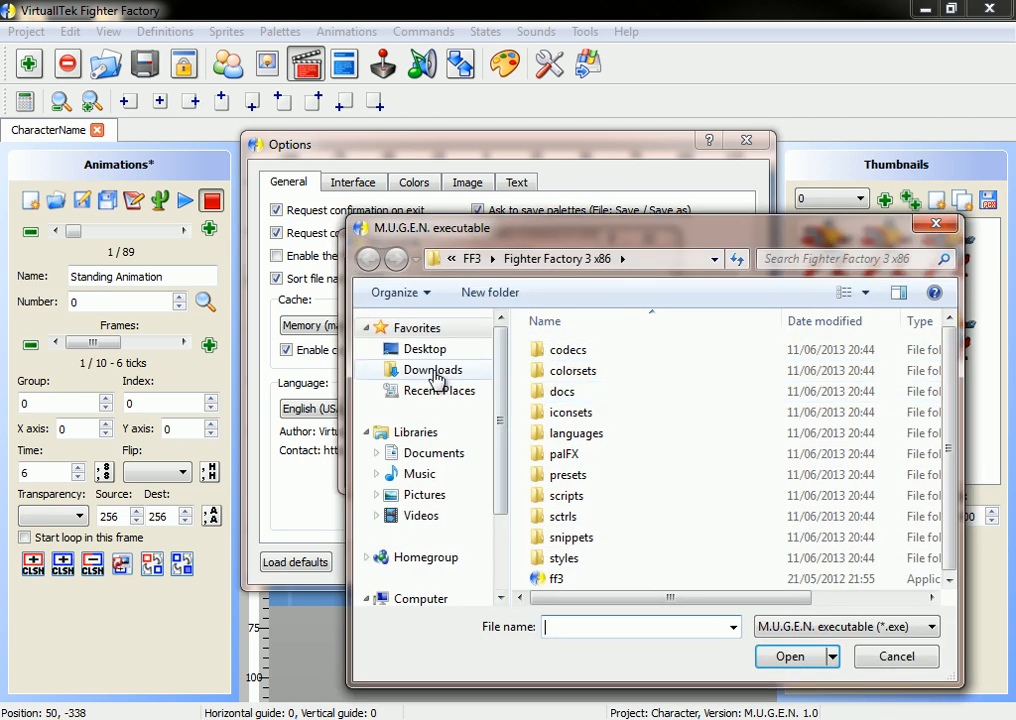
pyautogui.click(427, 352)
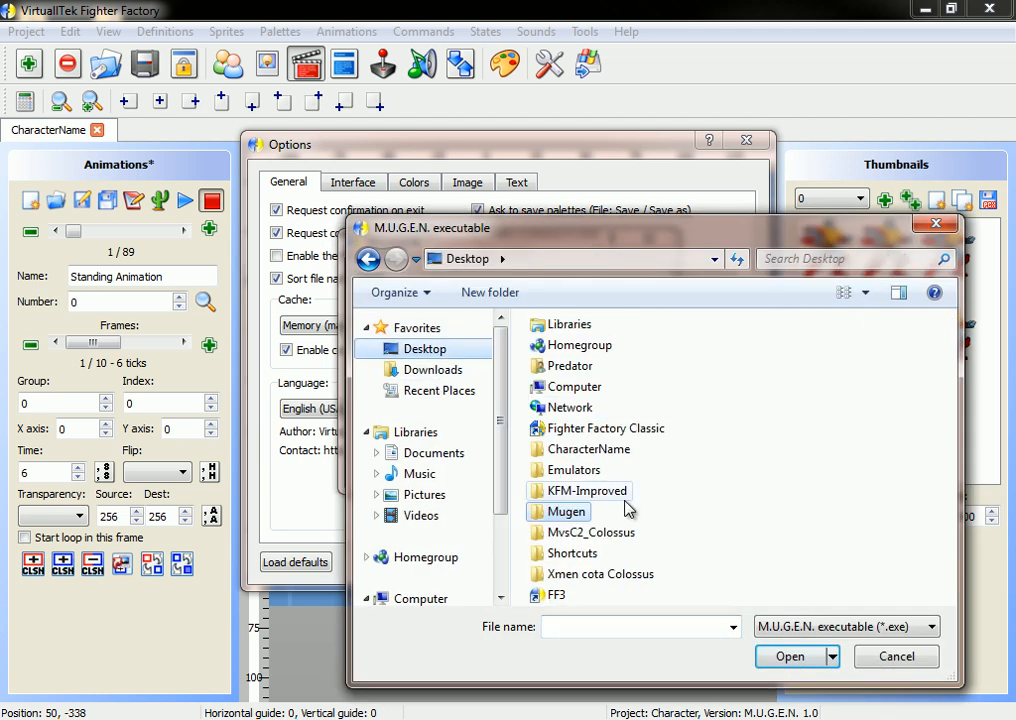
pyautogui.doubleClick(566, 513)
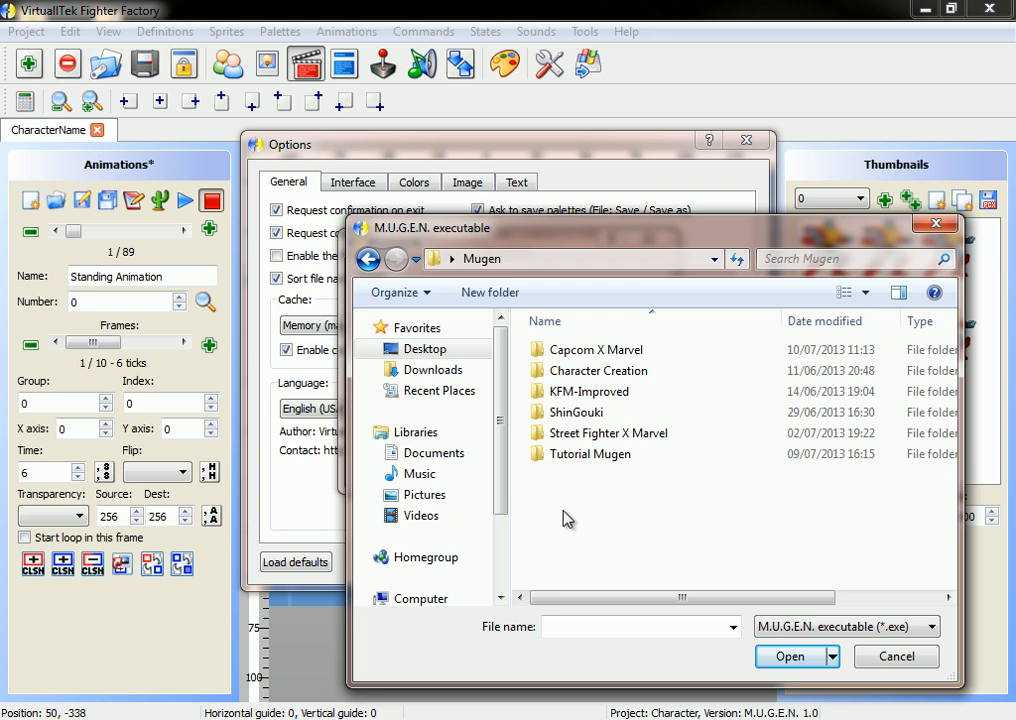
pyautogui.doubleClick(582, 453)
pyautogui.doubleClick(558, 350)
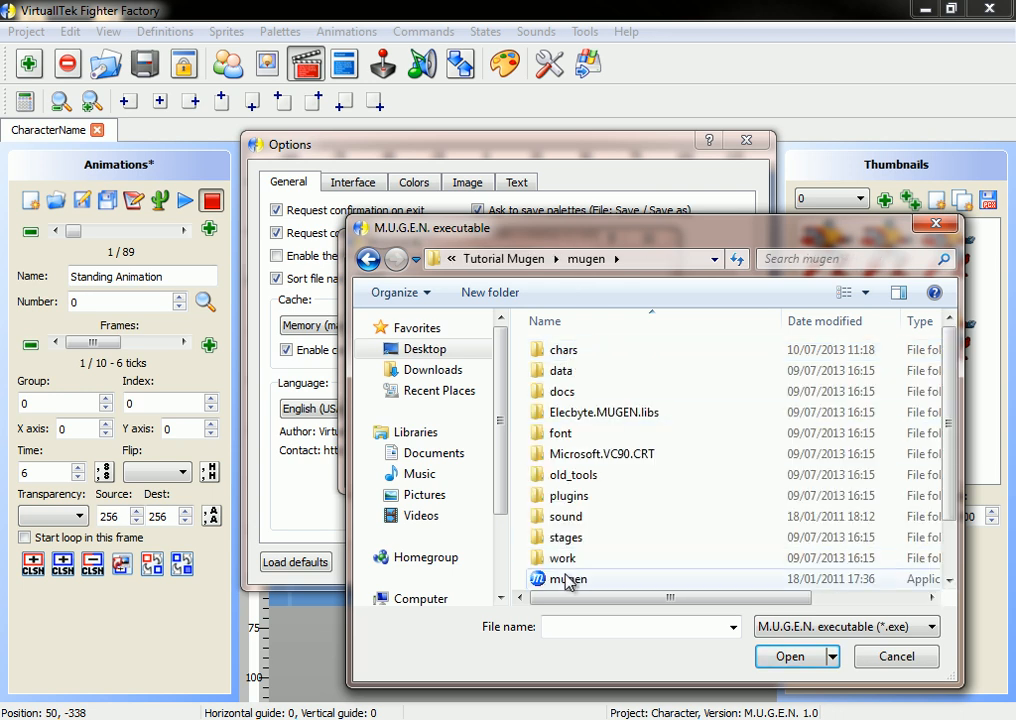
pyautogui.doubleClick(567, 578)
pyautogui.click(542, 466)
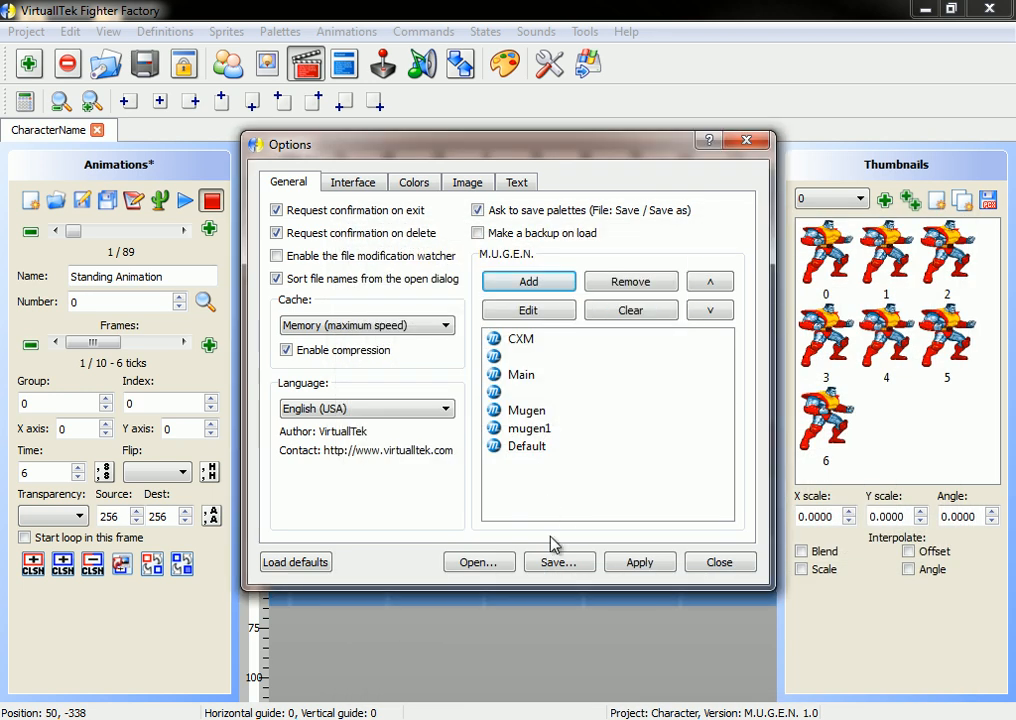
pyautogui.click(628, 564)
pyautogui.click(726, 566)
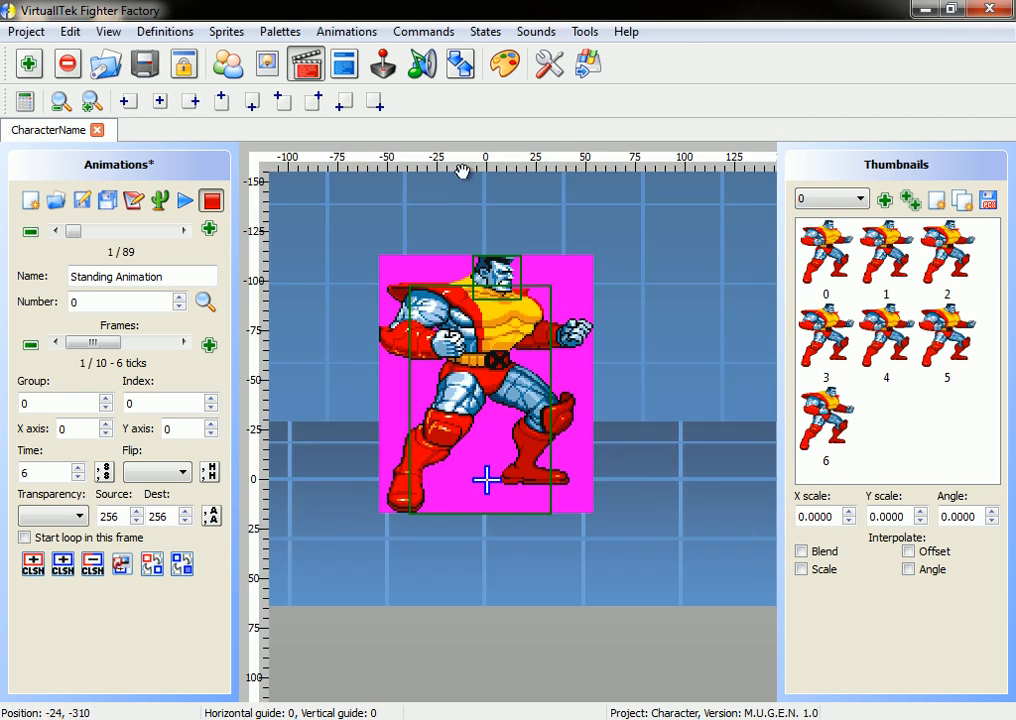
# Step: Test the character in M.U.G.E.N. with the Default target, watch the standing animation in the match, and close the game
pyautogui.click(588, 64)
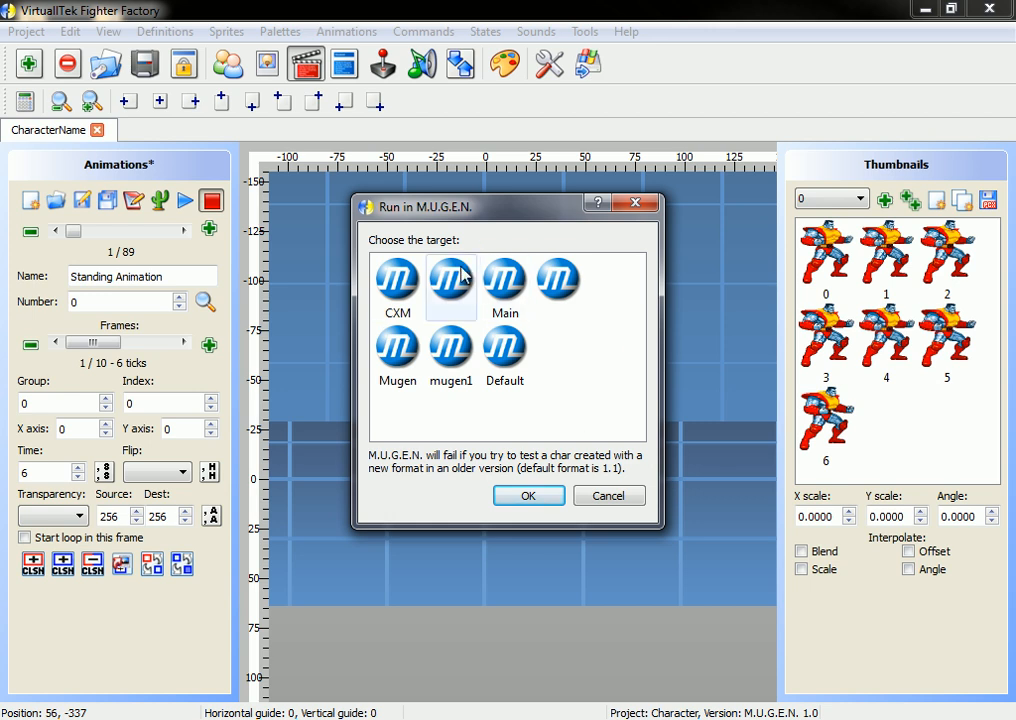
pyautogui.click(500, 383)
pyautogui.doubleClick(503, 363)
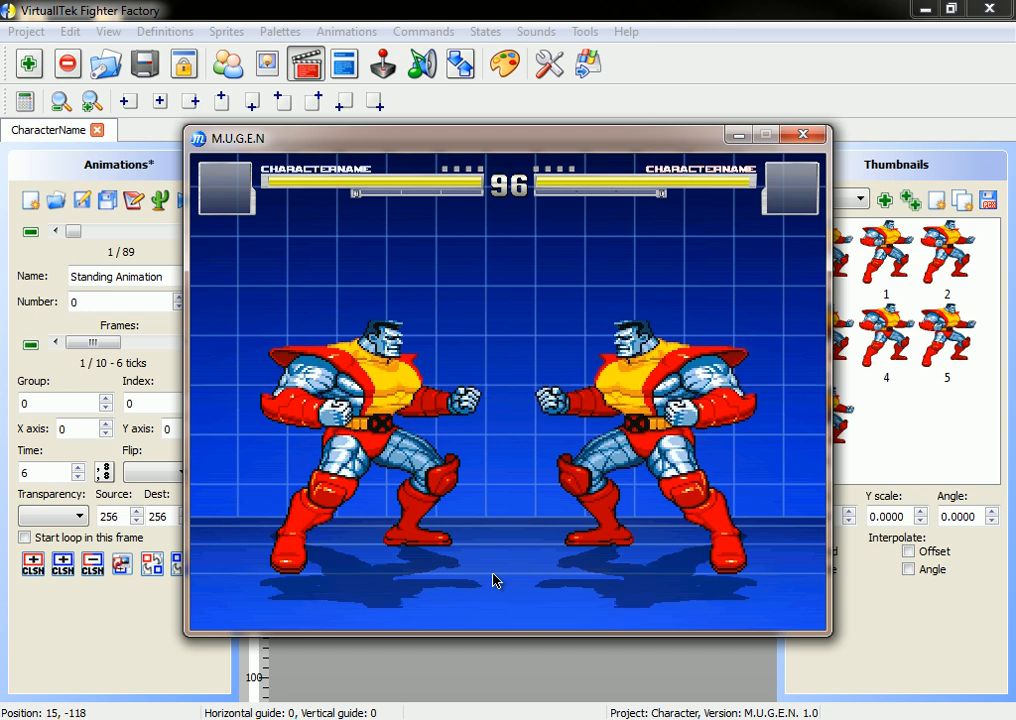
pyautogui.click(802, 137)
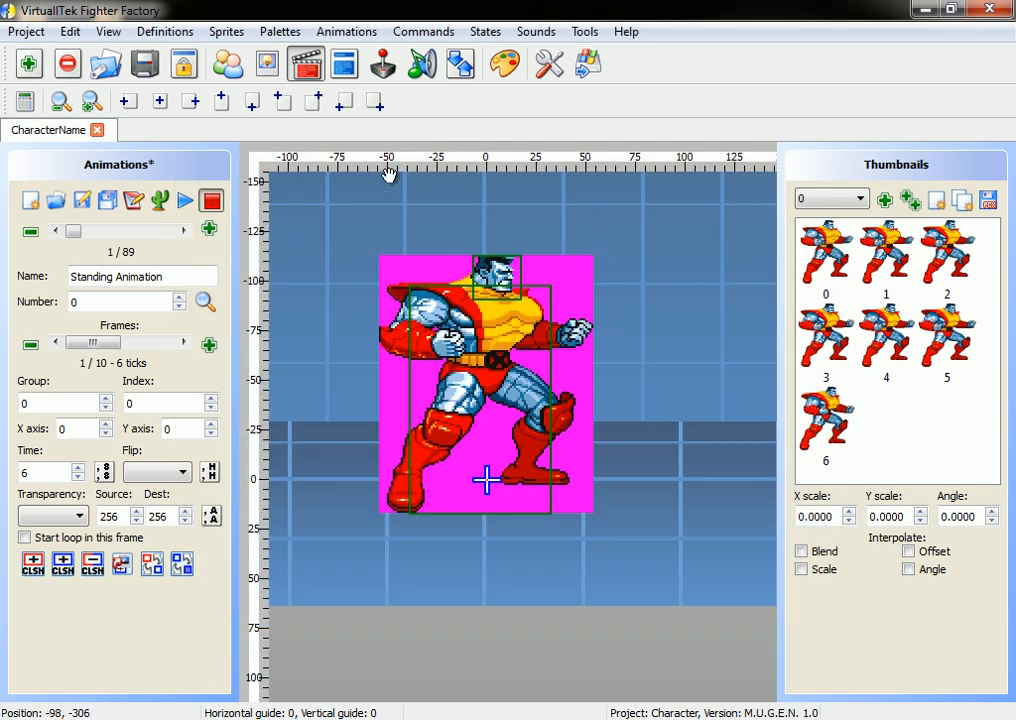